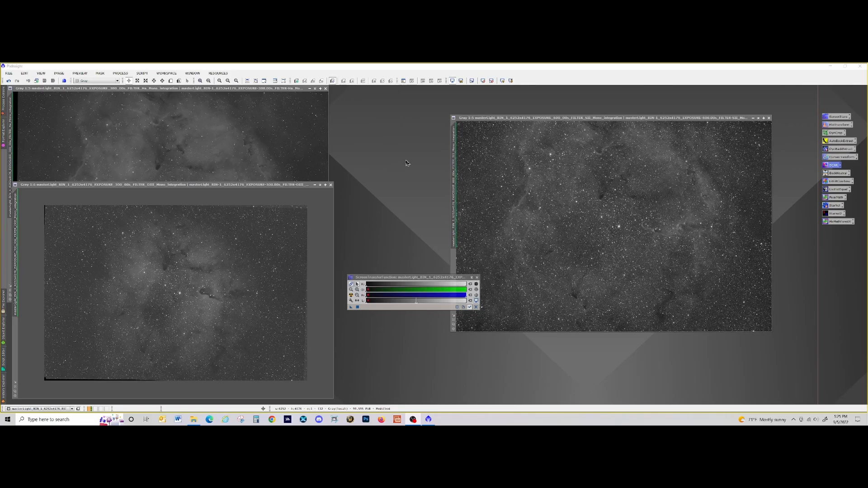
Move the ScreenTransferFunction window clear of the images and set the hydrogen-alpha image's identifier to HA.
{"action": "left_click_drag", "start_coordinate": [411, 278], "coordinate": [421, 187]}
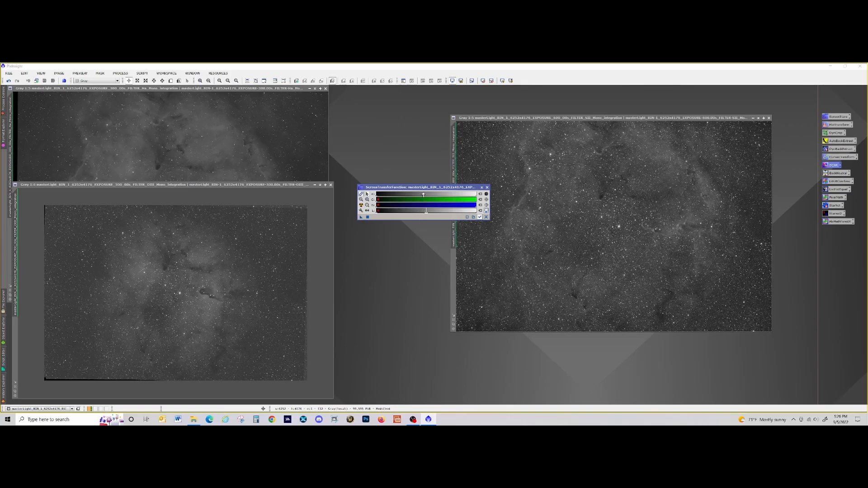
{"action": "left_click_drag", "start_coordinate": [429, 190], "coordinate": [470, 343]}
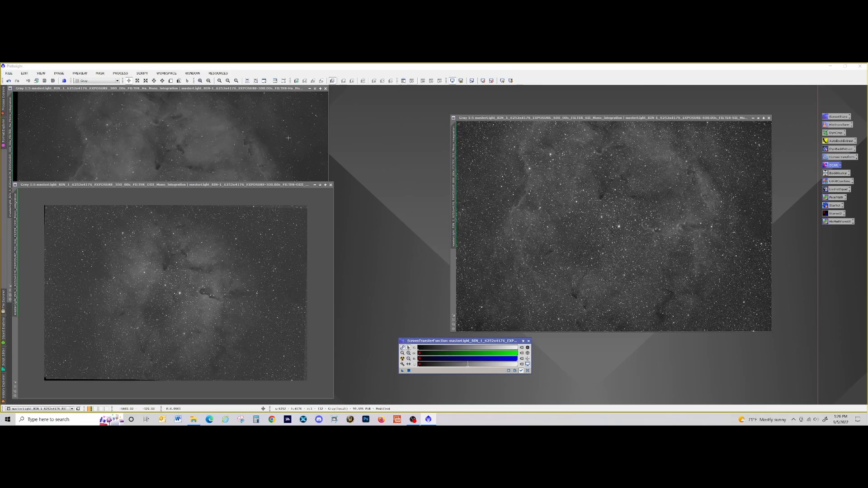
{"action": "left_click", "coordinate": [205, 92]}
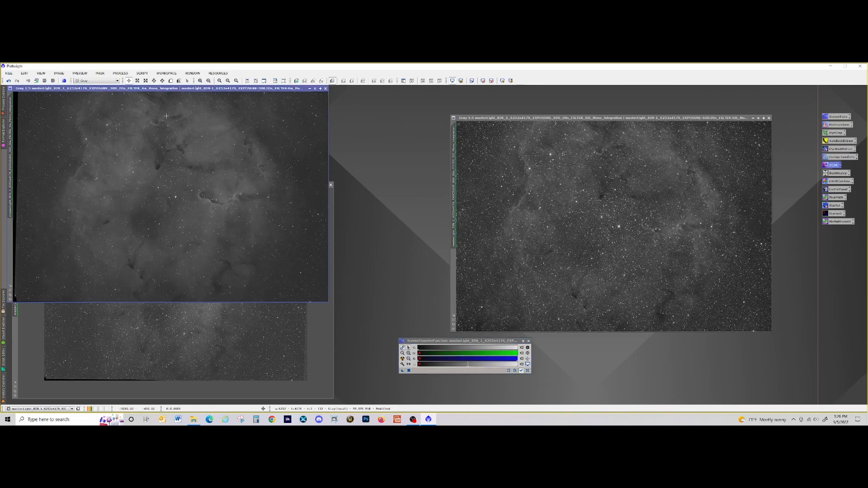
{"action": "right_click", "coordinate": [149, 123]}
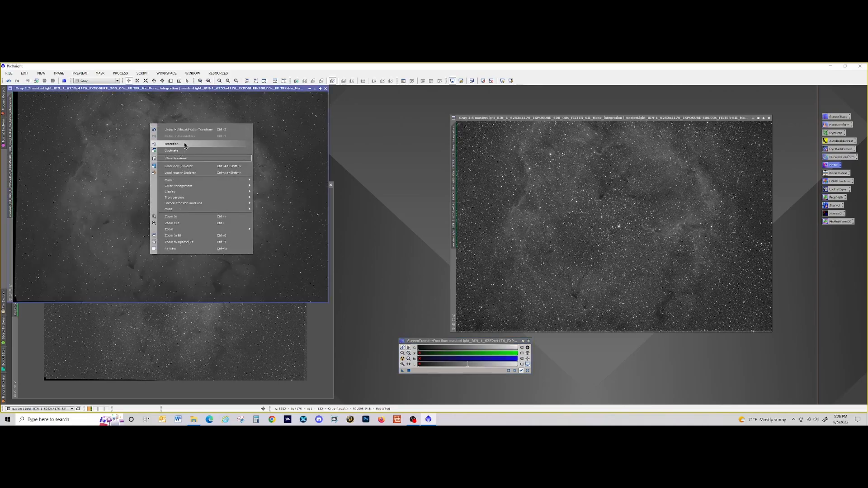
{"action": "left_click", "coordinate": [172, 147]}
{"action": "type", "text": "HA"}
{"action": "left_click", "coordinate": [468, 249]}
Set the identifier of the oxygen filter master image to OIII.
{"action": "left_click", "coordinate": [210, 332]}
{"action": "right_click", "coordinate": [217, 196]}
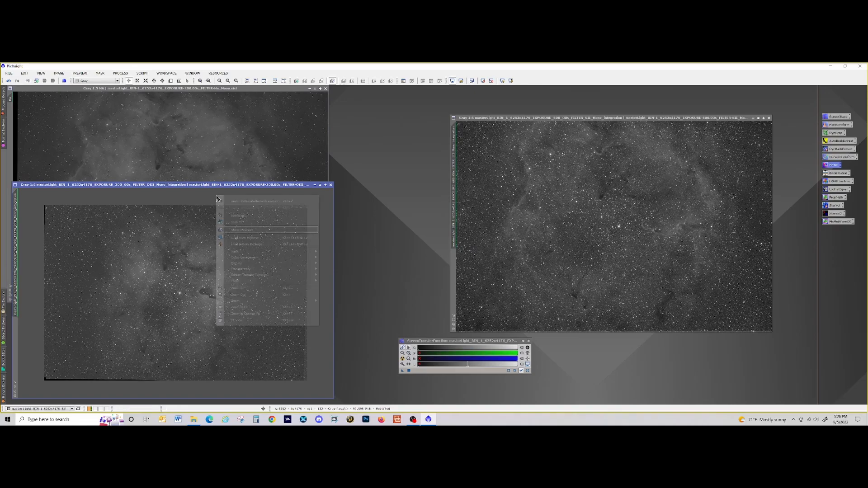
{"action": "left_click", "coordinate": [239, 215]}
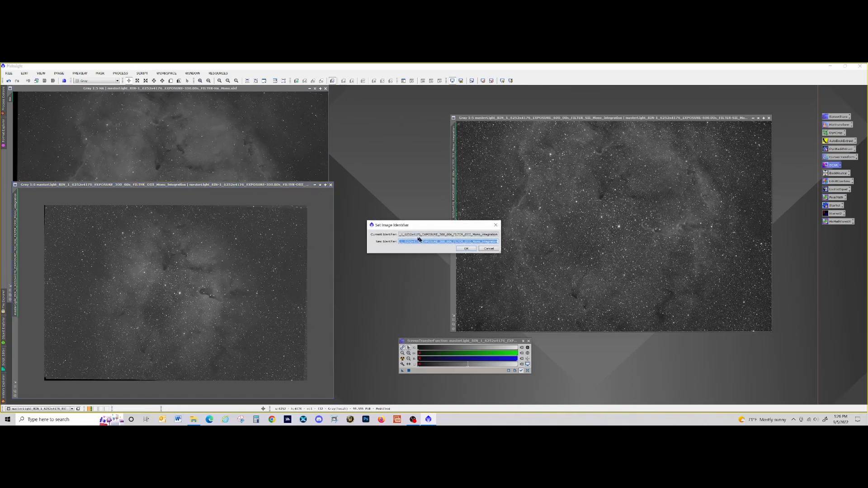
{"action": "type", "text": "O"}
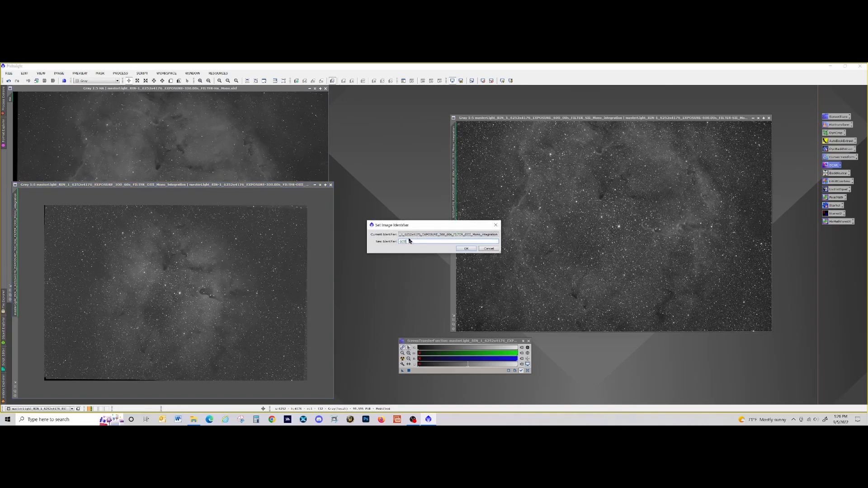
{"action": "type", "text": "III"}
{"action": "left_click", "coordinate": [466, 249]}
Set the identifier of the sulfur filter master image to SII.
{"action": "right_click", "coordinate": [479, 231]}
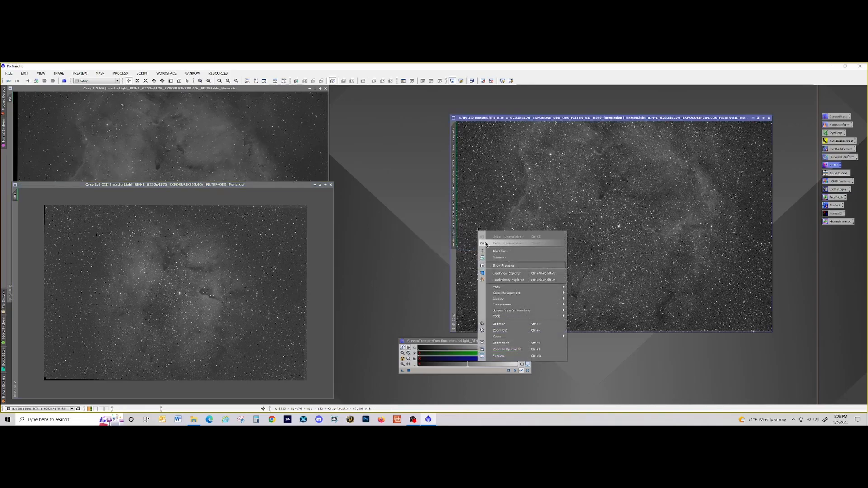
{"action": "left_click", "coordinate": [494, 255]}
{"action": "type", "text": "SII"}
{"action": "left_click", "coordinate": [467, 249]}
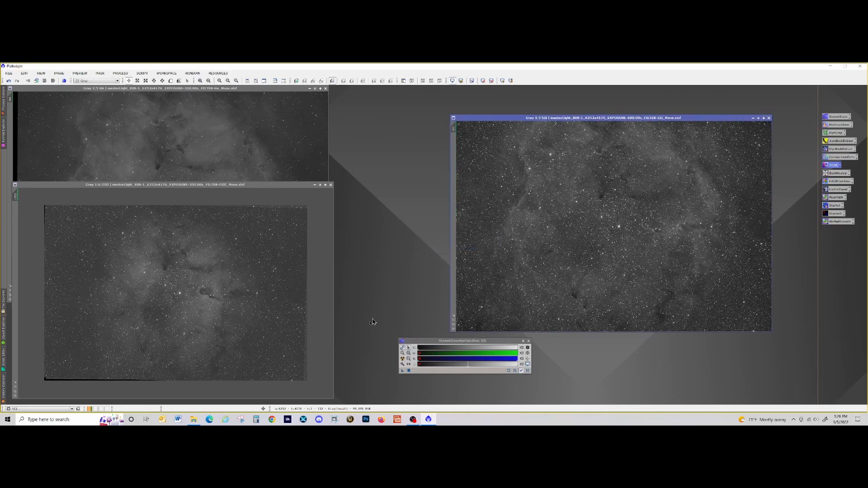
Reset the screen stretch on the SII image and reapply the auto stretch with ScreenTransferFunction.
{"action": "left_click_drag", "start_coordinate": [436, 343], "coordinate": [402, 242]}
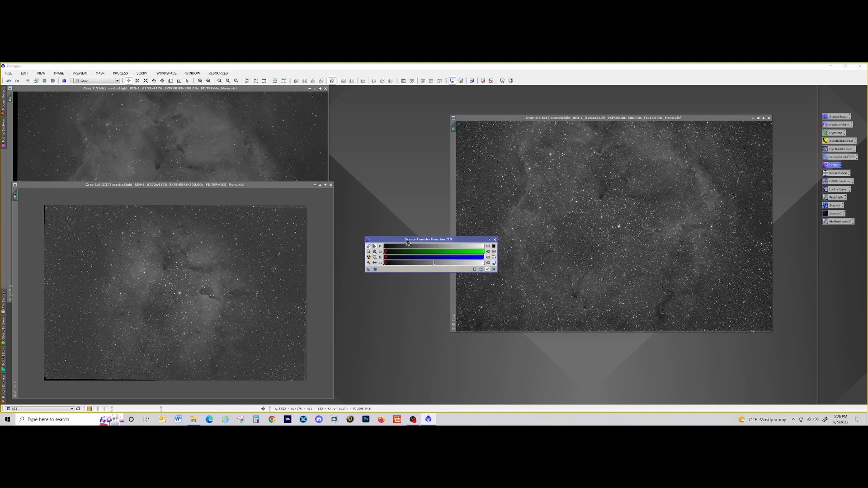
{"action": "left_click", "coordinate": [494, 269]}
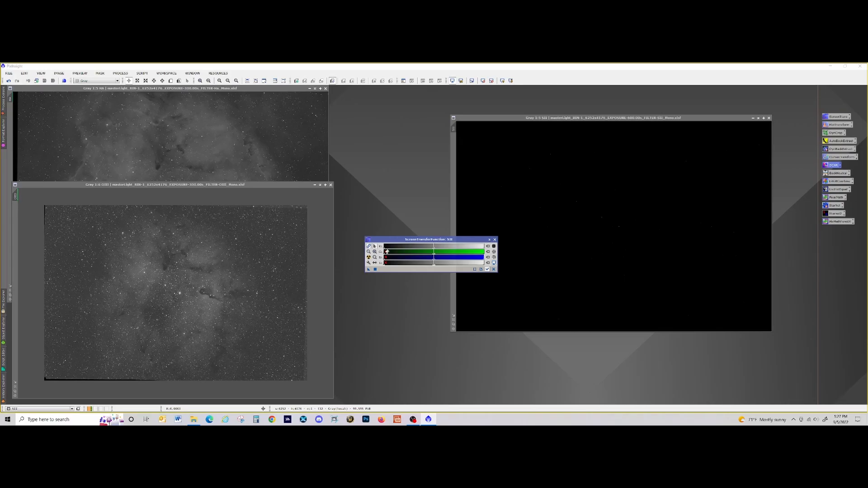
{"action": "left_click", "coordinate": [368, 257]}
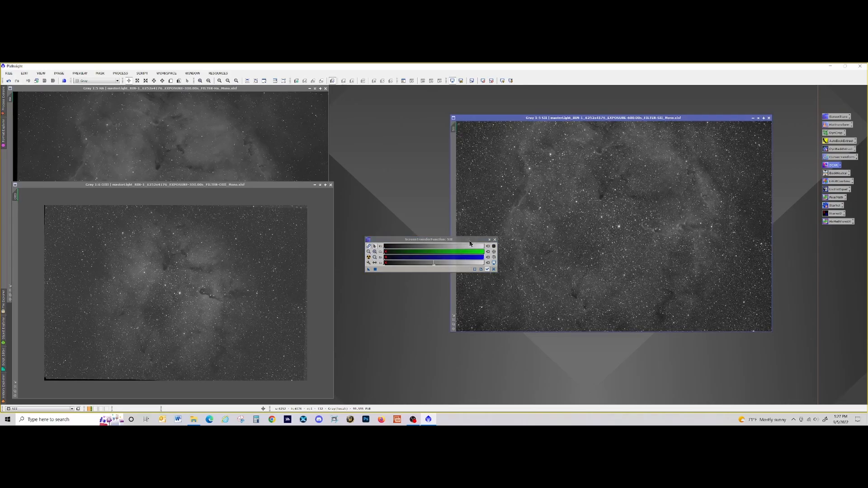
{"action": "left_click_drag", "start_coordinate": [466, 238], "coordinate": [405, 203]}
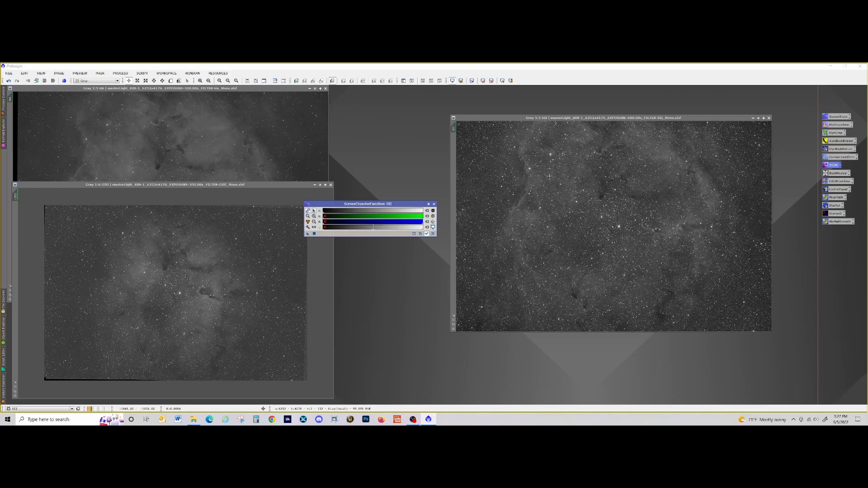
Inspect the background noise in the SII image and open the EZ Denoise script for it.
{"action": "scroll", "coordinate": [581, 180], "scroll_direction": "up", "scroll_amount": 4}
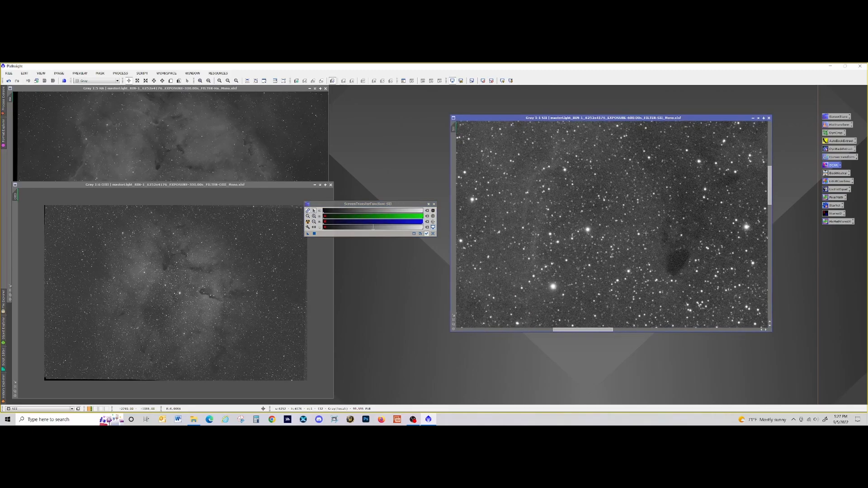
{"action": "scroll", "coordinate": [646, 233], "scroll_direction": "up", "scroll_amount": 5}
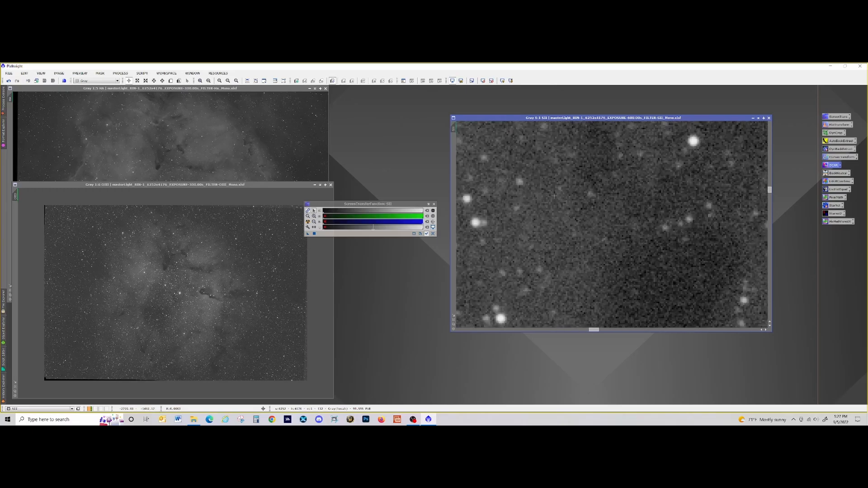
{"action": "scroll", "coordinate": [556, 195], "scroll_direction": "down", "scroll_amount": 10}
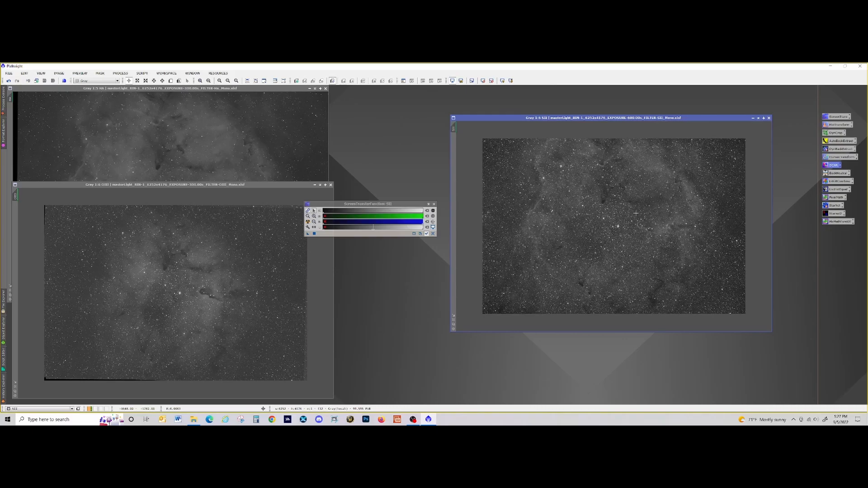
{"action": "left_click_drag", "start_coordinate": [395, 207], "coordinate": [430, 211]}
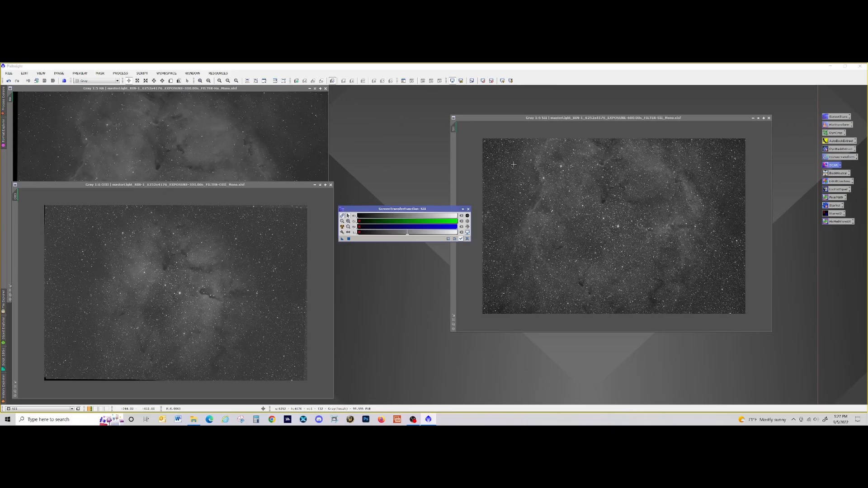
{"action": "scroll", "coordinate": [532, 194], "scroll_direction": "up", "scroll_amount": 8}
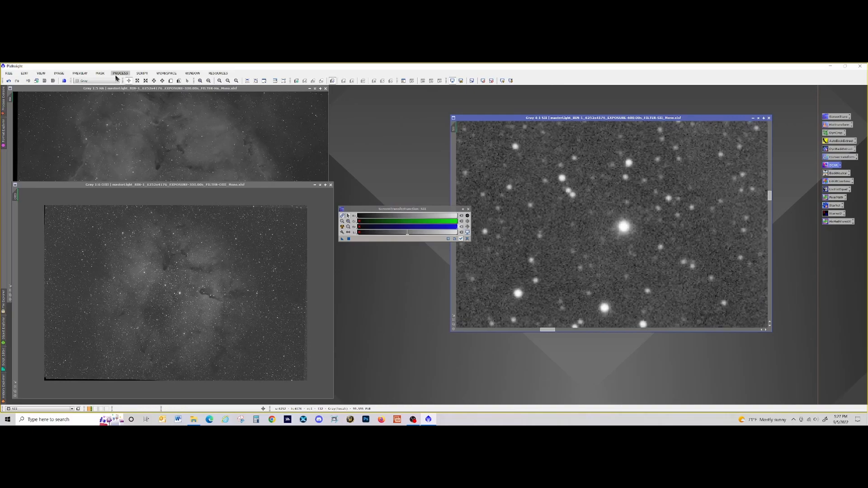
{"action": "left_click", "coordinate": [144, 75]}
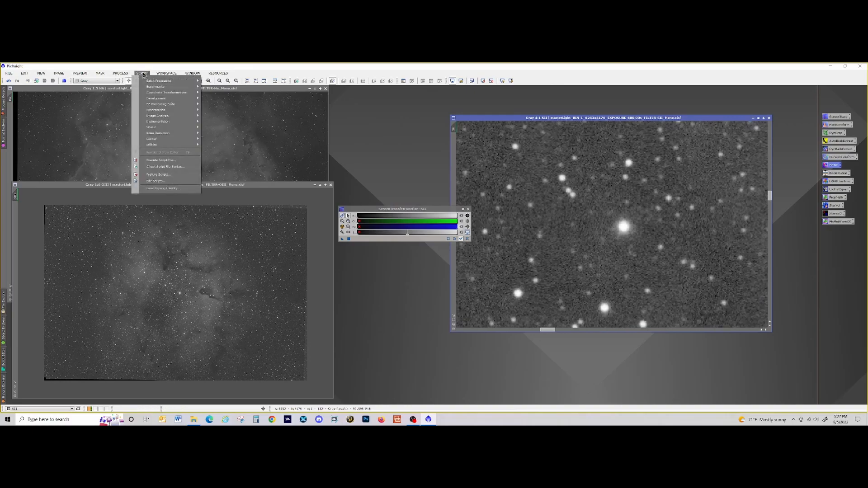
{"action": "mouse_move", "coordinate": [154, 107]}
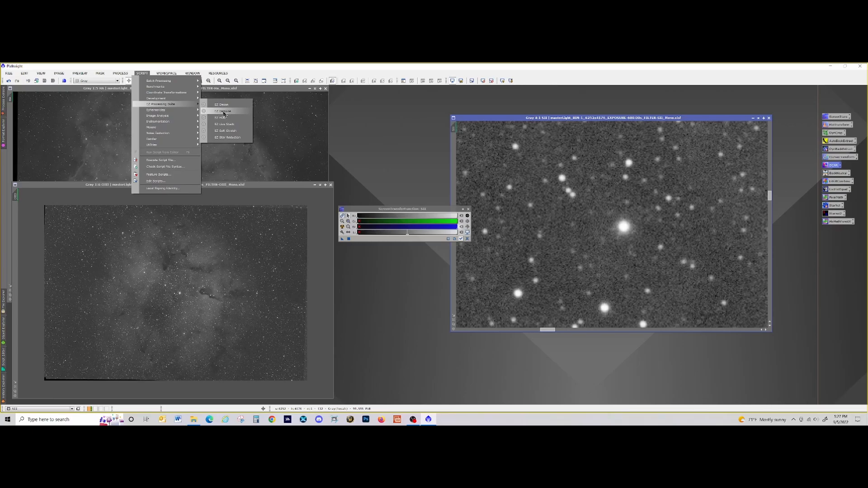
{"action": "left_click", "coordinate": [224, 113]}
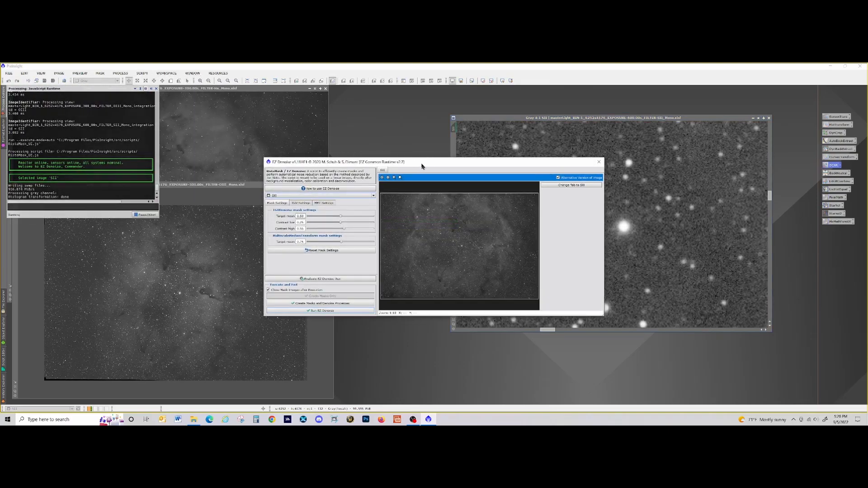
Review the TGV settings, run EZ Denoise on the SII image and inspect the denoised result.
{"action": "left_click_drag", "start_coordinate": [422, 167], "coordinate": [491, 144]}
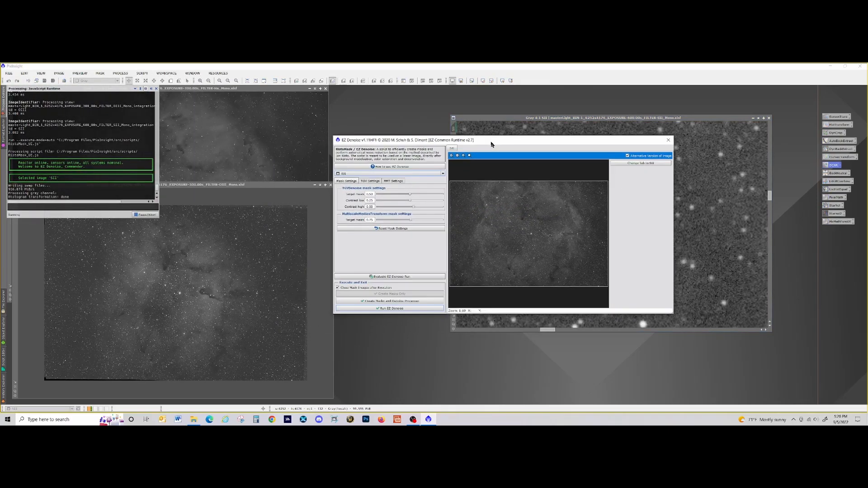
{"action": "left_click", "coordinate": [378, 182]}
{"action": "left_click", "coordinate": [373, 254]}
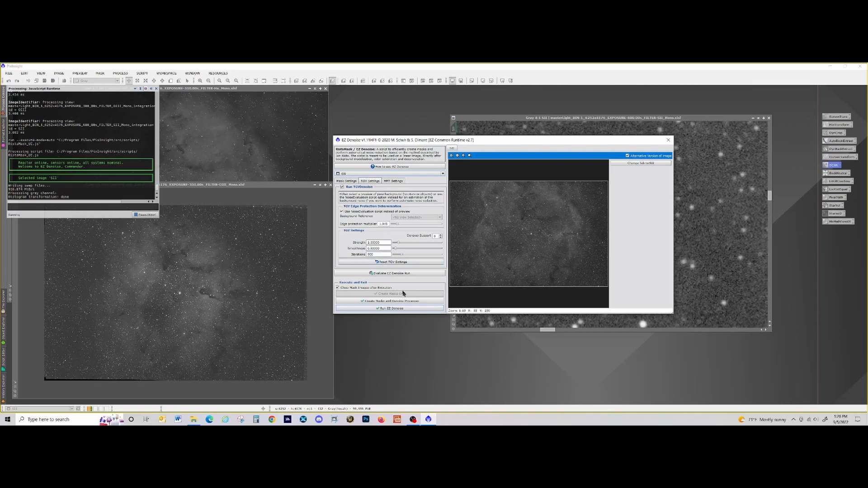
{"action": "left_click", "coordinate": [393, 309]}
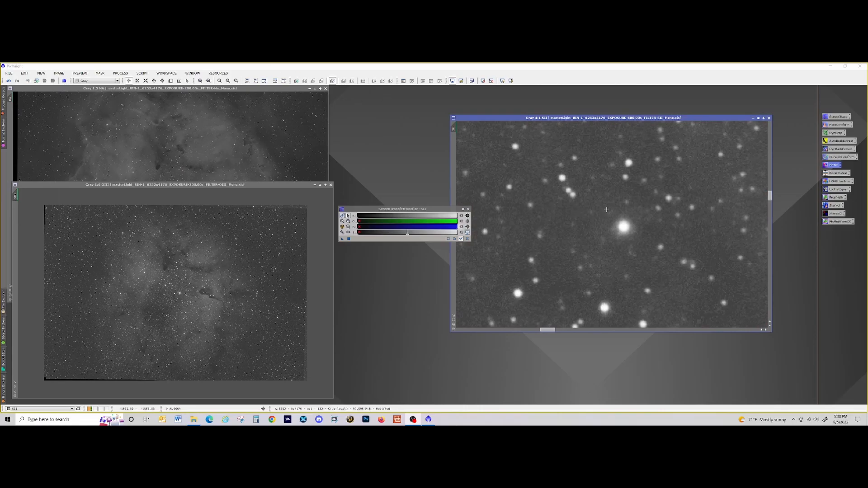
{"action": "scroll", "coordinate": [607, 209], "scroll_direction": "up", "scroll_amount": 4}
{"action": "scroll", "coordinate": [607, 210], "scroll_direction": "down", "scroll_amount": 12}
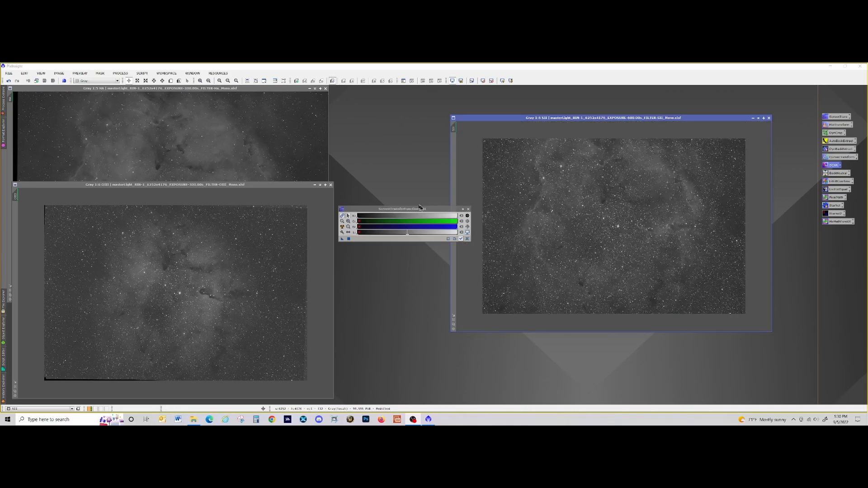
Arrange the image windows with OIII and SII side by side and HA overlapping SII, with the ScreenTransferFunction window below them.
{"action": "left_click_drag", "start_coordinate": [430, 209], "coordinate": [539, 356]}
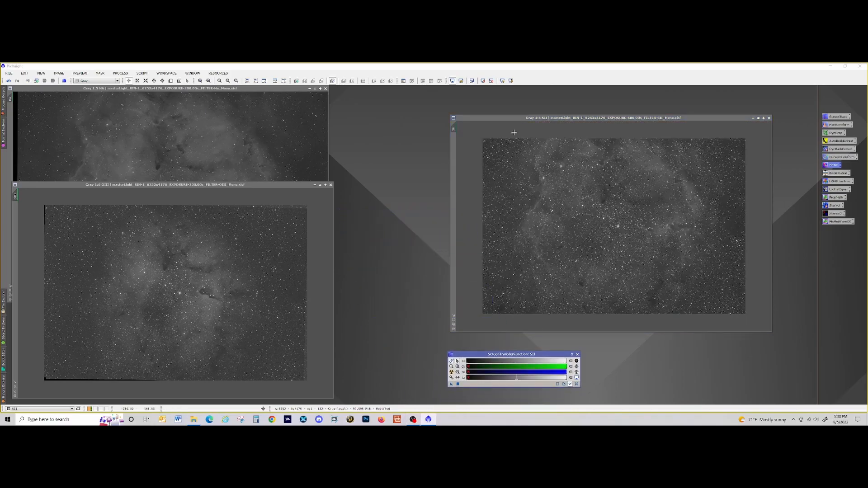
{"action": "left_click_drag", "start_coordinate": [490, 119], "coordinate": [380, 95]}
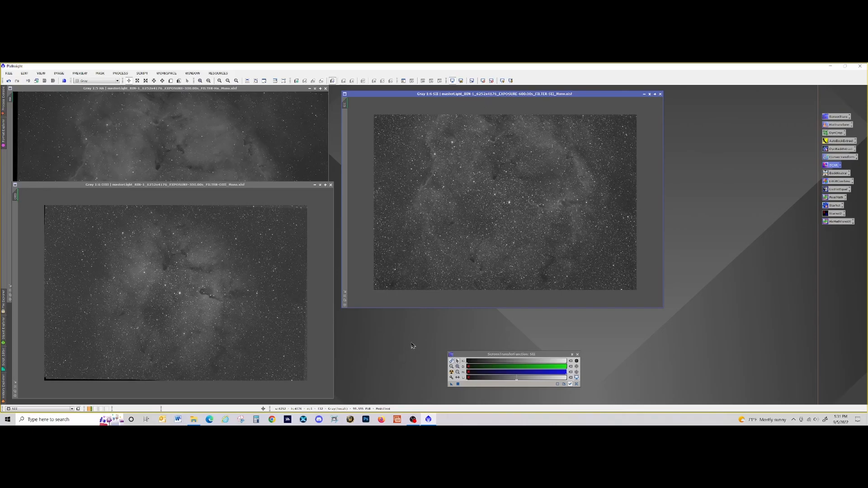
{"action": "left_click_drag", "start_coordinate": [477, 355], "coordinate": [556, 343]}
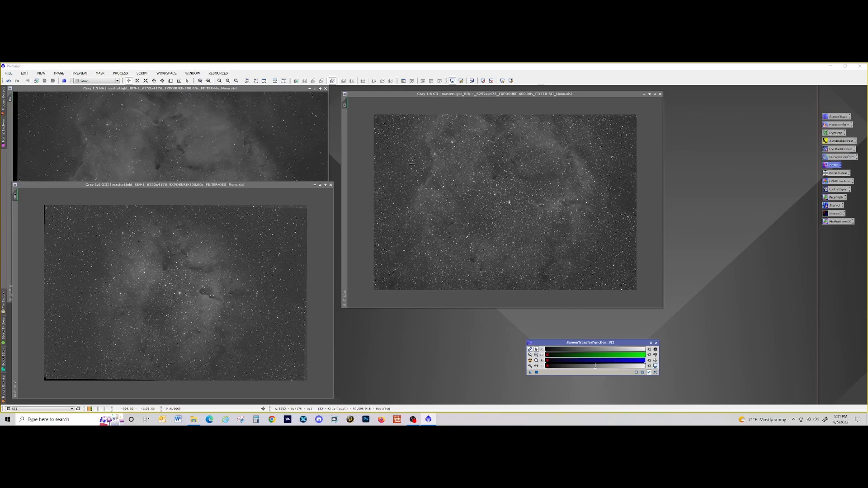
{"action": "left_click", "coordinate": [285, 94]}
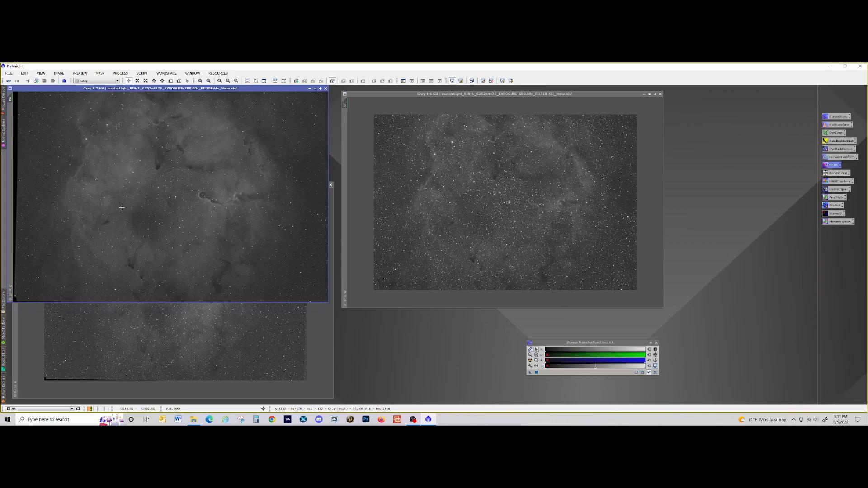
{"action": "left_click_drag", "start_coordinate": [262, 89], "coordinate": [644, 120]}
{"action": "left_click_drag", "start_coordinate": [270, 185], "coordinate": [272, 97]}
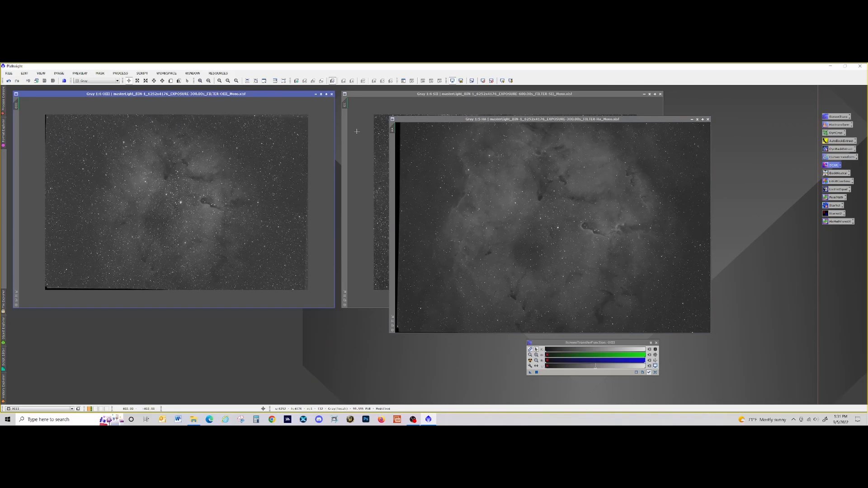
{"action": "left_click_drag", "start_coordinate": [468, 122], "coordinate": [492, 121]}
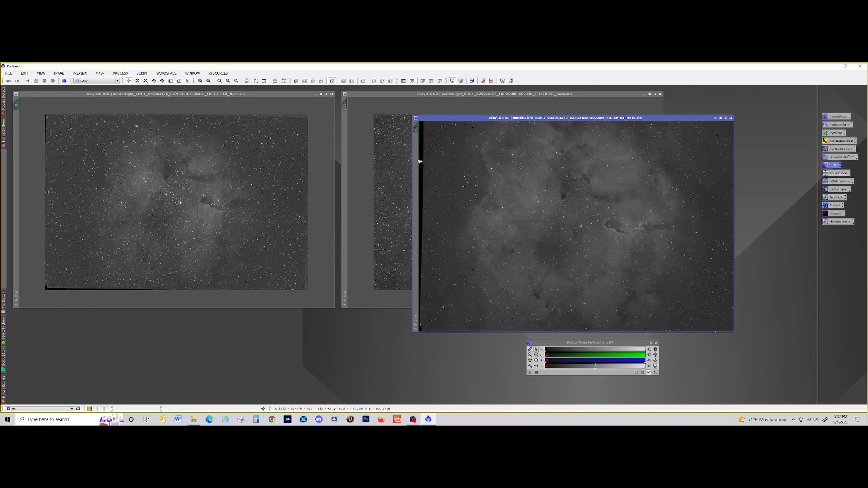
Examine the HA image's nebula and outer star field at several zoom levels.
{"action": "scroll", "coordinate": [586, 271], "scroll_direction": "up", "scroll_amount": 1}
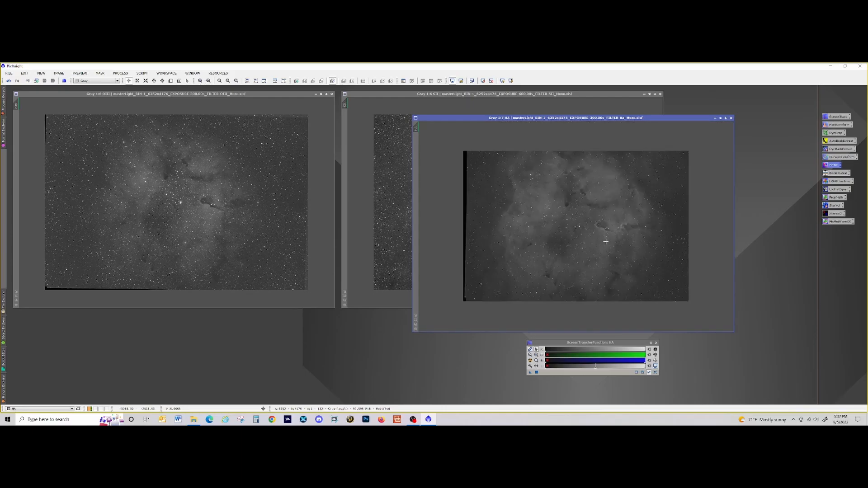
{"action": "scroll", "coordinate": [684, 149], "scroll_direction": "down", "scroll_amount": 2}
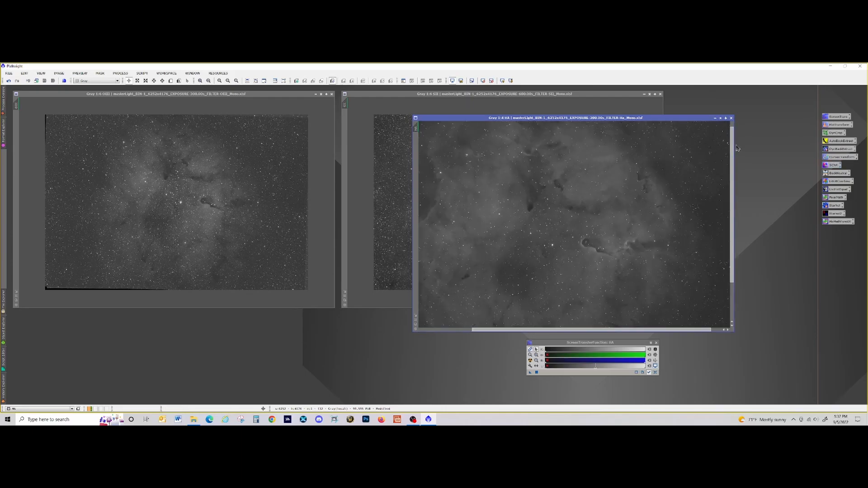
{"action": "scroll", "coordinate": [708, 123], "scroll_direction": "down", "scroll_amount": 2}
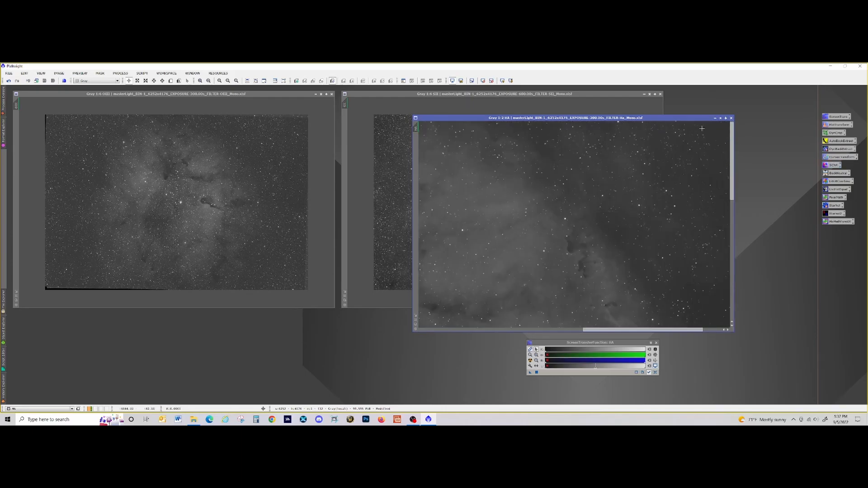
{"action": "scroll", "coordinate": [703, 129], "scroll_direction": "up", "scroll_amount": 4}
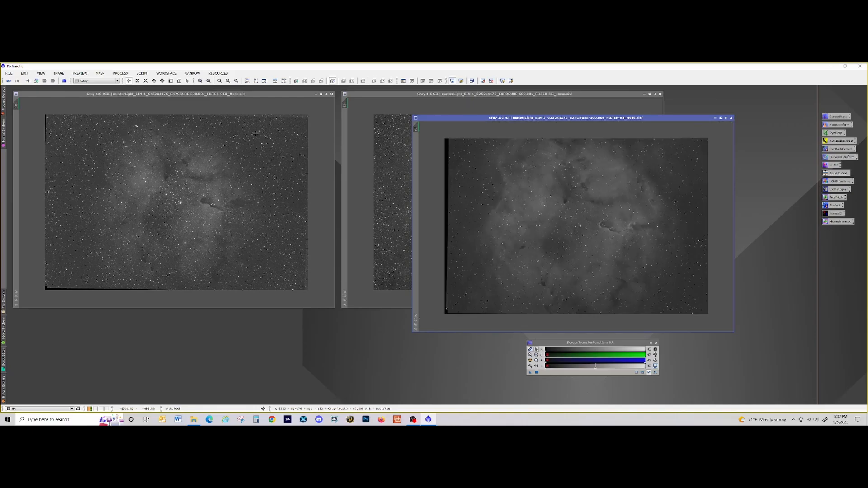
Examine the OIII image's nebula, star field and edges at several zoom levels.
{"action": "left_click", "coordinate": [295, 114]}
{"action": "scroll", "coordinate": [295, 114], "scroll_direction": "up", "scroll_amount": 3}
{"action": "scroll", "coordinate": [267, 143], "scroll_direction": "down", "scroll_amount": 5}
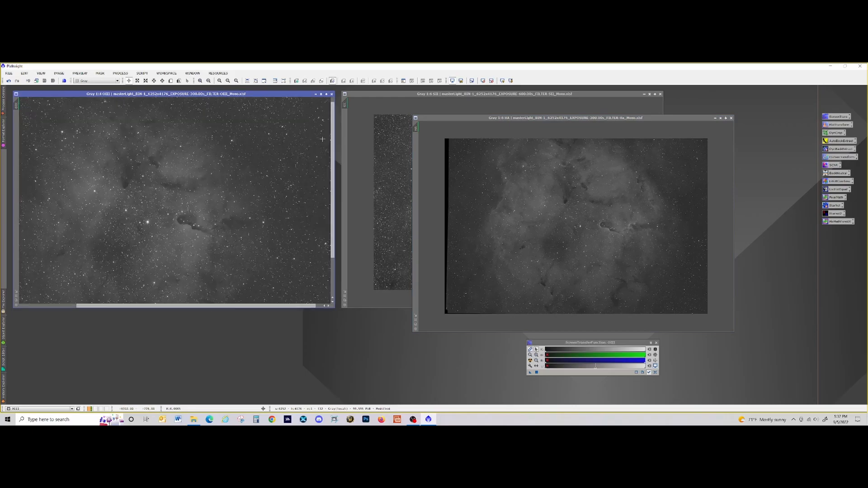
{"action": "scroll", "coordinate": [320, 104], "scroll_direction": "down", "scroll_amount": 6}
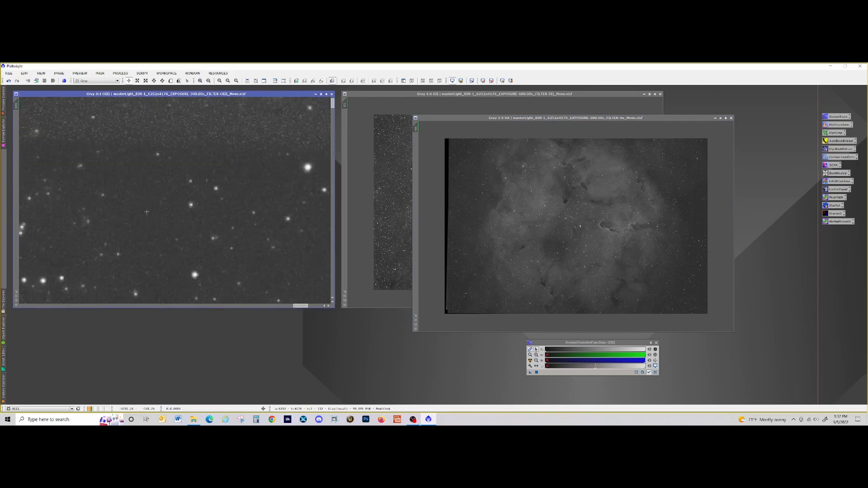
{"action": "scroll", "coordinate": [225, 128], "scroll_direction": "up", "scroll_amount": 8}
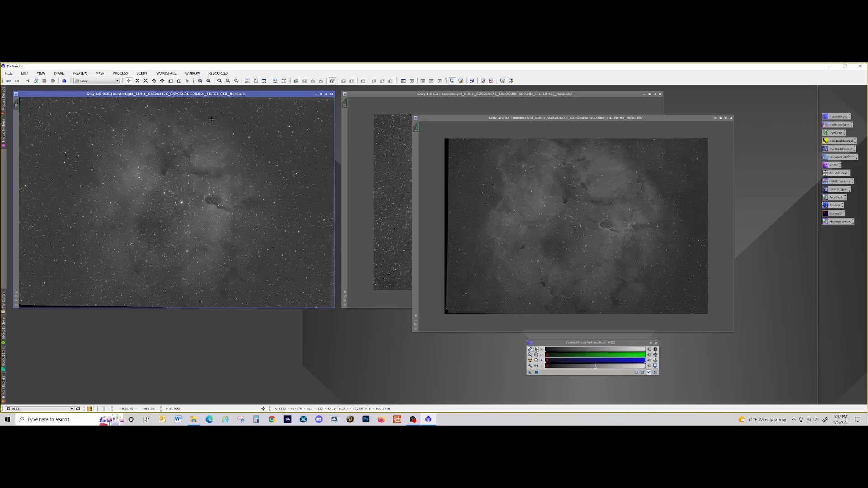
{"action": "scroll", "coordinate": [225, 128], "scroll_direction": "up", "scroll_amount": 1}
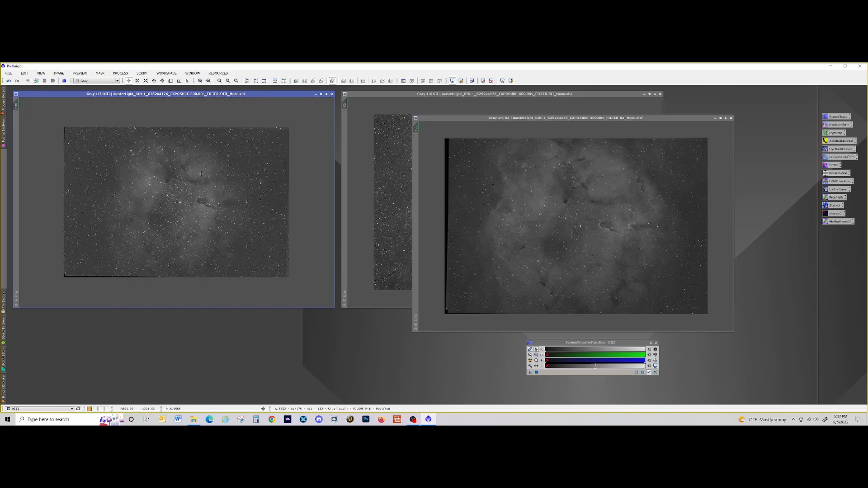
{"action": "scroll", "coordinate": [195, 209], "scroll_direction": "down", "scroll_amount": 1}
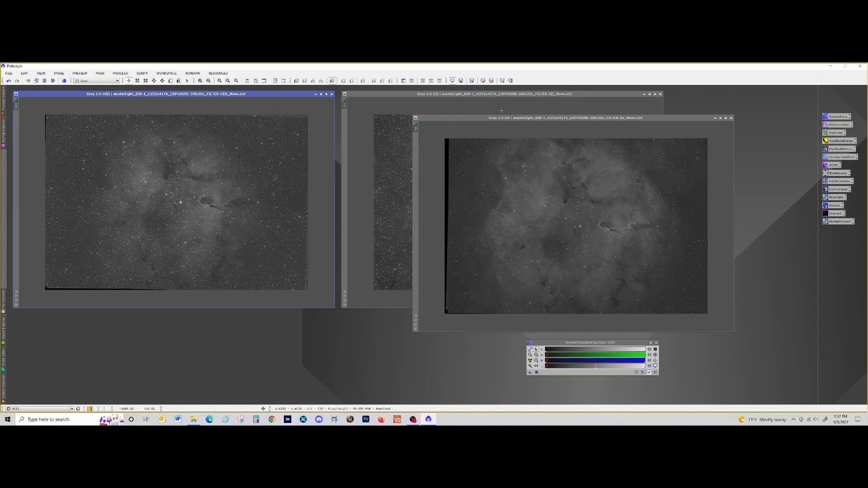
Start a DynamicCrop on the HA image and pull all four crop edges inward past the dark stacking borders.
{"action": "left_click_drag", "start_coordinate": [483, 117], "coordinate": [502, 117]}
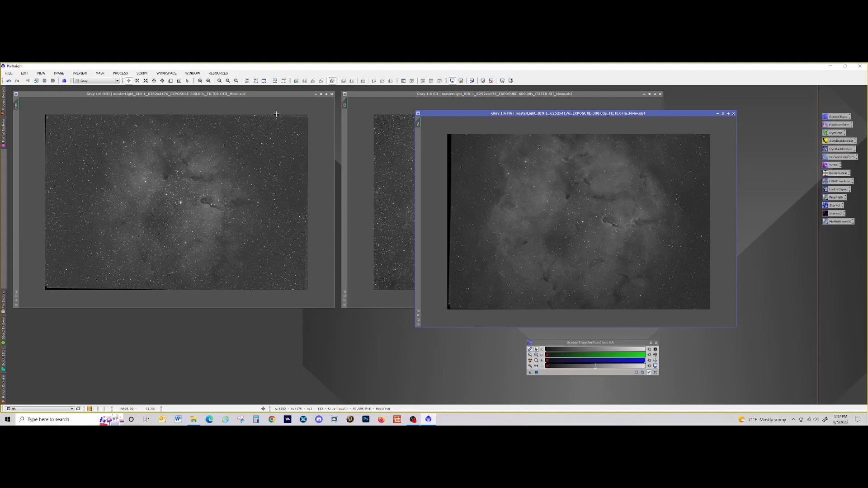
{"action": "left_click", "coordinate": [836, 134]}
{"action": "double_click", "coordinate": [836, 134]}
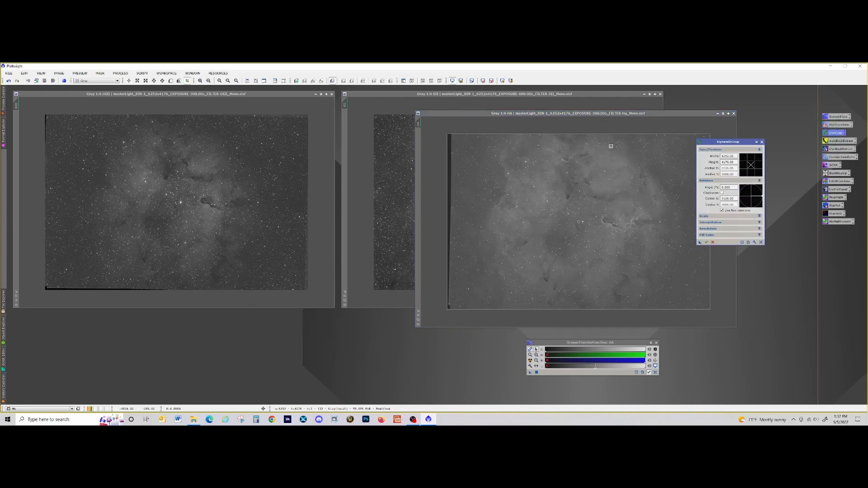
{"action": "left_click_drag", "start_coordinate": [587, 132], "coordinate": [586, 137]}
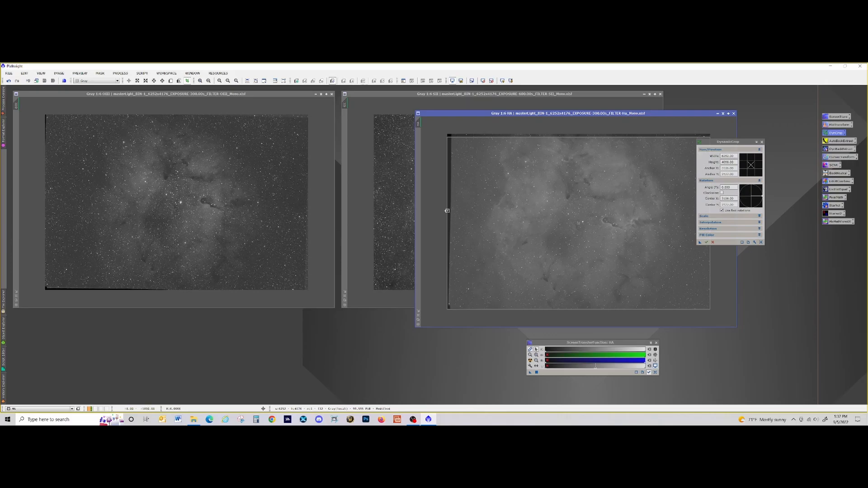
{"action": "left_click_drag", "start_coordinate": [447, 211], "coordinate": [454, 211]}
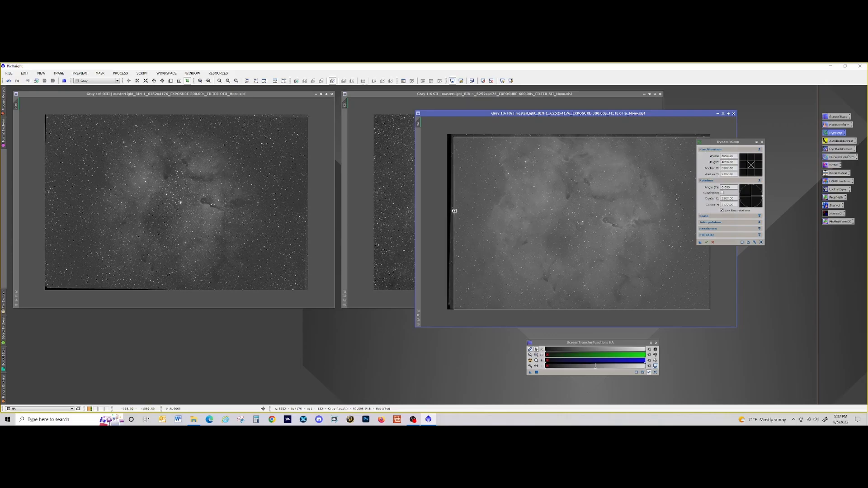
{"action": "left_click_drag", "start_coordinate": [587, 310], "coordinate": [588, 302]}
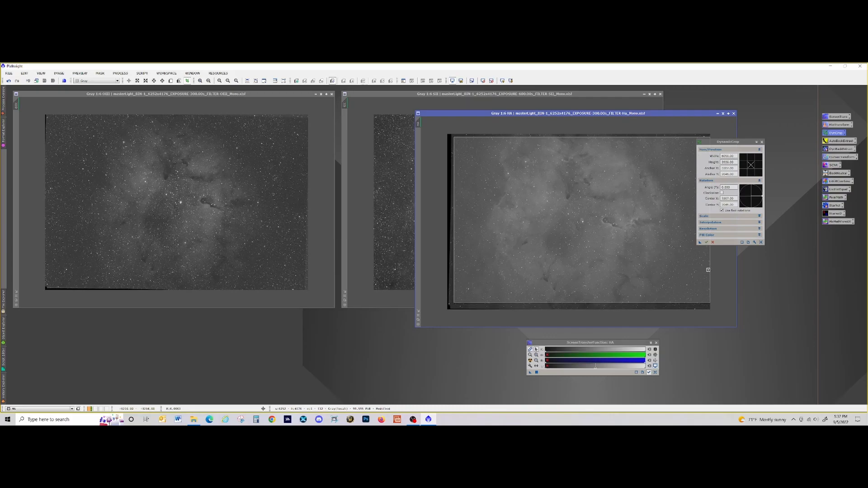
{"action": "left_click_drag", "start_coordinate": [712, 269], "coordinate": [706, 269]}
Save the DynamicCrop settings as a process icon on the workspace and close DynamicCrop without applying it.
{"action": "left_click_drag", "start_coordinate": [713, 144], "coordinate": [616, 118]}
{"action": "left_click_drag", "start_coordinate": [603, 218], "coordinate": [365, 352]}
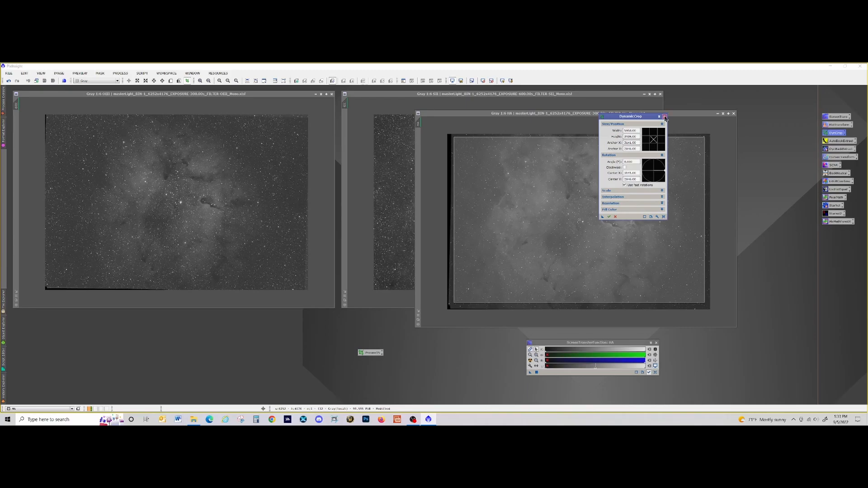
{"action": "left_click", "coordinate": [665, 117]}
{"action": "left_click", "coordinate": [440, 248]}
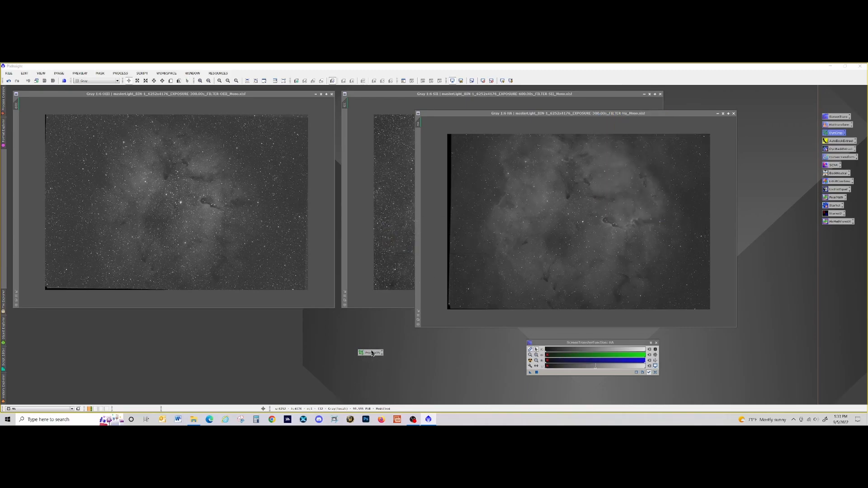
Apply the saved DynamicCrop instance to the HA, SII and OIII images and delete its process icon.
{"action": "mouse_move", "coordinate": [371, 355]}
{"action": "left_mouse_down"}
{"action": "mouse_move", "coordinate": [347, 347]}
{"action": "mouse_move", "coordinate": [371, 357]}
{"action": "left_mouse_up"}
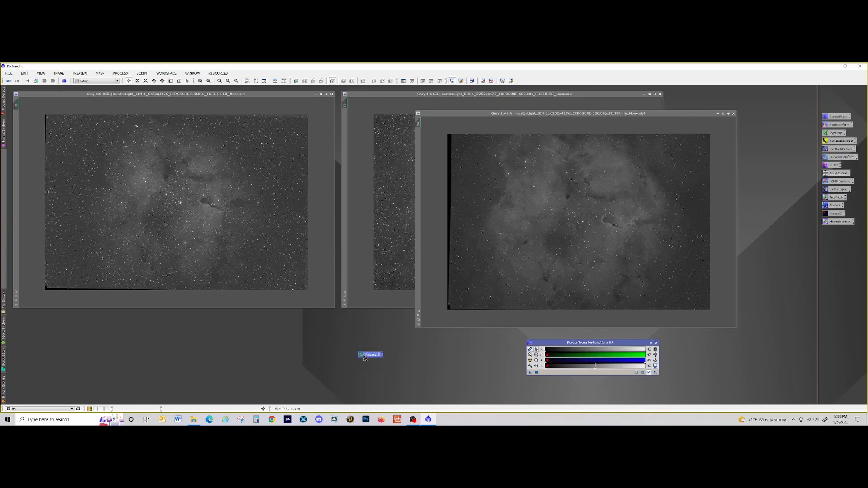
{"action": "left_click_drag", "start_coordinate": [369, 357], "coordinate": [494, 266]}
{"action": "left_click_drag", "start_coordinate": [372, 357], "coordinate": [411, 260]}
{"action": "left_click_drag", "start_coordinate": [372, 358], "coordinate": [253, 252]}
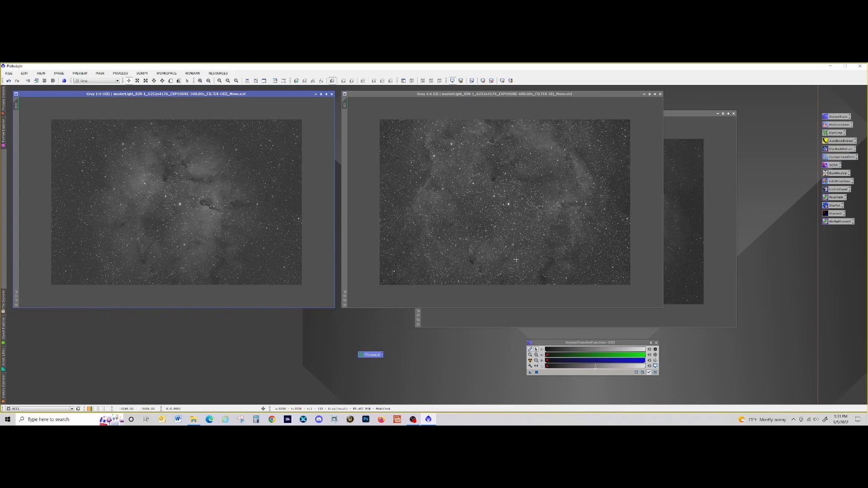
{"action": "right_click", "coordinate": [371, 356]}
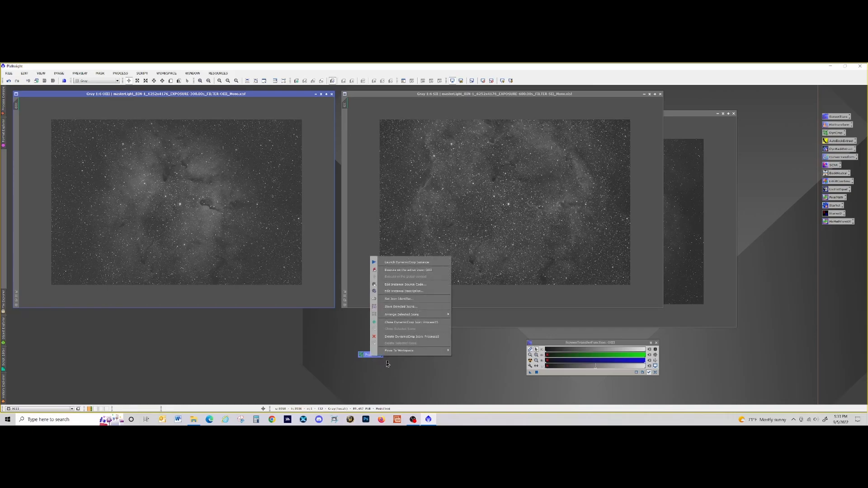
{"action": "left_click", "coordinate": [392, 337]}
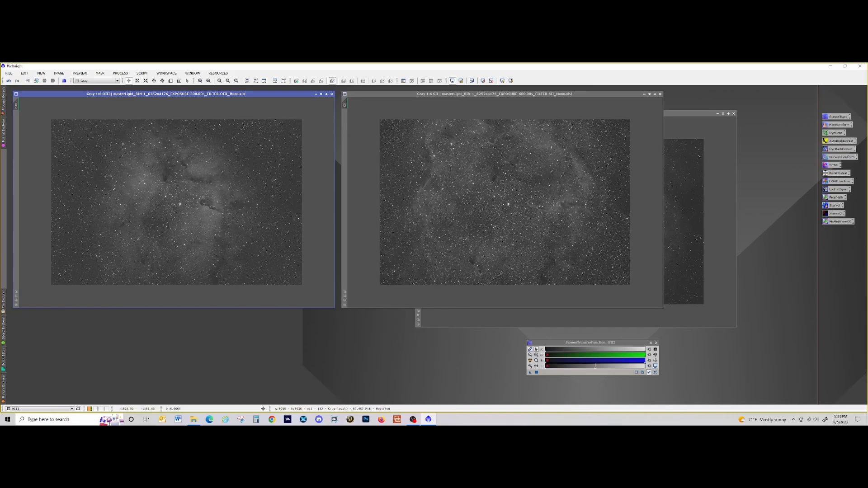
Rearrange the workspace with SII overlapping OIII, HA beside them and the ScreenTransferFunction window clear of the images.
{"action": "left_click_drag", "start_coordinate": [607, 96], "coordinate": [353, 164]}
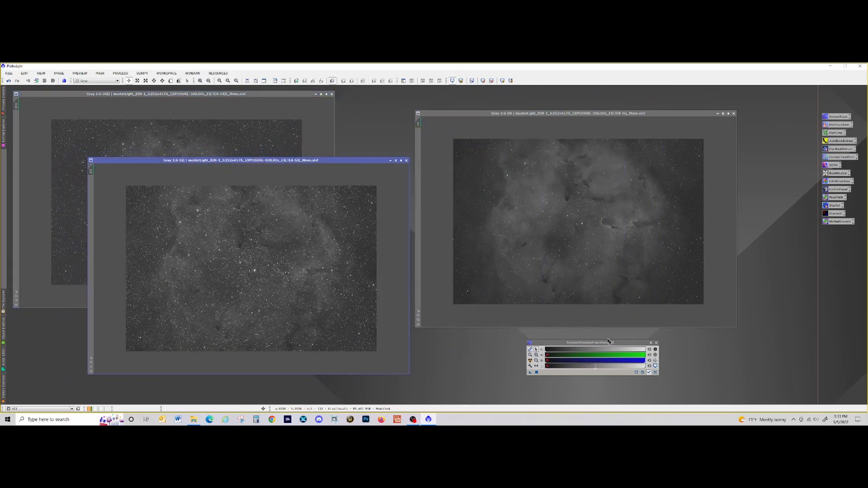
{"action": "left_click_drag", "start_coordinate": [616, 347], "coordinate": [777, 364]}
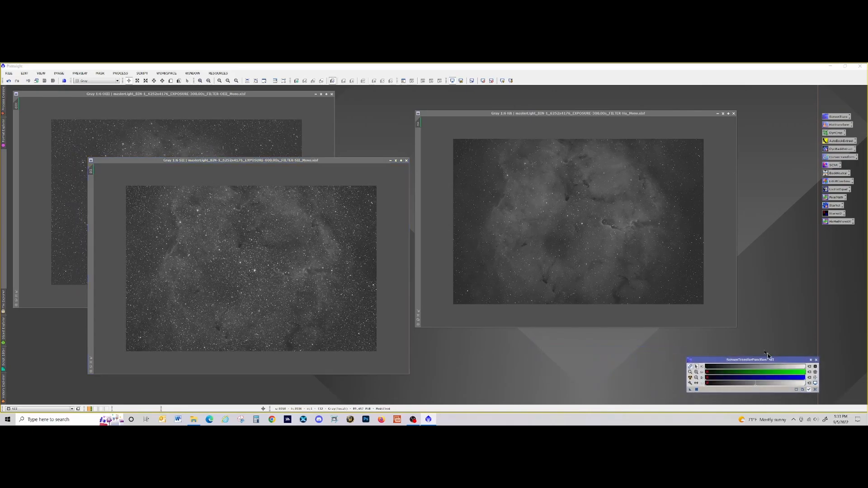
{"action": "left_click_drag", "start_coordinate": [337, 162], "coordinate": [275, 134]}
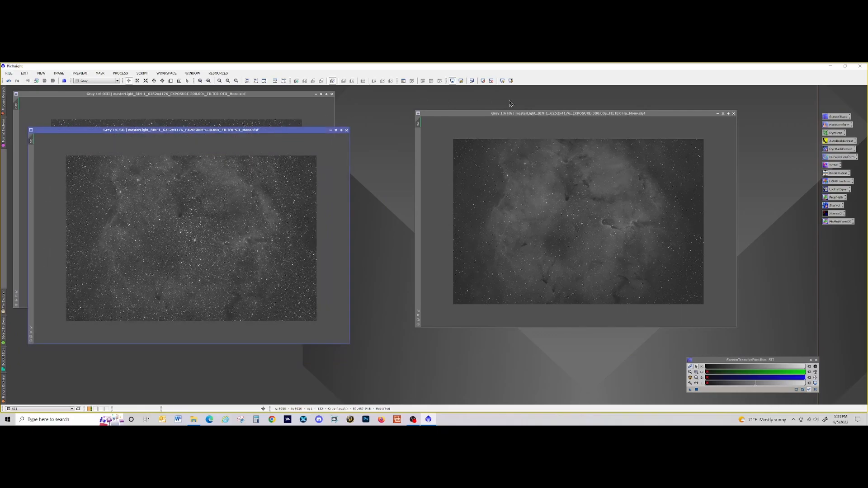
{"action": "left_click_drag", "start_coordinate": [470, 116], "coordinate": [411, 97]}
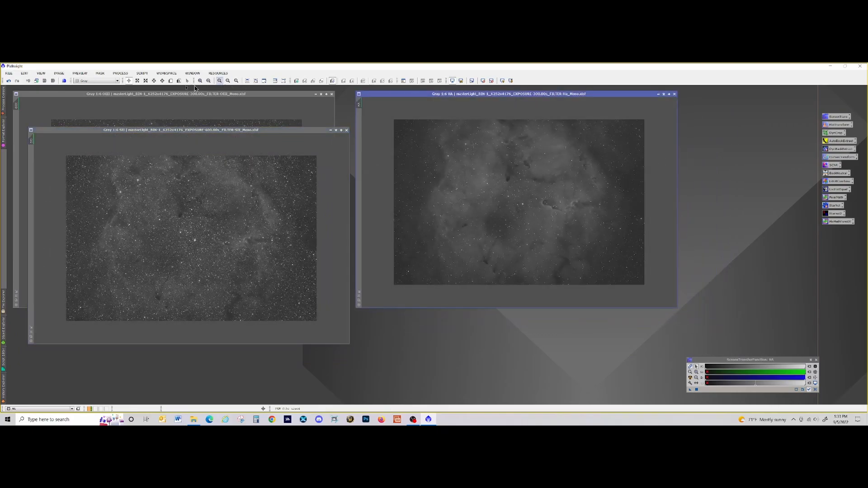
Open the ChannelCombination process and assign the SII image to the red channel.
{"action": "left_click", "coordinate": [124, 74]}
{"action": "mouse_move", "coordinate": [156, 81]}
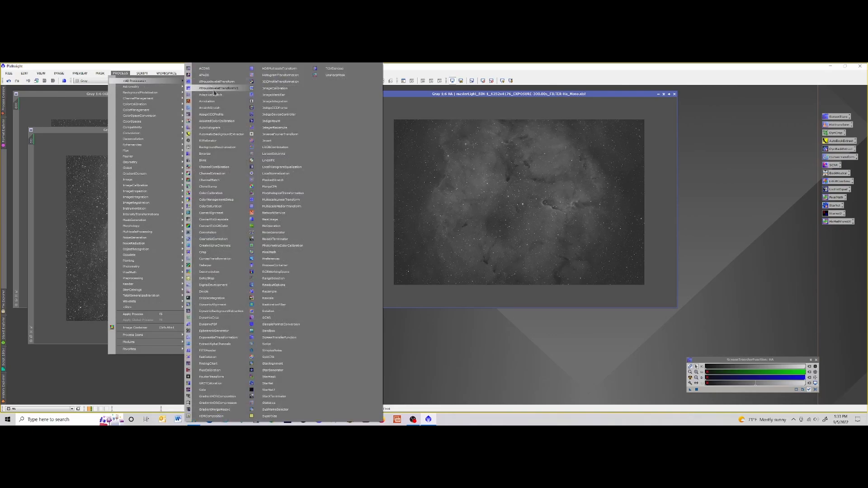
{"action": "left_click", "coordinate": [215, 167]}
{"action": "left_click_drag", "start_coordinate": [559, 202], "coordinate": [504, 188]}
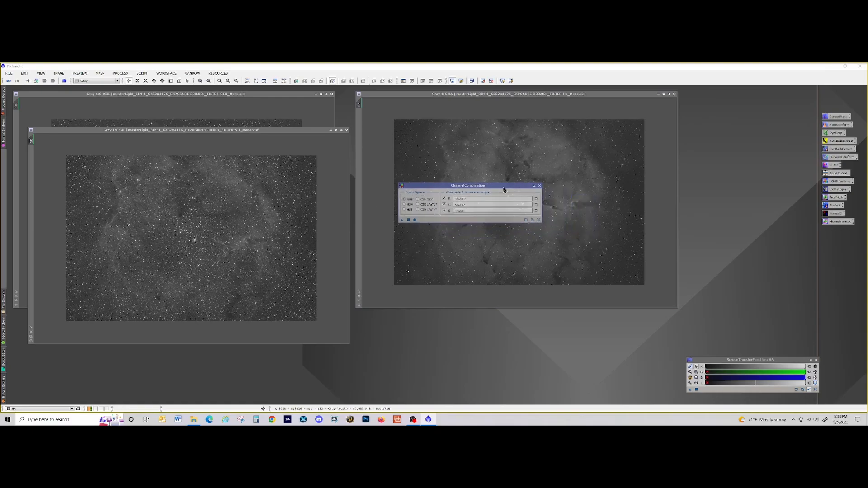
{"action": "left_click", "coordinate": [536, 199]}
{"action": "left_click", "coordinate": [430, 238]}
{"action": "left_click", "coordinate": [430, 249]}
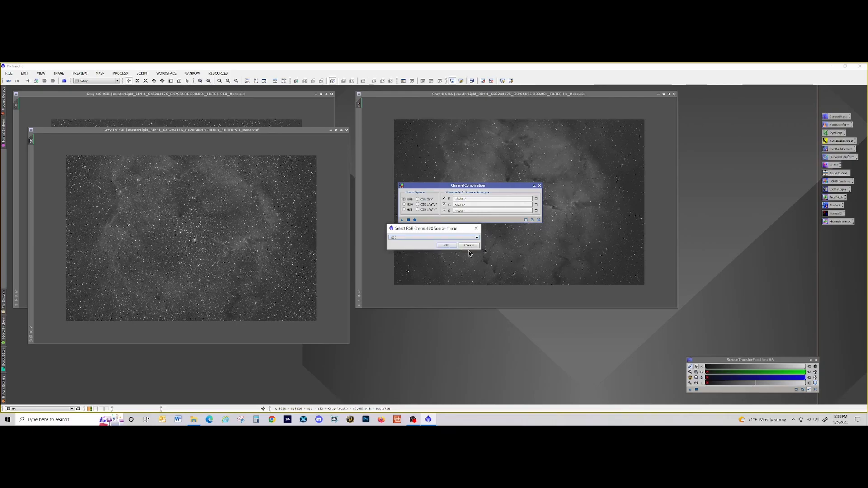
{"action": "left_click", "coordinate": [446, 244]}
Assign the HA image to the green channel and the OIII image to the blue channel.
{"action": "left_click", "coordinate": [536, 204]}
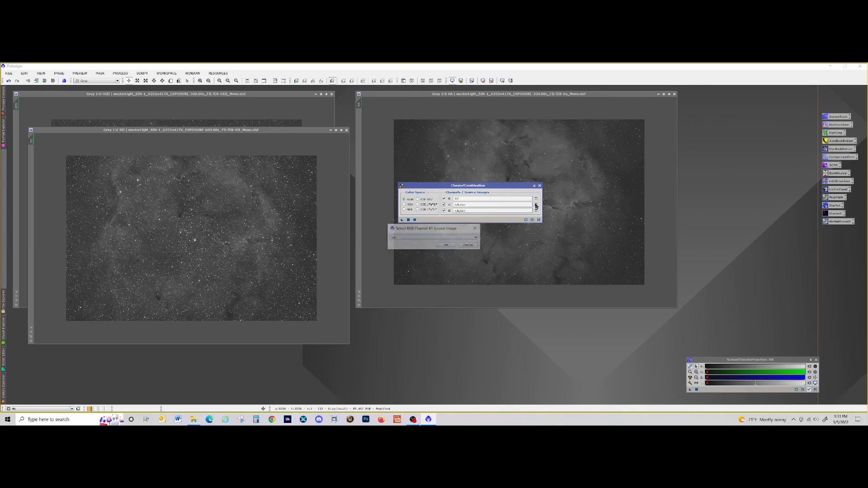
{"action": "left_click", "coordinate": [447, 245]}
{"action": "left_click", "coordinate": [536, 210]}
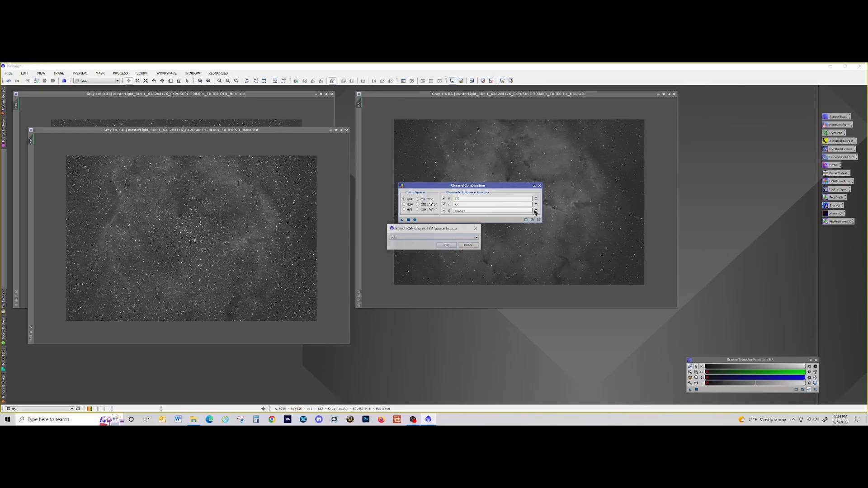
{"action": "left_click", "coordinate": [408, 238]}
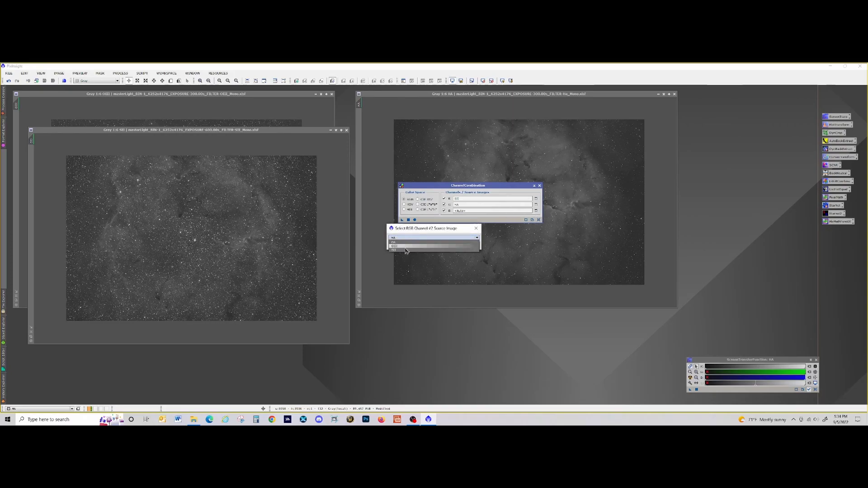
{"action": "left_click", "coordinate": [405, 247]}
{"action": "left_click", "coordinate": [452, 243]}
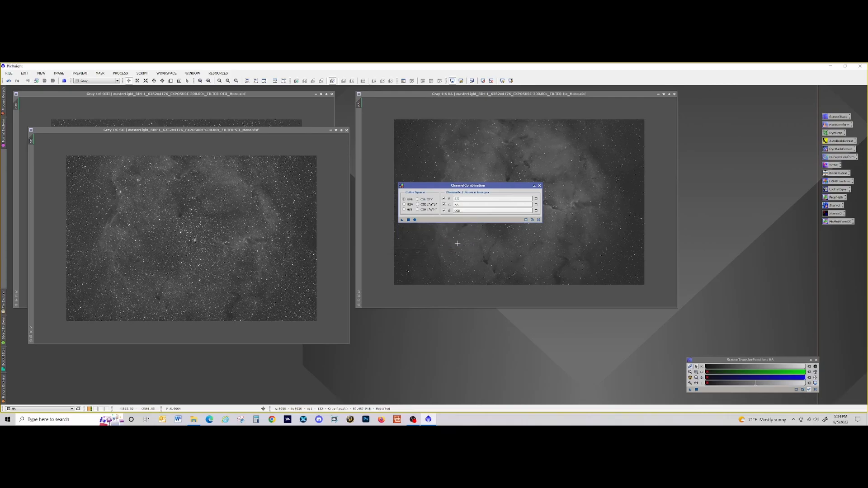
Create the combined RGB image, close ChannelCombination and place the ScreenTransferFunction window next to the new image.
{"action": "left_click", "coordinate": [415, 221]}
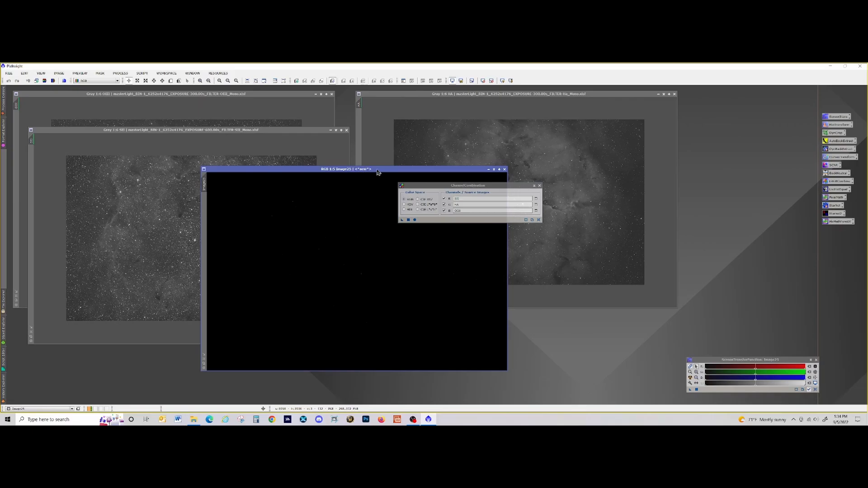
{"action": "left_click_drag", "start_coordinate": [378, 171], "coordinate": [300, 162]}
{"action": "left_click", "coordinate": [540, 185]}
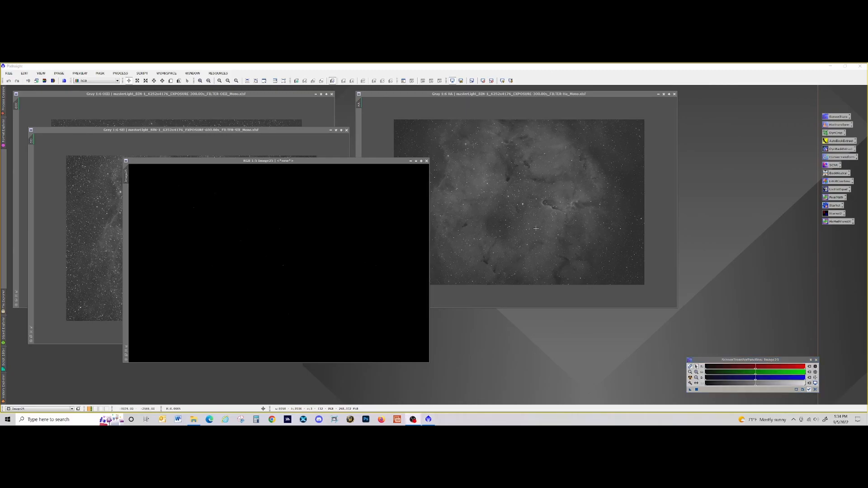
{"action": "left_click_drag", "start_coordinate": [711, 363], "coordinate": [505, 241]}
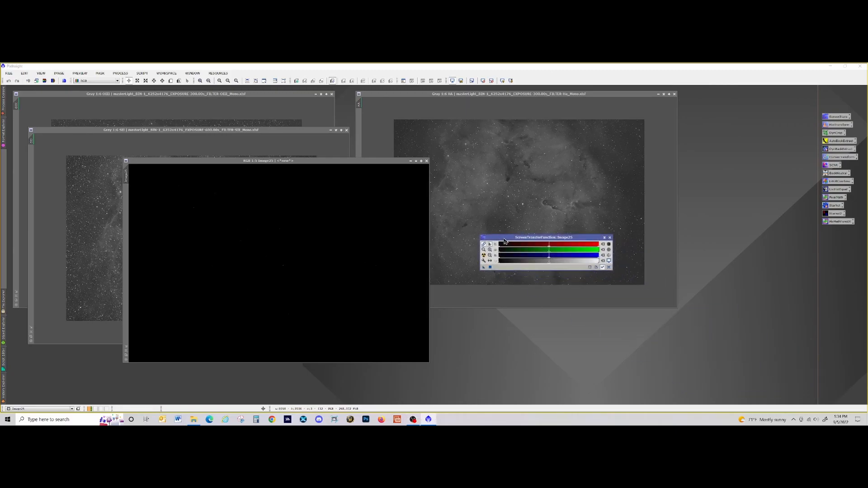
{"action": "left_click_drag", "start_coordinate": [363, 167], "coordinate": [376, 171]}
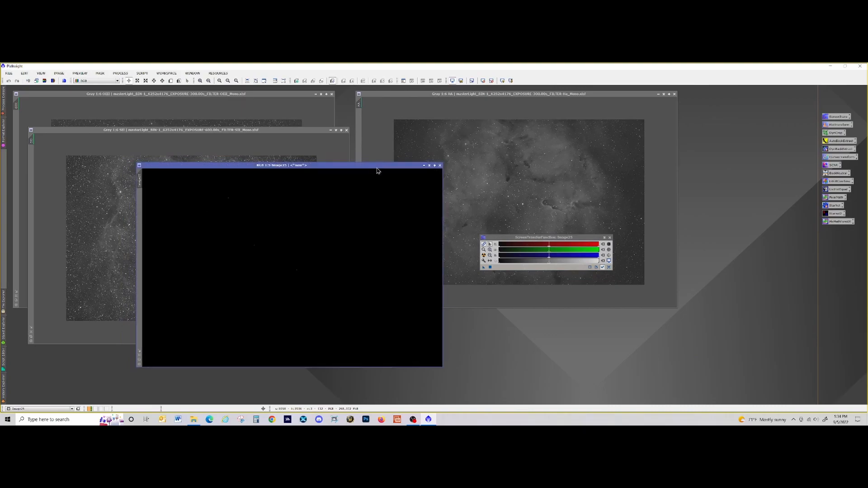
Auto-stretch the combined image with linked channels, unlink the RGB channels and auto-stretch it again to inspect the colours.
{"action": "left_click", "coordinate": [484, 257]}
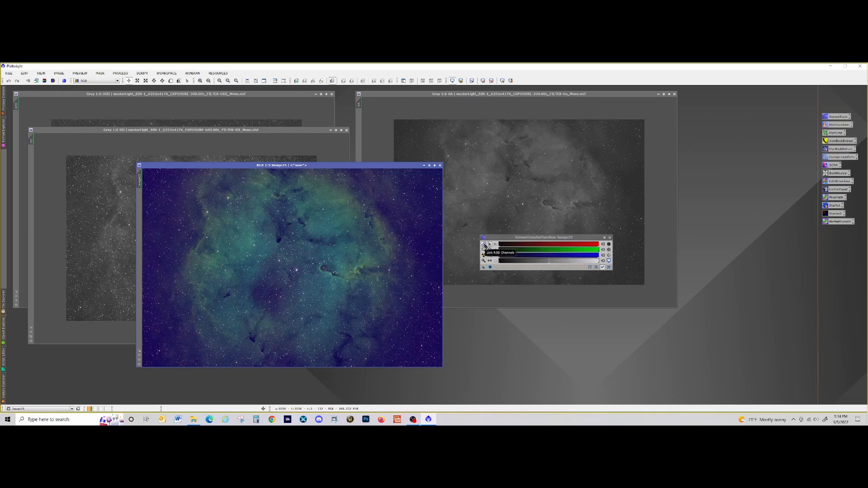
{"action": "left_click", "coordinate": [484, 246]}
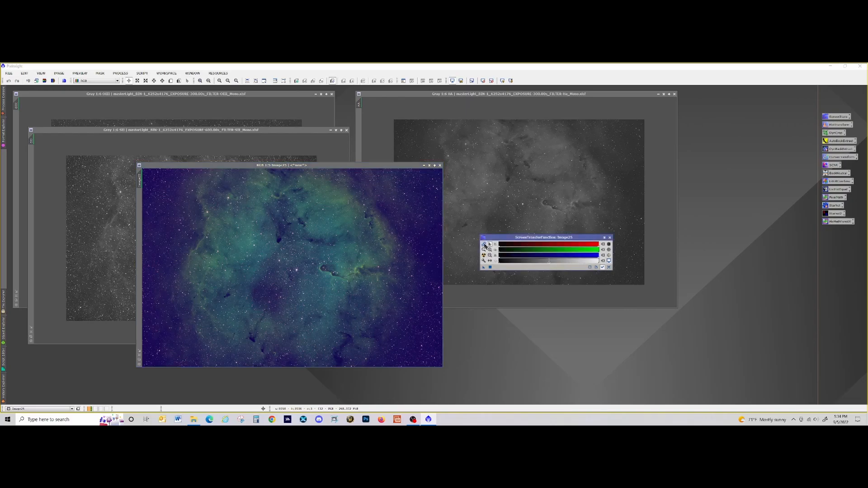
{"action": "left_click", "coordinate": [484, 257]}
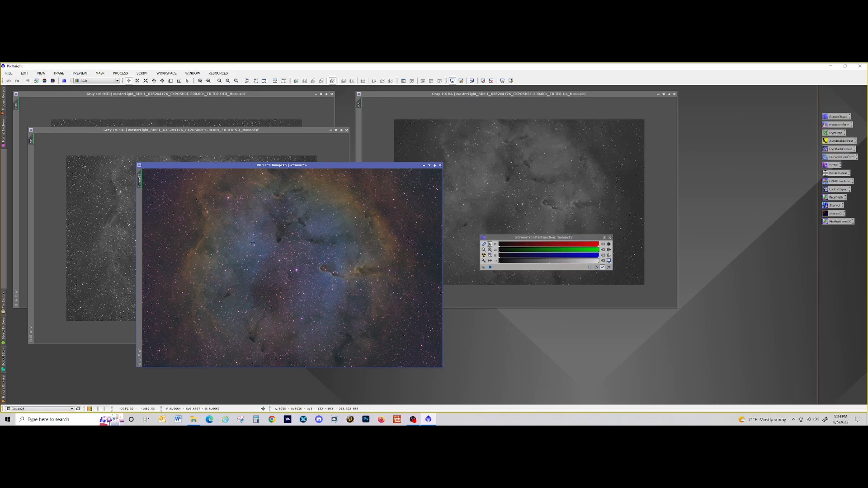
{"action": "scroll", "coordinate": [385, 209], "scroll_direction": "up", "scroll_amount": 3}
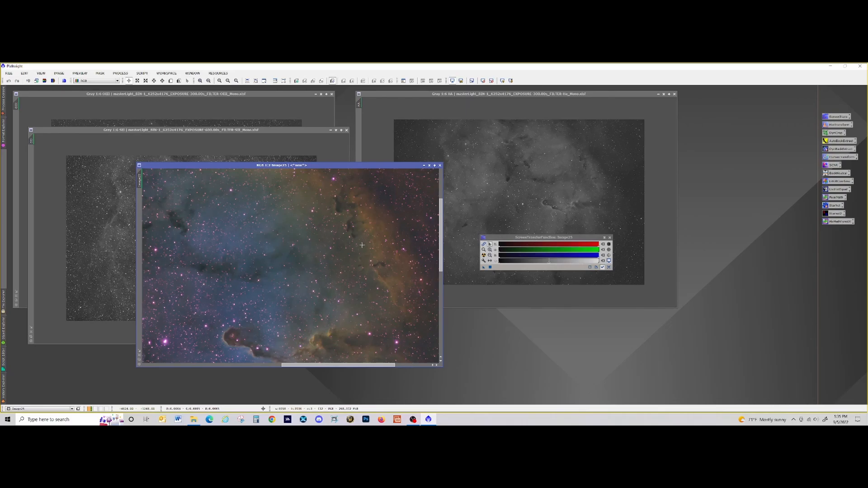
Tidy the workspace around the combined RGB image by closing ScreenTransferFunction and minimising the HA image out of the way.
{"action": "scroll", "coordinate": [361, 244], "scroll_direction": "down", "scroll_amount": 3}
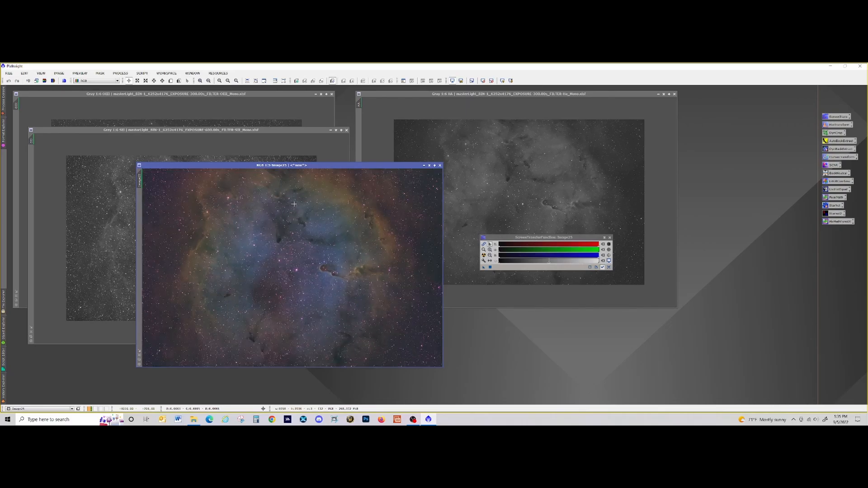
{"action": "left_click_drag", "start_coordinate": [322, 168], "coordinate": [217, 195]}
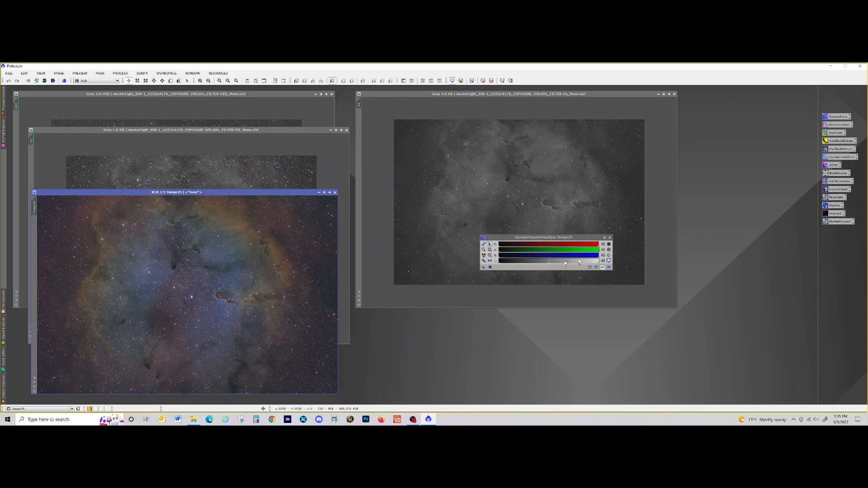
{"action": "left_click", "coordinate": [610, 238]}
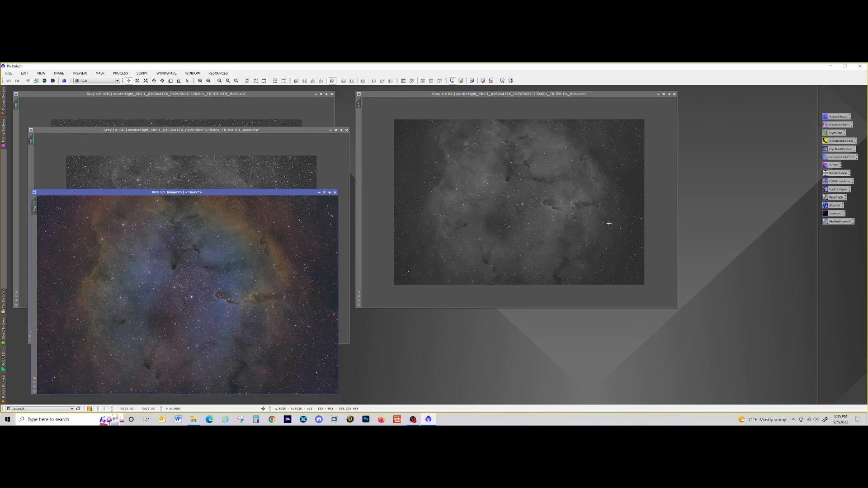
{"action": "left_click", "coordinate": [664, 94]}
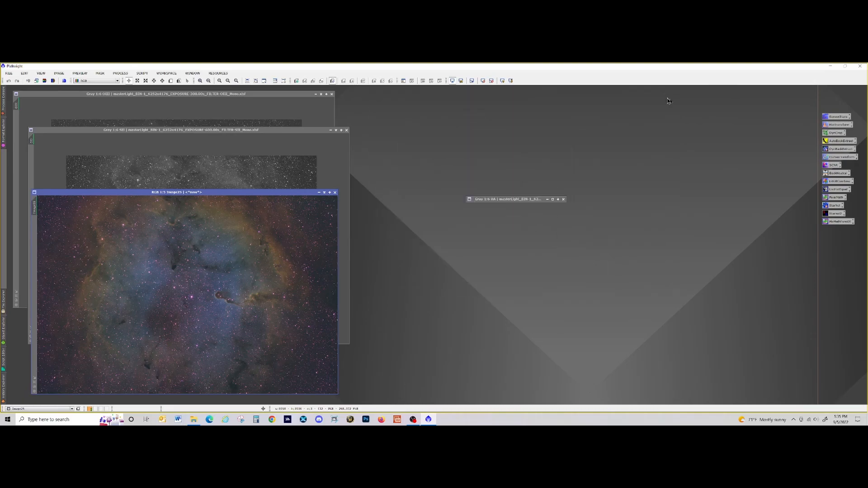
{"action": "mouse_move", "coordinate": [524, 202]}
{"action": "left_mouse_down"}
{"action": "mouse_move", "coordinate": [395, 113]}
{"action": "mouse_move", "coordinate": [428, 97]}
{"action": "left_mouse_up"}
Create a second RGB image from the saved PixelMath process with the SII, HA and OIII blending expressions, and close PixelMath.
{"action": "double_click", "coordinate": [839, 221]}
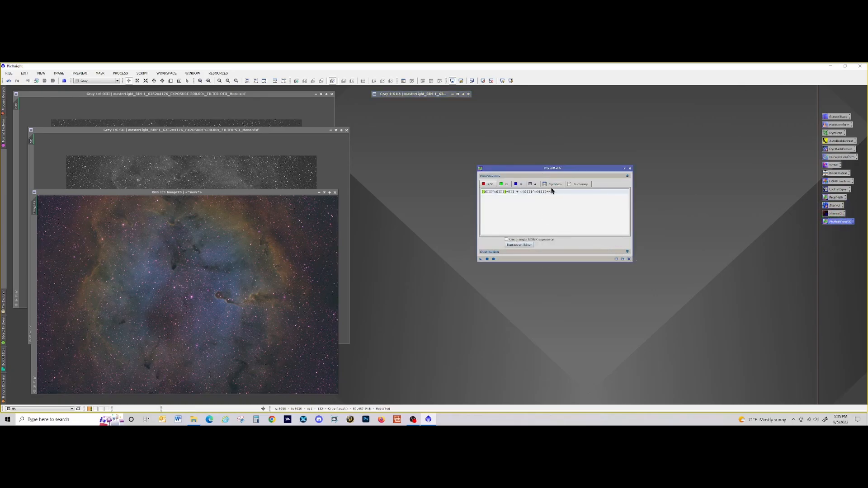
{"action": "left_click", "coordinate": [583, 185]}
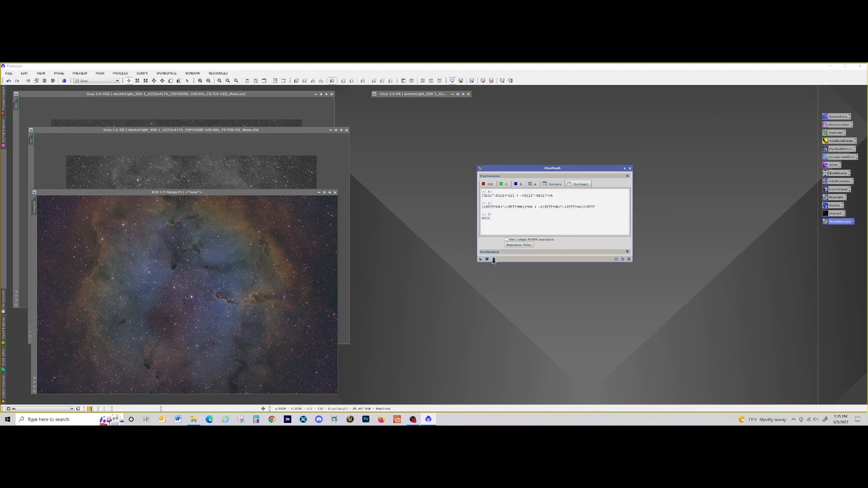
{"action": "left_click", "coordinate": [627, 253]}
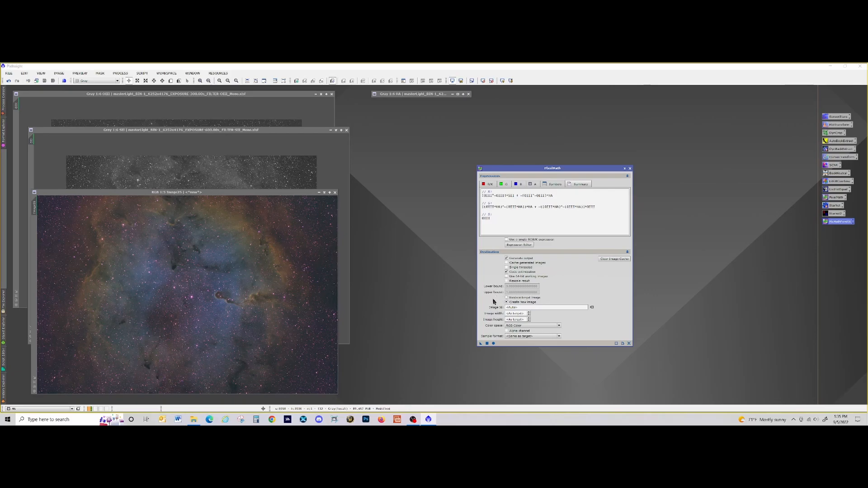
{"action": "left_click_drag", "start_coordinate": [577, 170], "coordinate": [674, 153]}
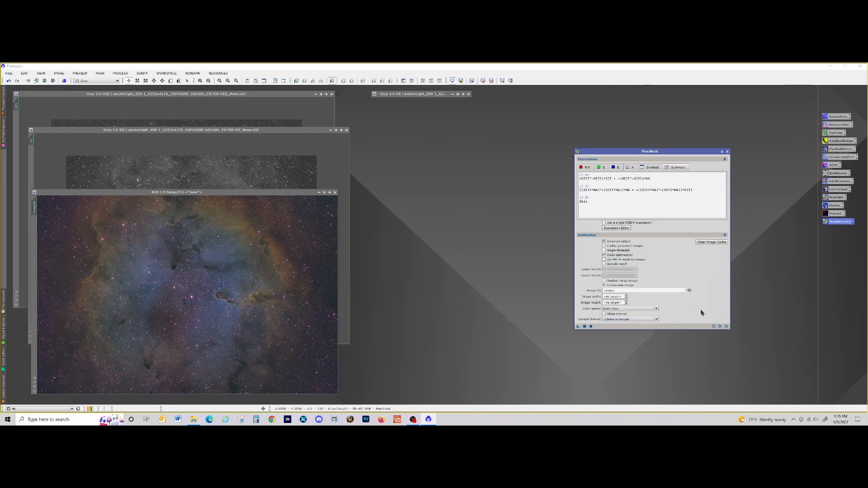
{"action": "left_click", "coordinate": [584, 326]}
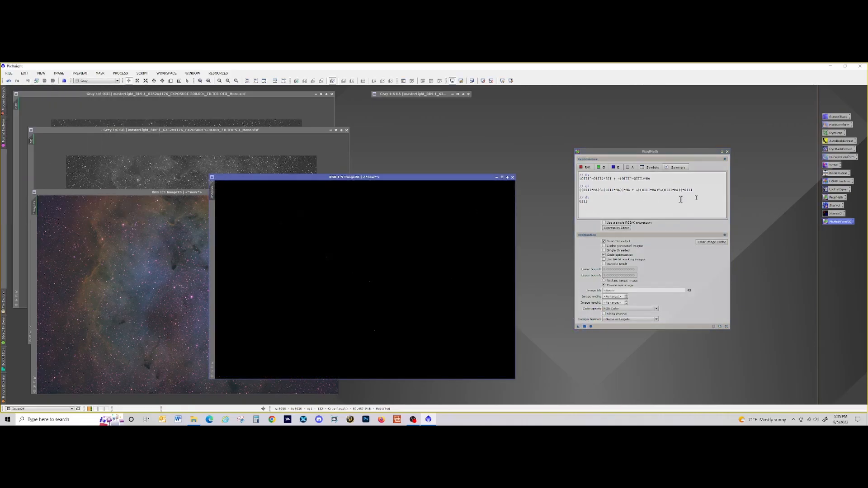
{"action": "left_click", "coordinate": [727, 152]}
Auto-stretch the PixelMath RGB image with ScreenTransferFunction and place it beside the first combined image for comparison.
{"action": "double_click", "coordinate": [837, 117]}
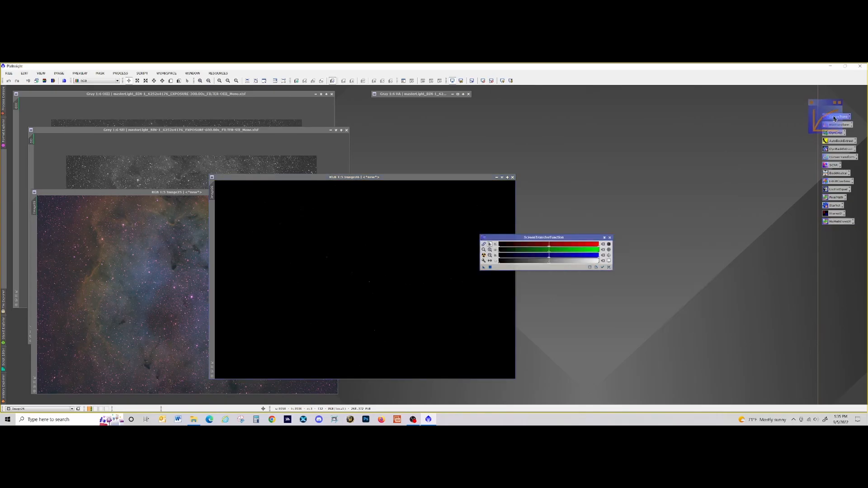
{"action": "left_click_drag", "start_coordinate": [571, 239], "coordinate": [630, 228]}
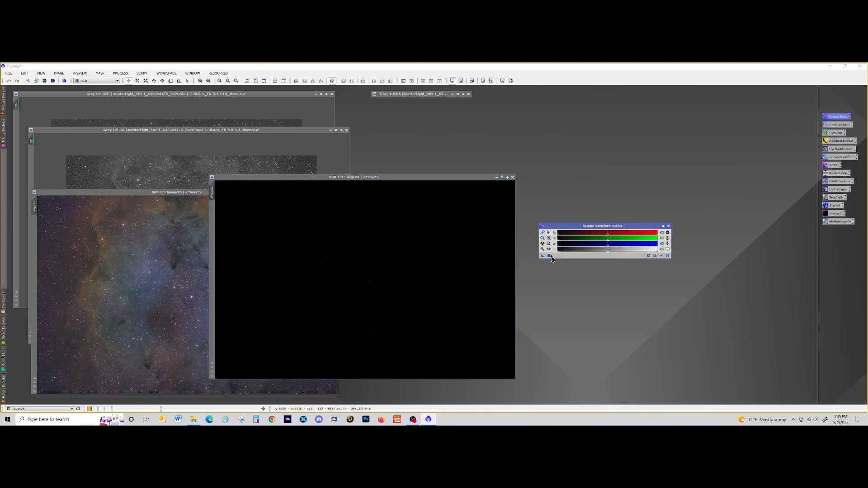
{"action": "left_click", "coordinate": [544, 244]}
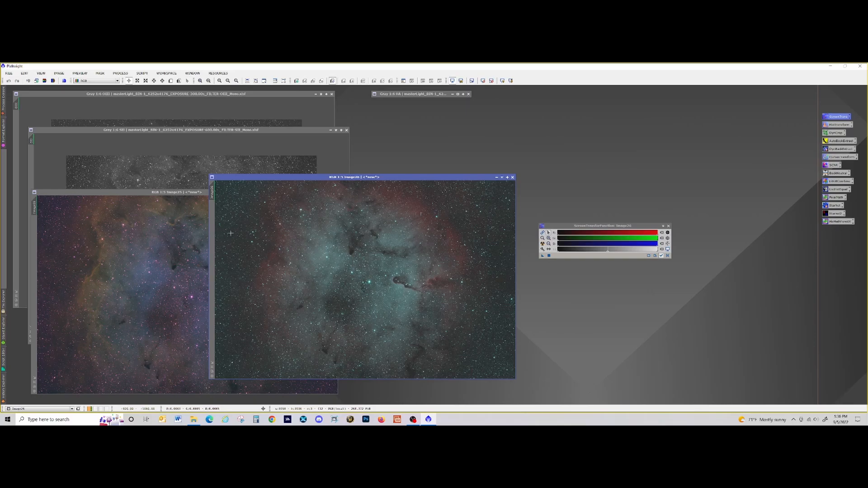
{"action": "left_click", "coordinate": [668, 226]}
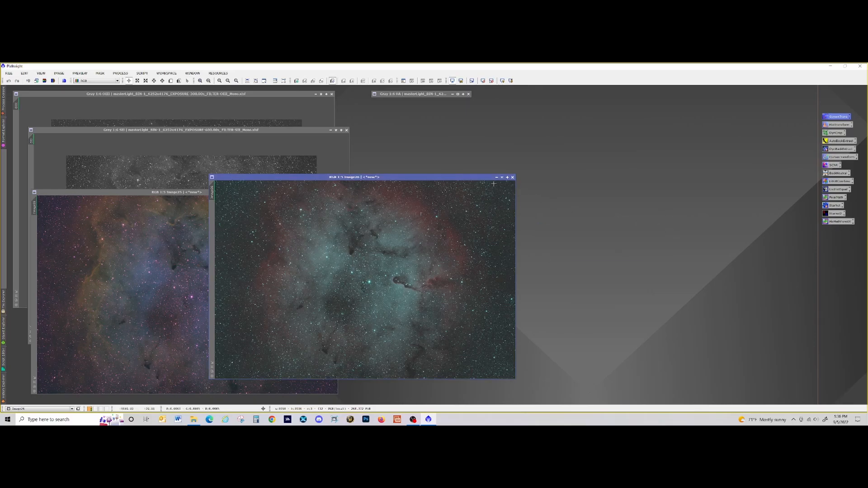
{"action": "left_click_drag", "start_coordinate": [459, 179], "coordinate": [595, 194]}
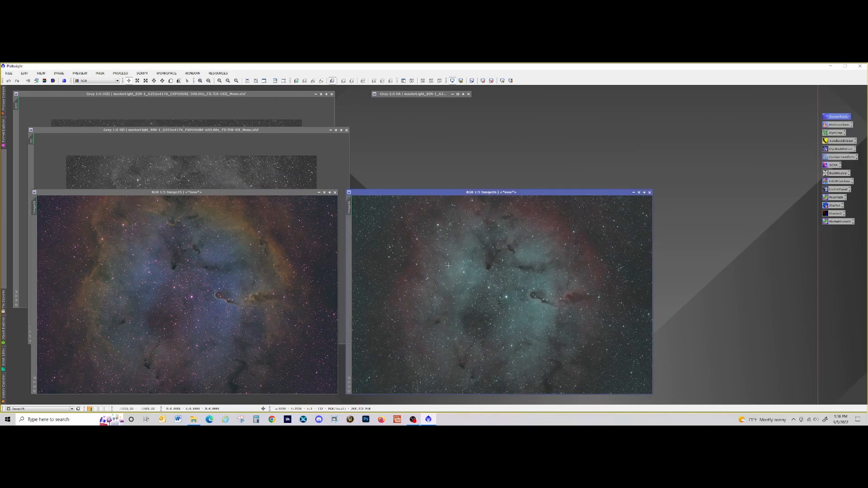
Open a blank PixelMath and build the RGB/K expression Image25*.7 + Image26*.3 in the Expression Editor.
{"action": "double_click", "coordinate": [828, 199]}
{"action": "left_click_drag", "start_coordinate": [642, 151], "coordinate": [504, 112]}
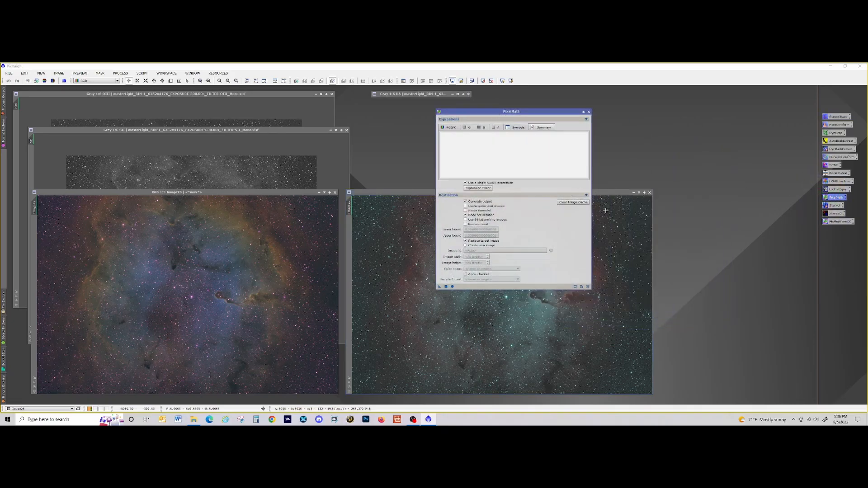
{"action": "left_click", "coordinate": [479, 188]}
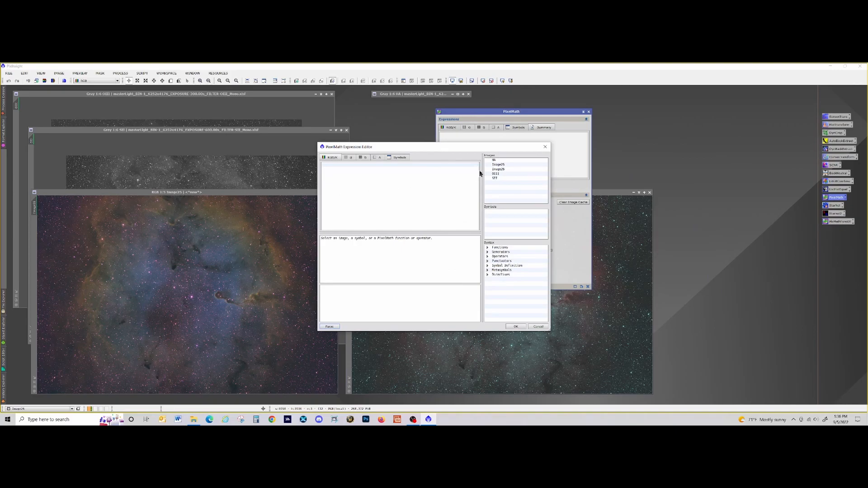
{"action": "double_click", "coordinate": [505, 165]}
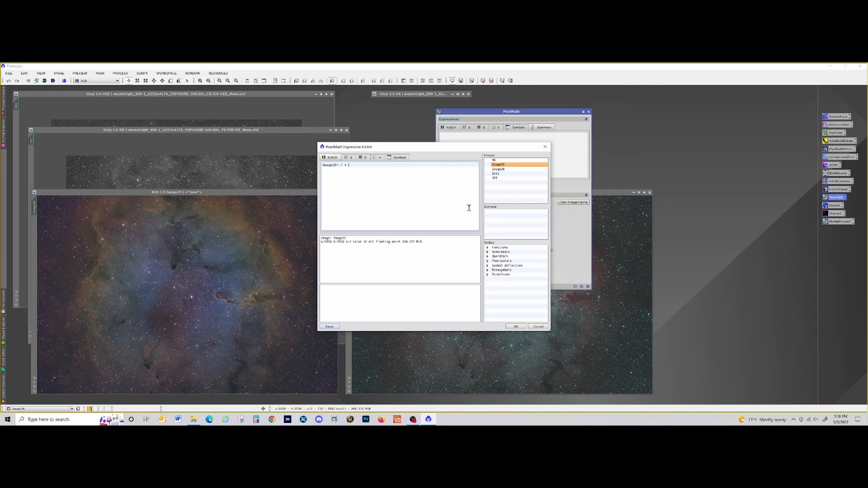
{"action": "left_click", "coordinate": [599, 195]}
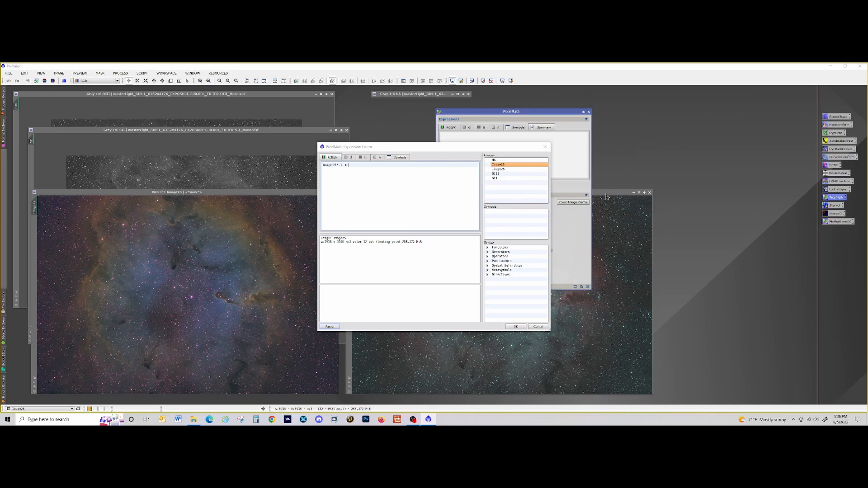
{"action": "double_click", "coordinate": [499, 169]}
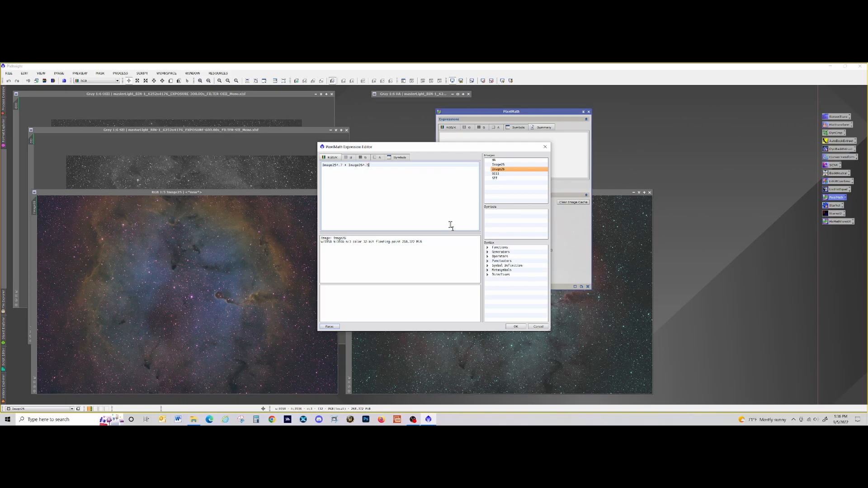
{"action": "left_click", "coordinate": [516, 326]}
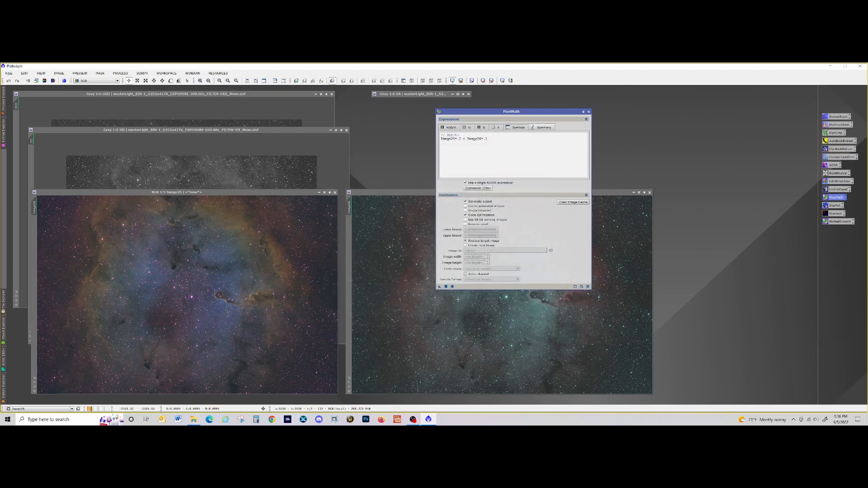
Try the blend on the existing image, undo it, and generate the blend as a new image instead.
{"action": "left_click", "coordinate": [452, 287]}
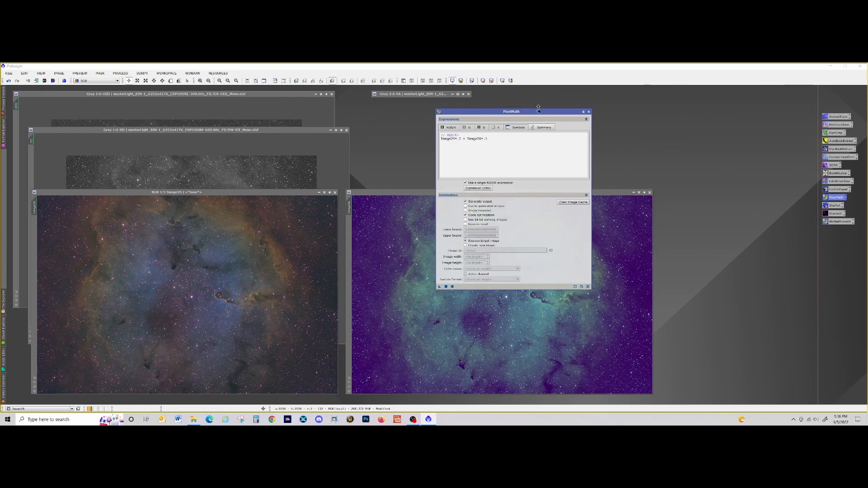
{"action": "left_click", "coordinate": [9, 80]}
{"action": "left_click", "coordinate": [474, 245]}
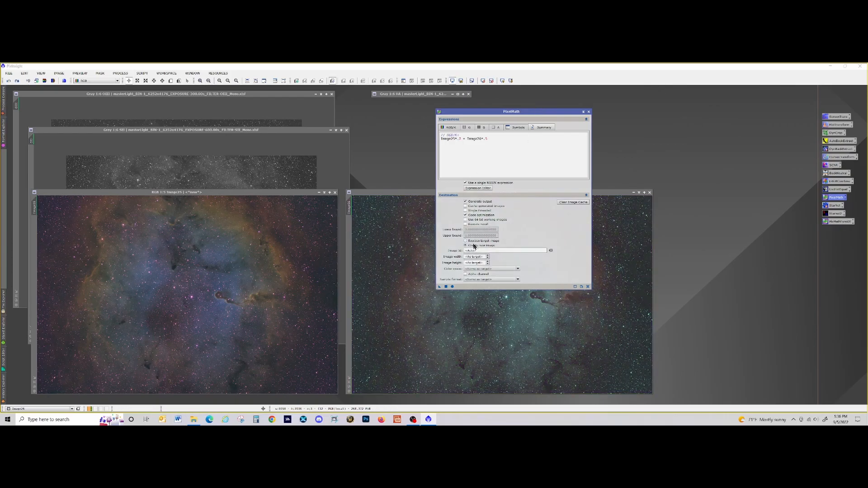
{"action": "left_click", "coordinate": [447, 287]}
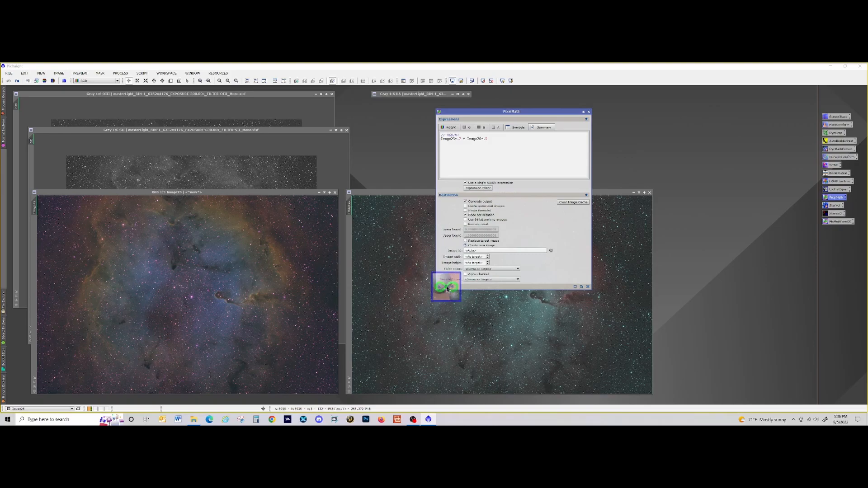
{"action": "left_click_drag", "start_coordinate": [514, 117], "coordinate": [672, 96]}
Auto-stretch the new blended image with ScreenTransferFunction and move it between the two source images.
{"action": "left_click", "coordinate": [842, 117]}
{"action": "double_click", "coordinate": [842, 117]}
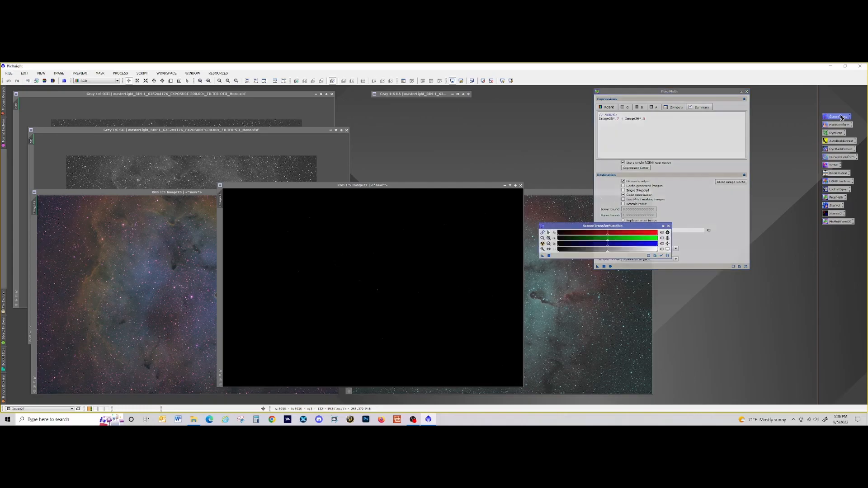
{"action": "left_click", "coordinate": [543, 244]}
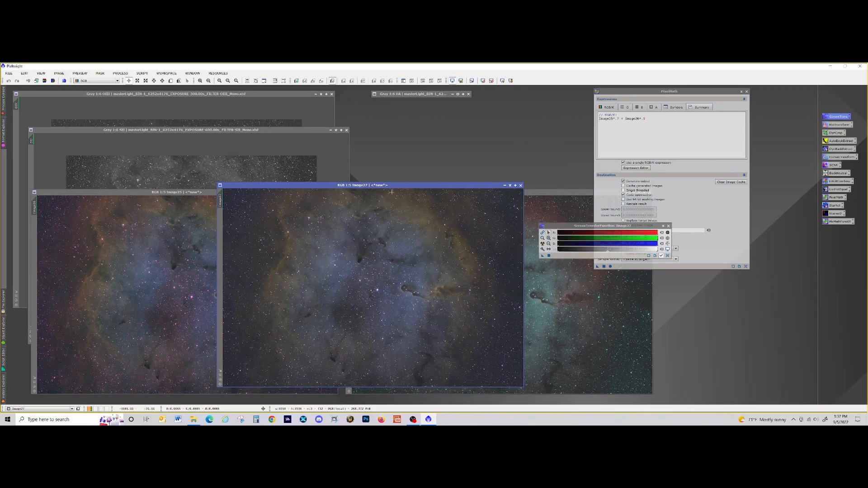
{"action": "left_click_drag", "start_coordinate": [407, 186], "coordinate": [354, 168]}
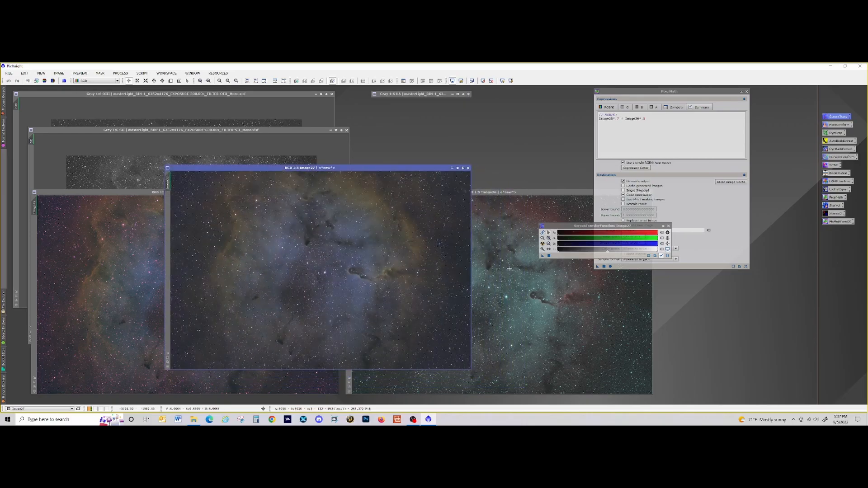
Minimise the source images Image25 and Image26, stack them above the blended image and close PixelMath.
{"action": "left_click", "coordinate": [135, 196]}
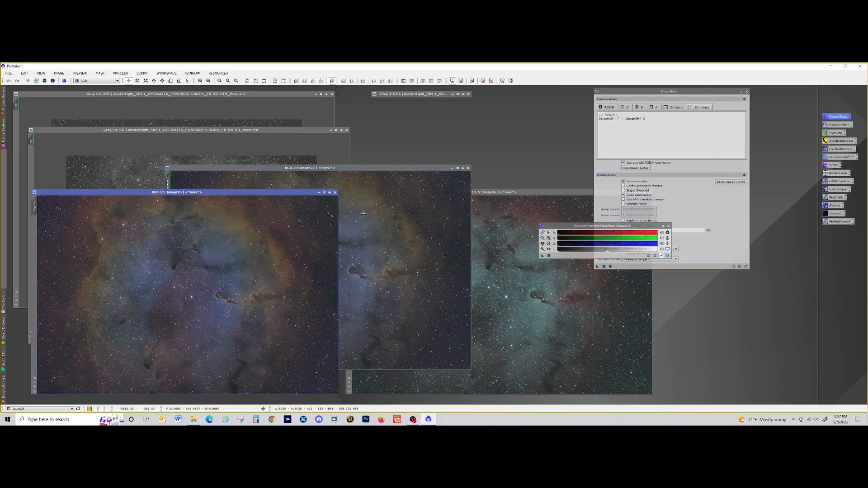
{"action": "left_click", "coordinate": [324, 198]}
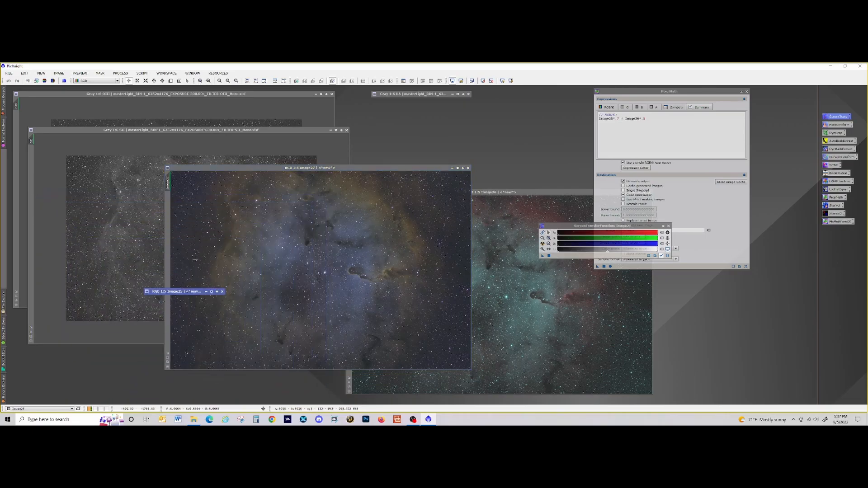
{"action": "left_click_drag", "start_coordinate": [189, 292], "coordinate": [410, 111]}
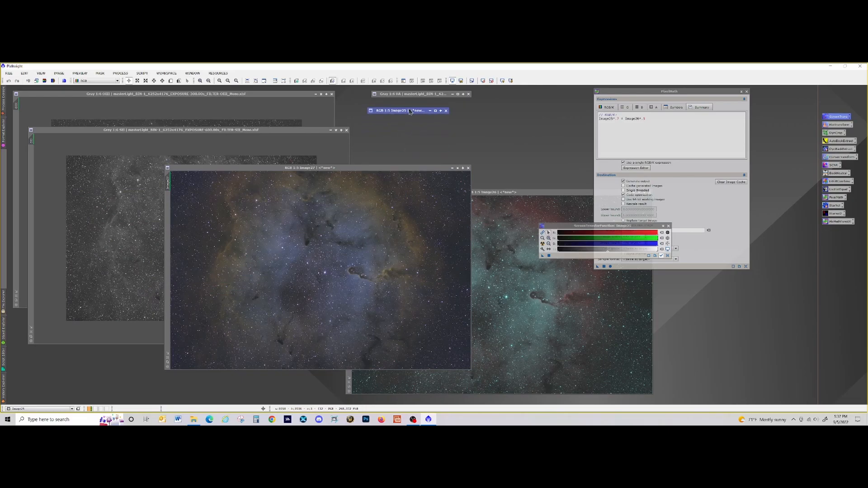
{"action": "left_click_drag", "start_coordinate": [571, 195], "coordinate": [451, 202]}
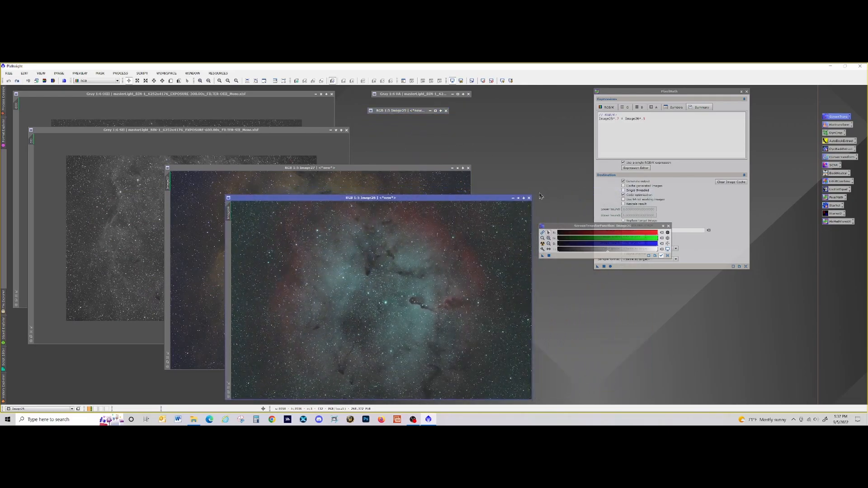
{"action": "left_click", "coordinate": [519, 198]}
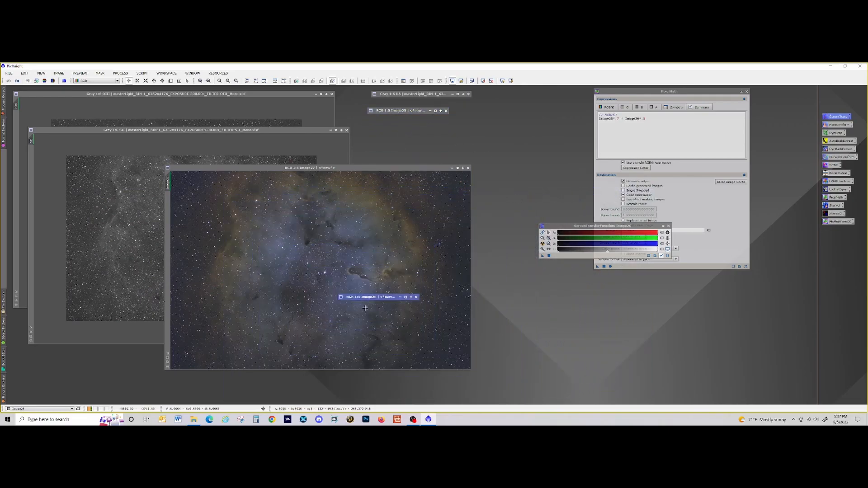
{"action": "left_click_drag", "start_coordinate": [376, 298], "coordinate": [409, 123]}
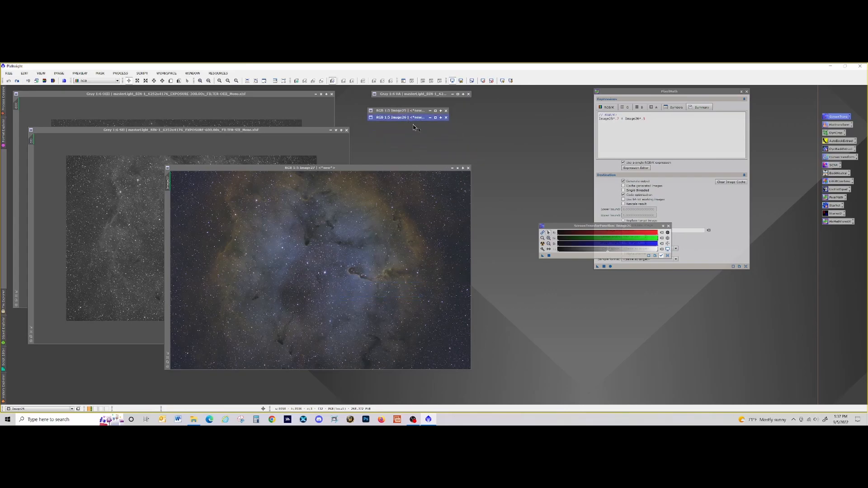
{"action": "left_click", "coordinate": [747, 91]}
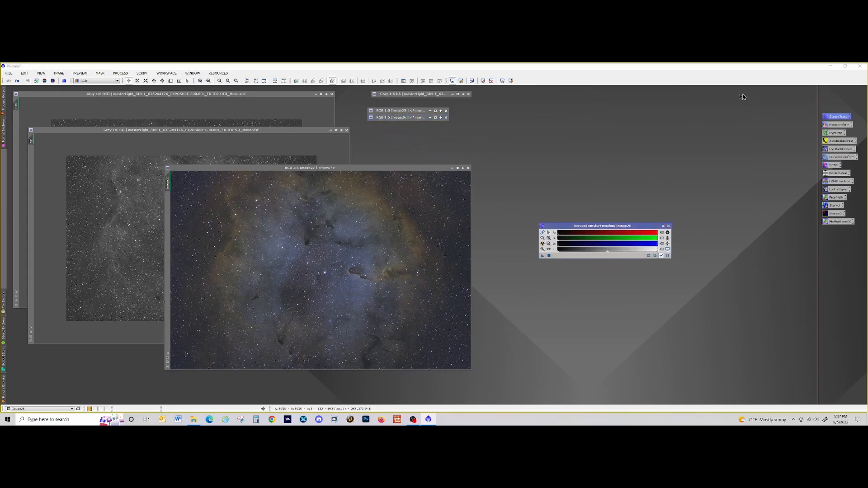
Minimise the SII and OIII images and stack them with the minimised HA image away from the blended image.
{"action": "left_click", "coordinate": [347, 129]}
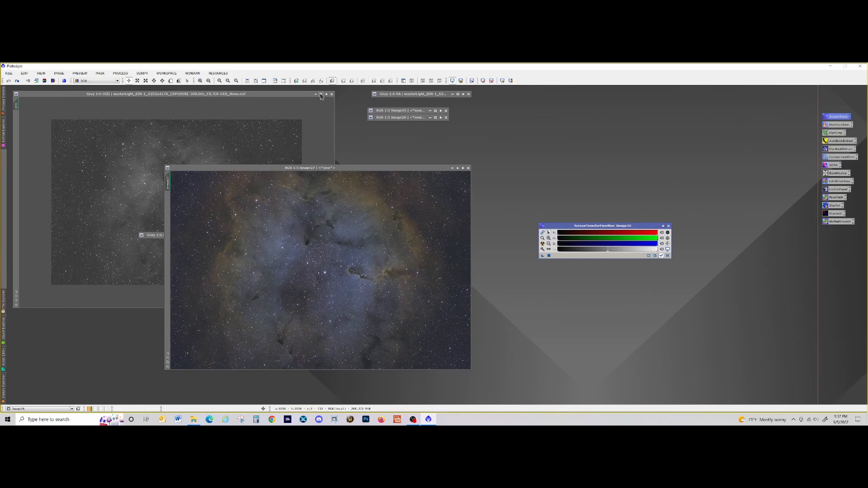
{"action": "left_click", "coordinate": [316, 95]}
{"action": "left_click", "coordinate": [154, 237]}
{"action": "left_click_drag", "start_coordinate": [154, 237], "coordinate": [67, 89]}
{"action": "left_click_drag", "start_coordinate": [136, 200], "coordinate": [69, 97]}
{"action": "left_click_drag", "start_coordinate": [438, 95], "coordinate": [121, 103]}
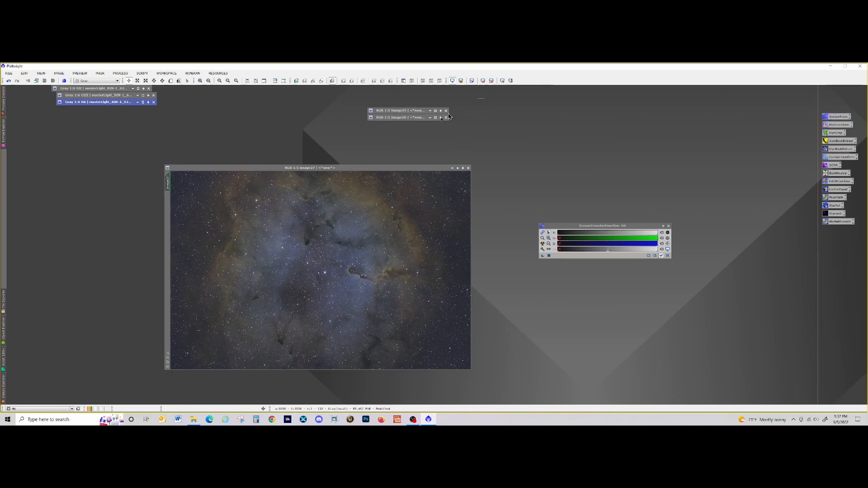
Stack the minimised Image25 and Image26 windows along the workspace's upper edge and move Image27 beneath the minimised HA, OIII and SII windows.
{"action": "left_click_drag", "start_coordinate": [396, 110], "coordinate": [457, 86]}
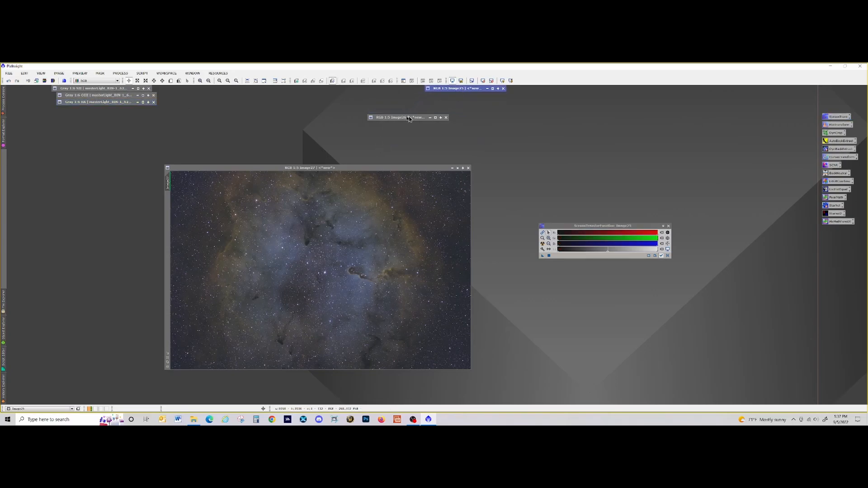
{"action": "left_click_drag", "start_coordinate": [405, 118], "coordinate": [463, 97]}
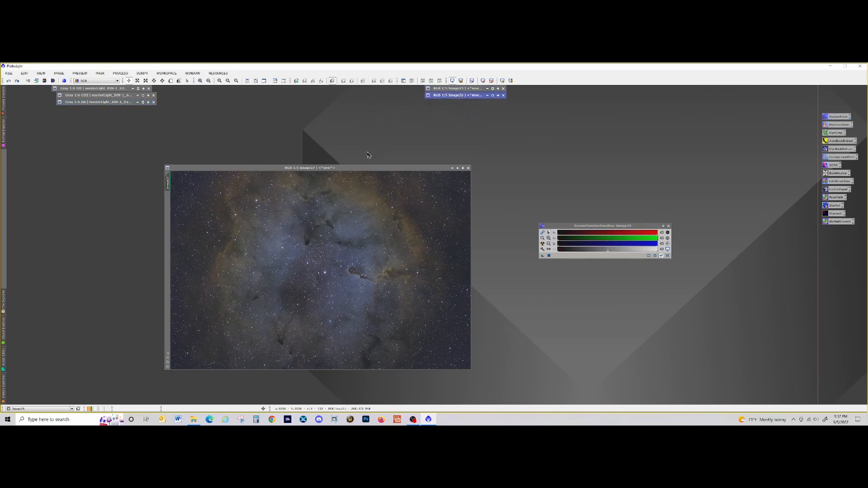
{"action": "left_click_drag", "start_coordinate": [362, 170], "coordinate": [250, 128]}
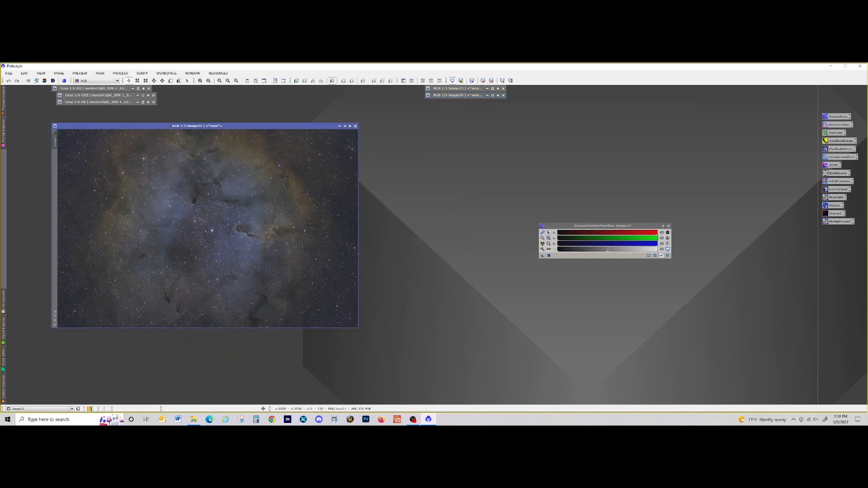
Reset and redo the auto-stretch on Image27, and open HistogramTransformation between the image and ScreenTransferFunction.
{"action": "left_click", "coordinate": [668, 256]}
{"action": "left_click", "coordinate": [543, 244]}
{"action": "left_click_drag", "start_coordinate": [588, 227], "coordinate": [575, 104]}
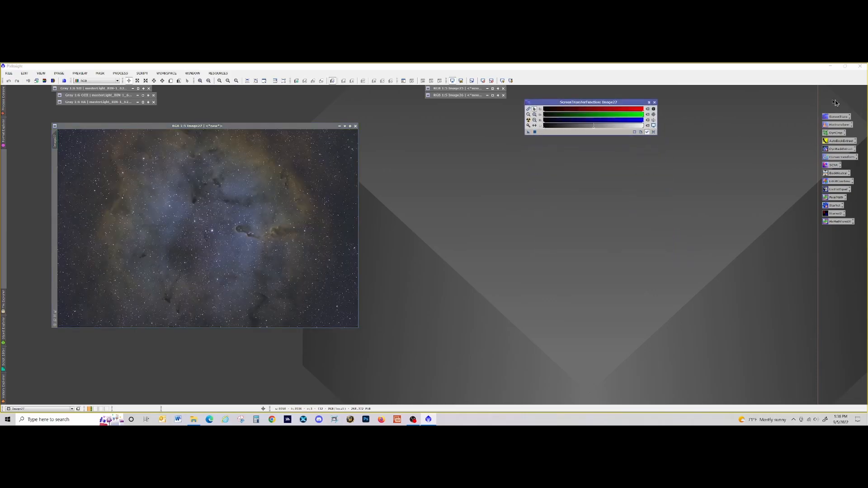
{"action": "double_click", "coordinate": [834, 126]}
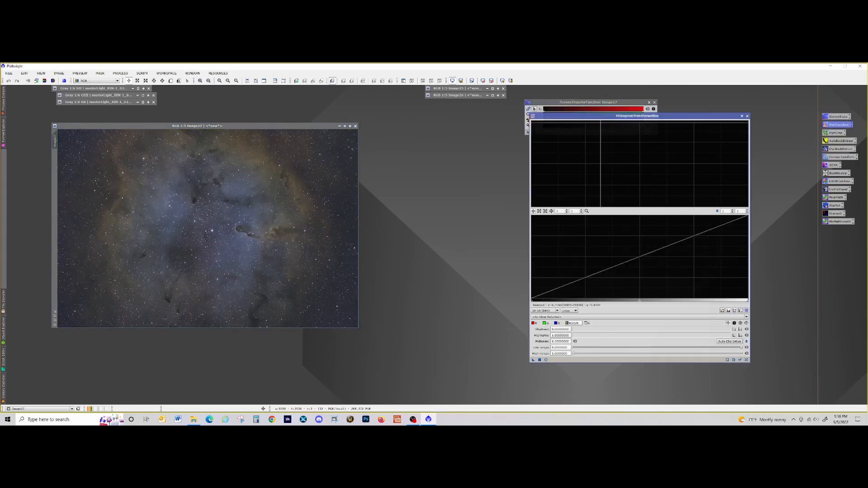
{"action": "left_click_drag", "start_coordinate": [588, 109], "coordinate": [452, 130]}
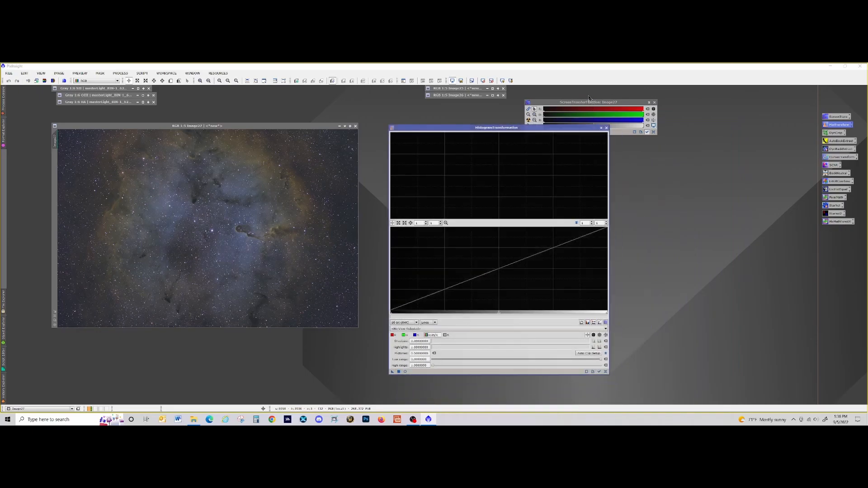
{"action": "left_click", "coordinate": [646, 117]}
{"action": "left_click_drag", "start_coordinate": [625, 102], "coordinate": [736, 184]}
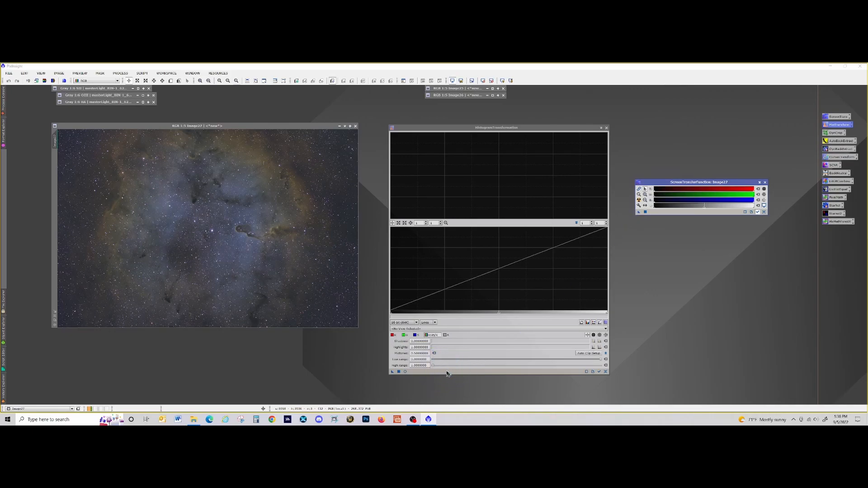
Apply the stretch permanently to Image27 with HistogramTransformation, reset its screen stretch, and close both process windows.
{"action": "left_click", "coordinate": [399, 372]}
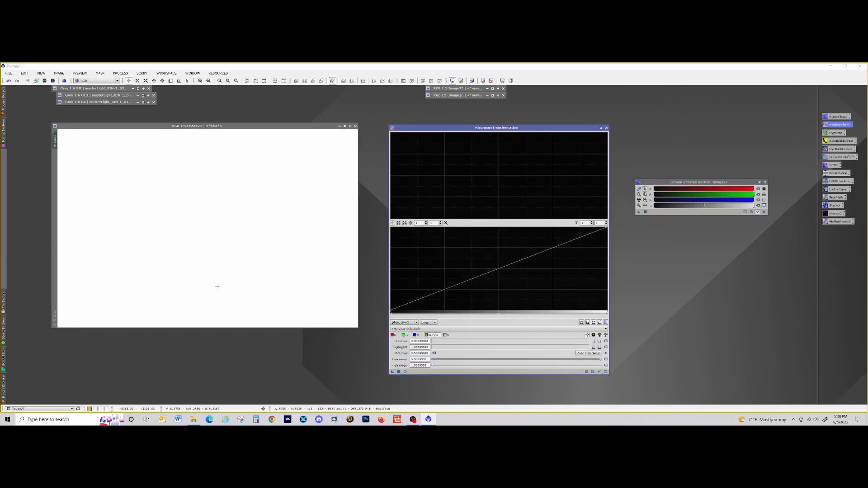
{"action": "left_click", "coordinate": [764, 212]}
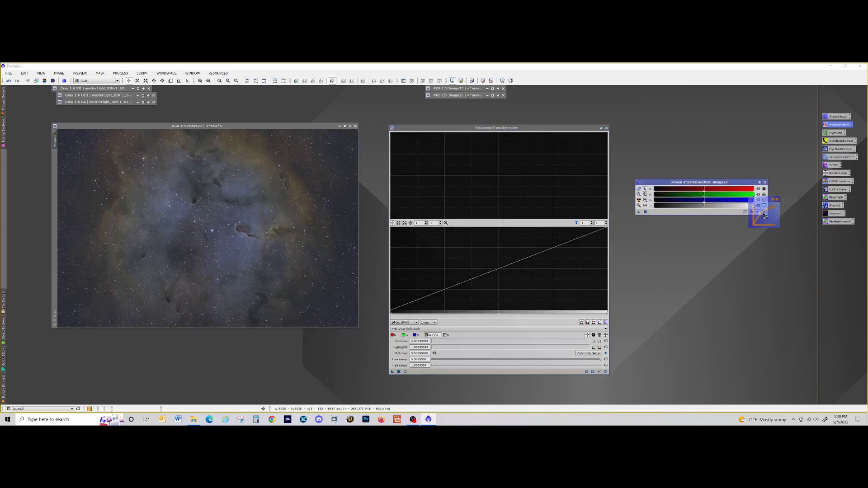
{"action": "left_click", "coordinate": [765, 183]}
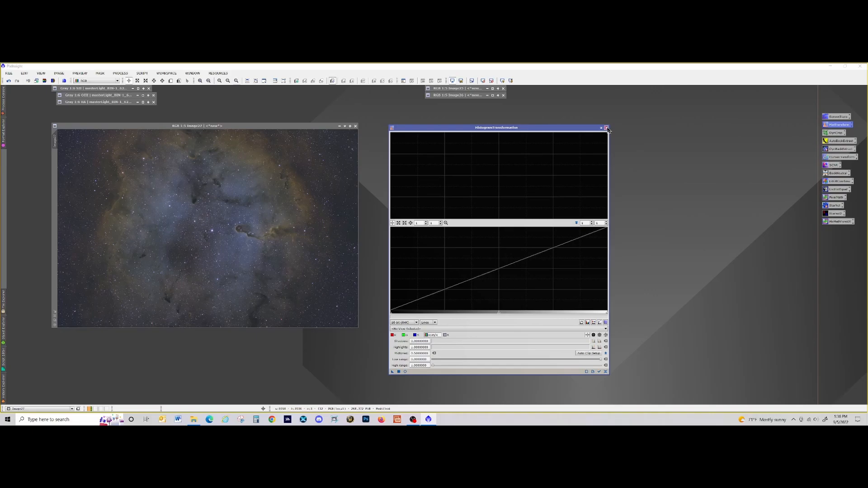
{"action": "left_click", "coordinate": [606, 128]}
{"action": "left_click_drag", "start_coordinate": [282, 127], "coordinate": [343, 139]}
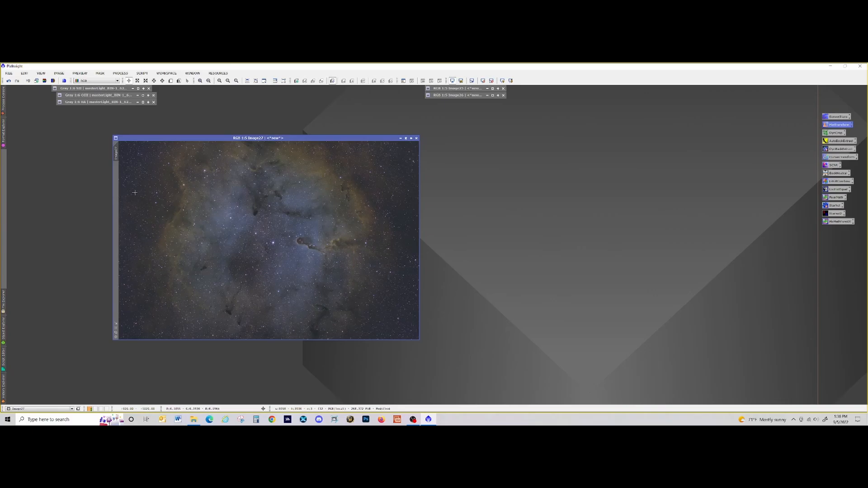
Separate the stars from Image27 with StarNet2, creating a star mask, and shift the mask and process windows aside.
{"action": "scroll", "coordinate": [351, 179], "scroll_direction": "up", "scroll_amount": 8}
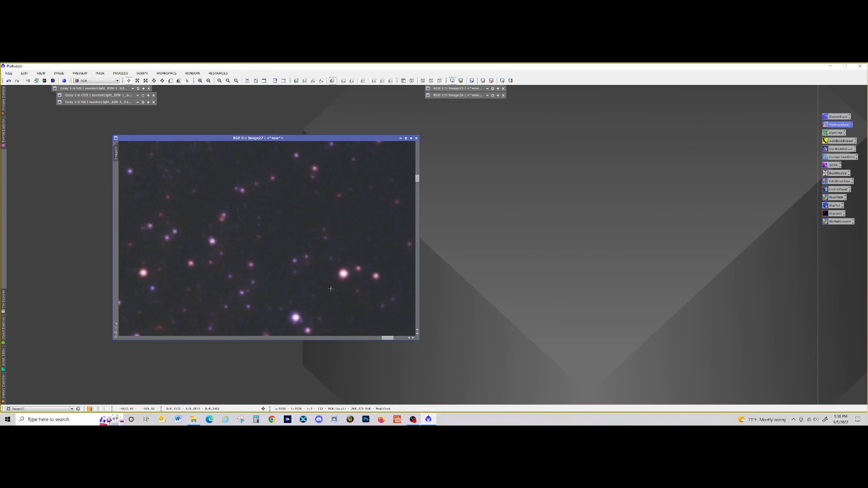
{"action": "scroll", "coordinate": [202, 296], "scroll_direction": "down", "scroll_amount": 6}
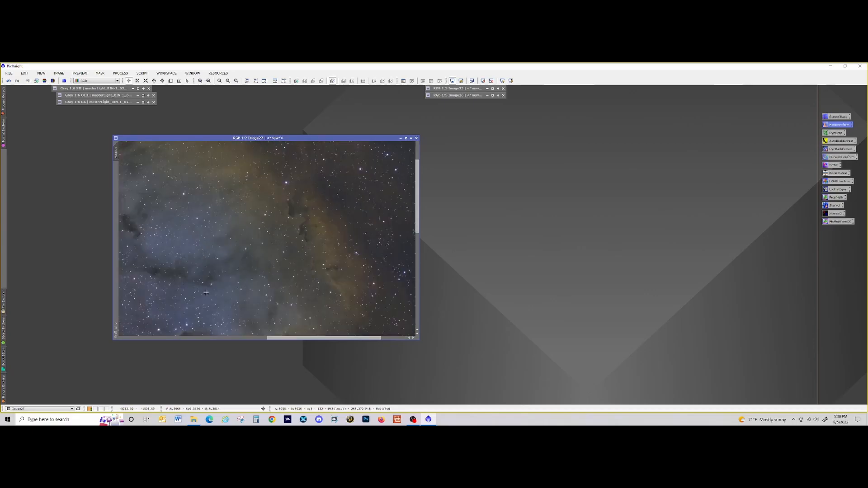
{"action": "scroll", "coordinate": [206, 293], "scroll_direction": "down", "scroll_amount": 1}
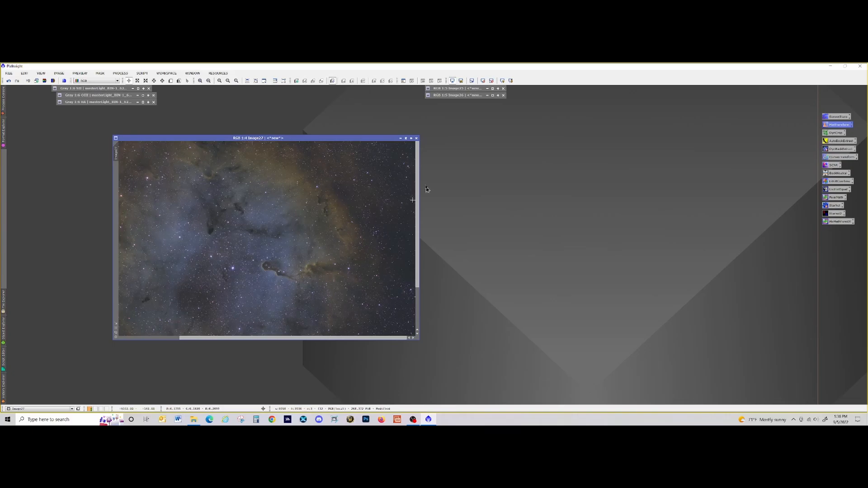
{"action": "scroll", "coordinate": [317, 245], "scroll_direction": "down", "scroll_amount": 2}
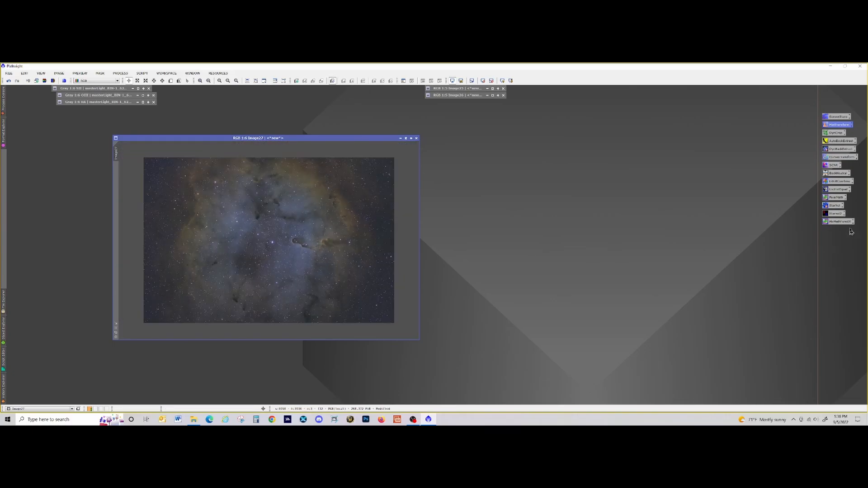
{"action": "double_click", "coordinate": [834, 213]}
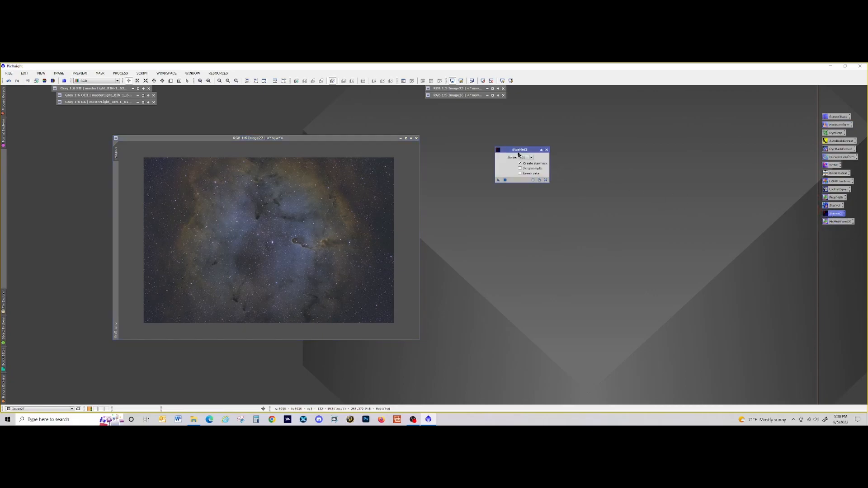
{"action": "left_click_drag", "start_coordinate": [520, 150], "coordinate": [463, 179]}
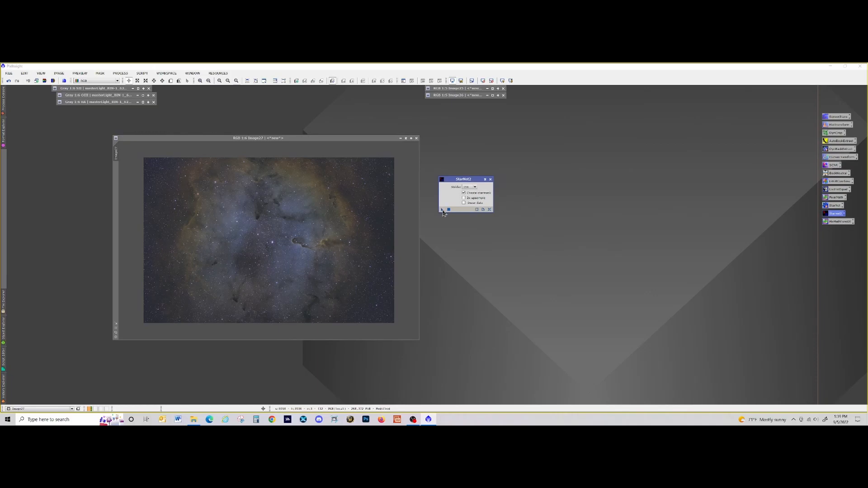
{"action": "left_click_drag", "start_coordinate": [442, 212], "coordinate": [287, 240]}
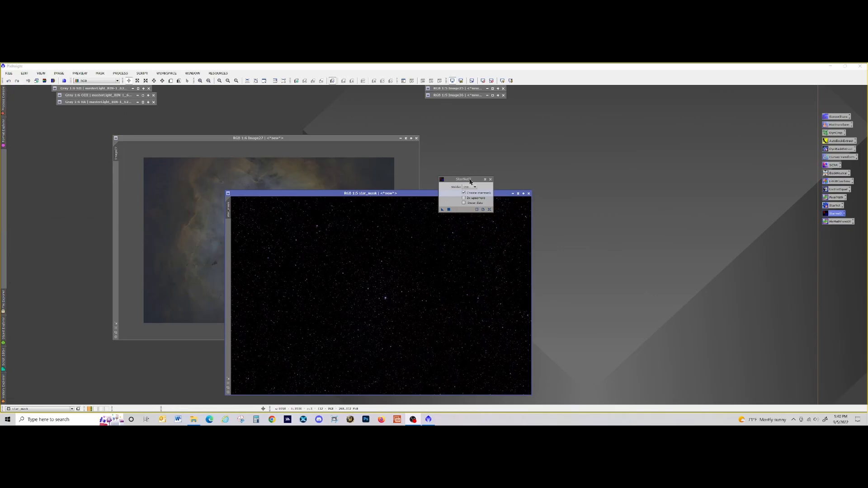
{"action": "left_click_drag", "start_coordinate": [474, 181], "coordinate": [535, 127]}
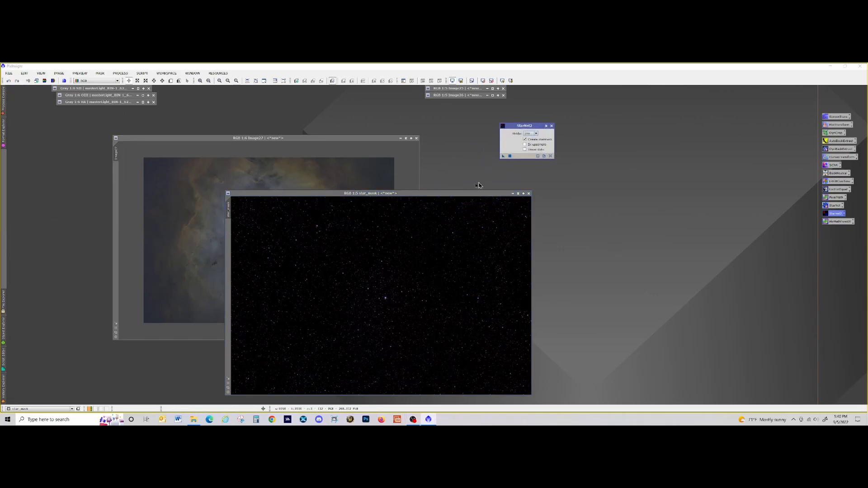
{"action": "left_click_drag", "start_coordinate": [461, 195], "coordinate": [551, 166]}
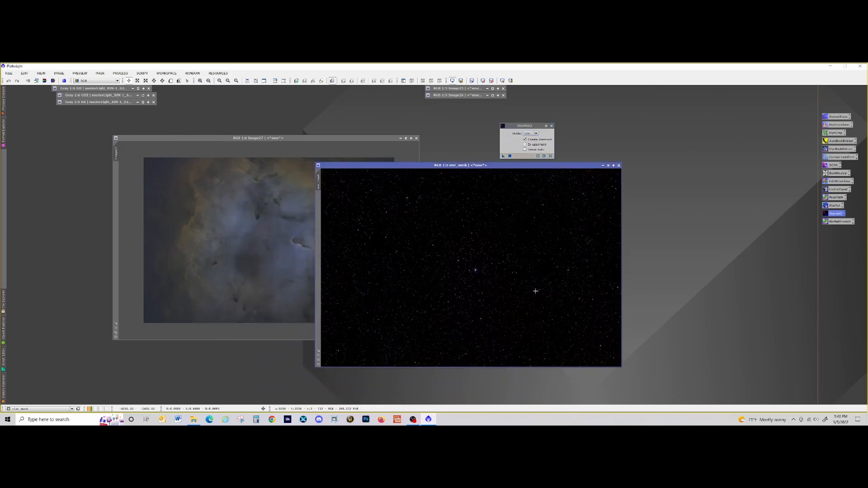
Remove the magenta cast from the star mask by inverting it, applying SCNR to green with average neutral protection, and inverting it back.
{"action": "scroll", "coordinate": [471, 275], "scroll_direction": "up", "scroll_amount": 7}
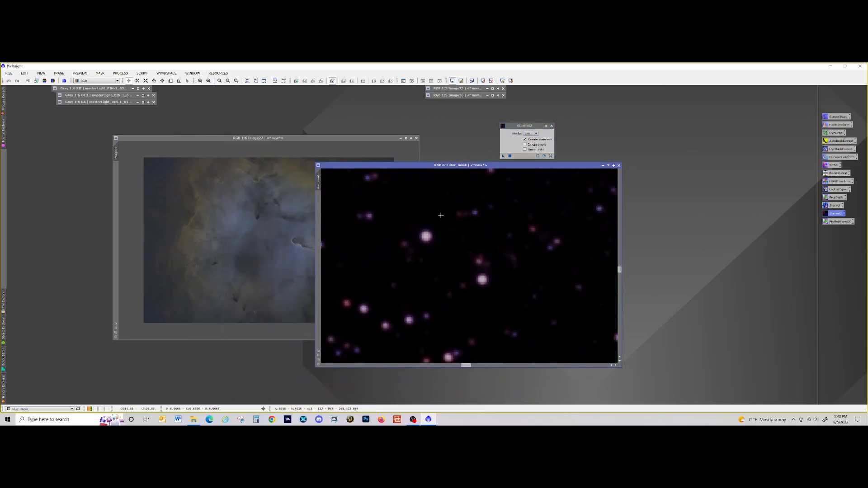
{"action": "scroll", "coordinate": [386, 239], "scroll_direction": "down", "scroll_amount": 5}
{"action": "scroll", "coordinate": [413, 215], "scroll_direction": "up", "scroll_amount": 4}
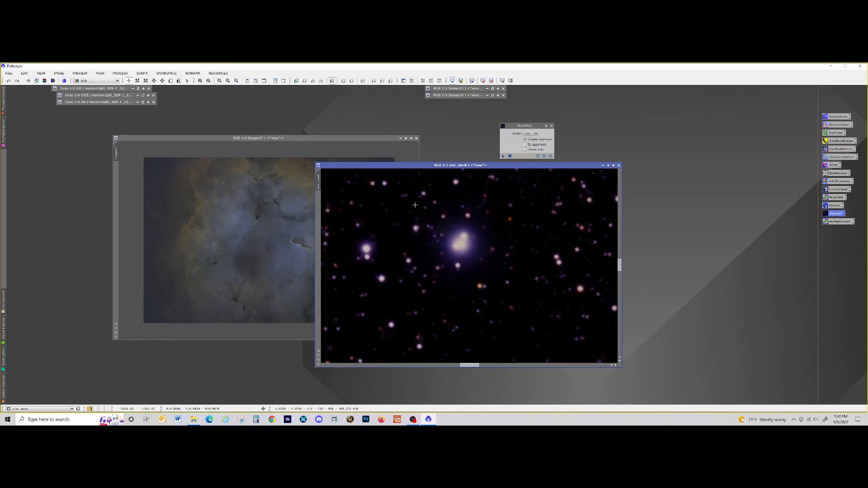
{"action": "key", "text": "ctrl+i"}
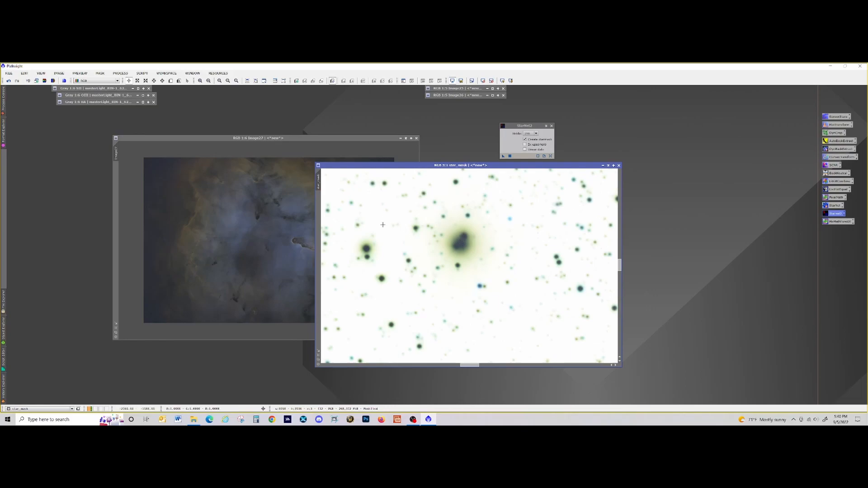
{"action": "double_click", "coordinate": [833, 166]}
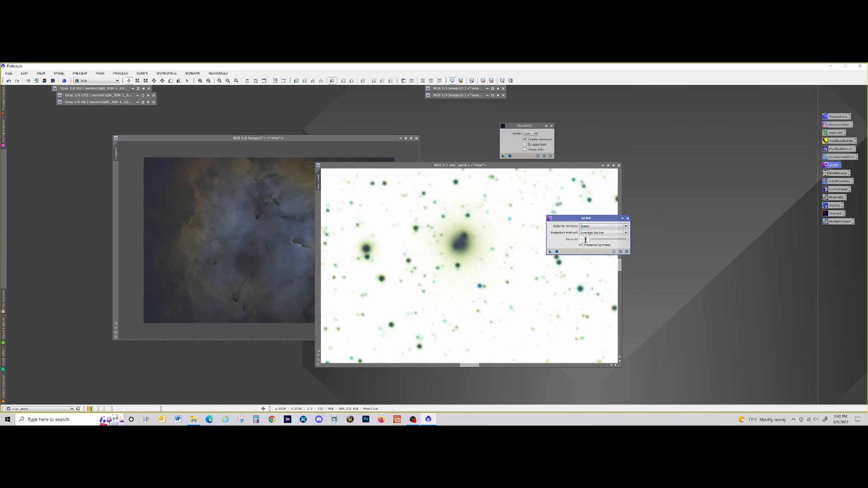
{"action": "left_click_drag", "start_coordinate": [550, 252], "coordinate": [466, 277]}
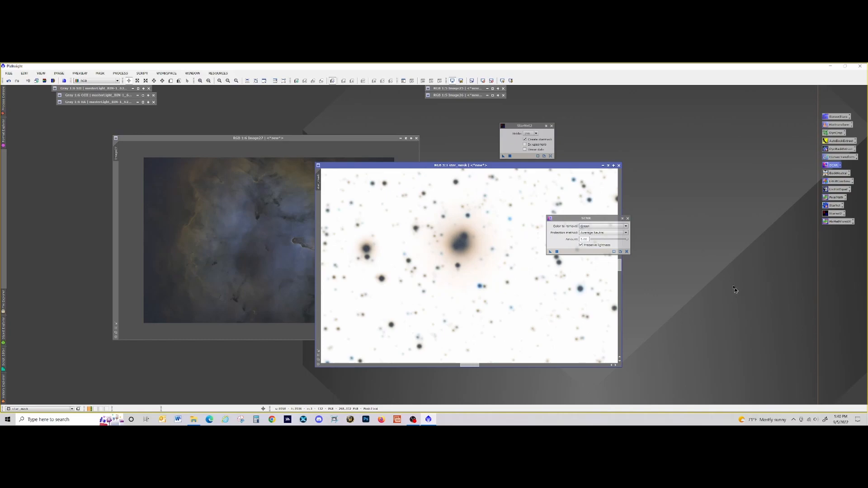
{"action": "left_click", "coordinate": [628, 219]}
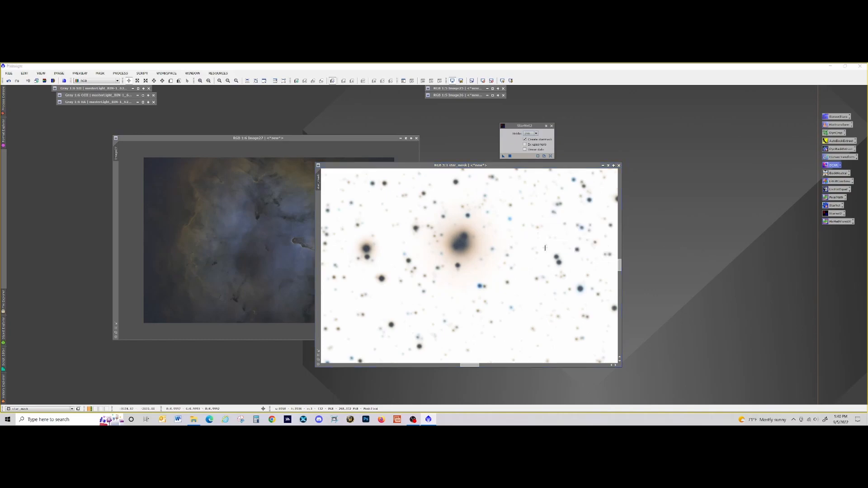
{"action": "left_click", "coordinate": [429, 224]}
{"action": "key", "text": "ctrl+i"}
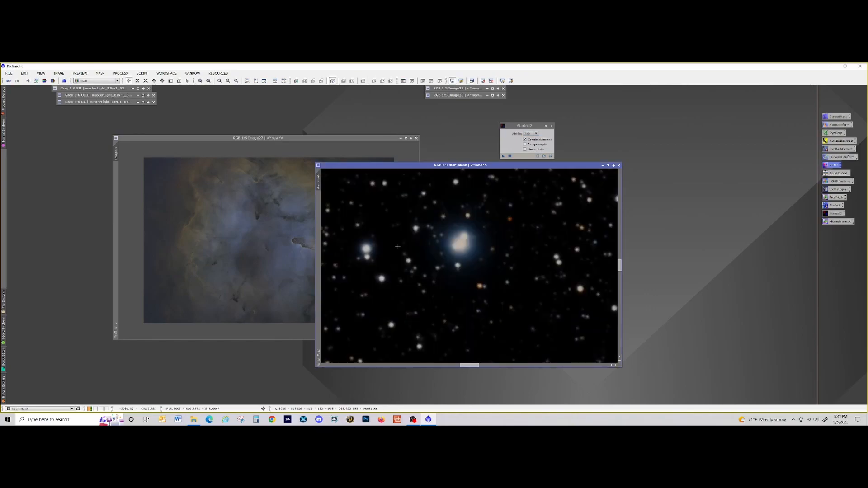
Examine the star colours across the corrected star mask, both close up and at full-field scale.
{"action": "scroll", "coordinate": [524, 241], "scroll_direction": "up", "scroll_amount": 1}
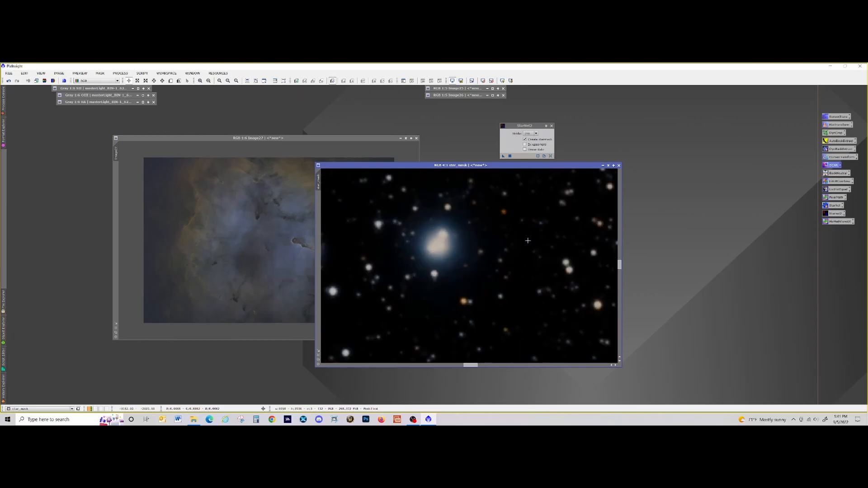
{"action": "scroll", "coordinate": [528, 241], "scroll_direction": "down", "scroll_amount": 4}
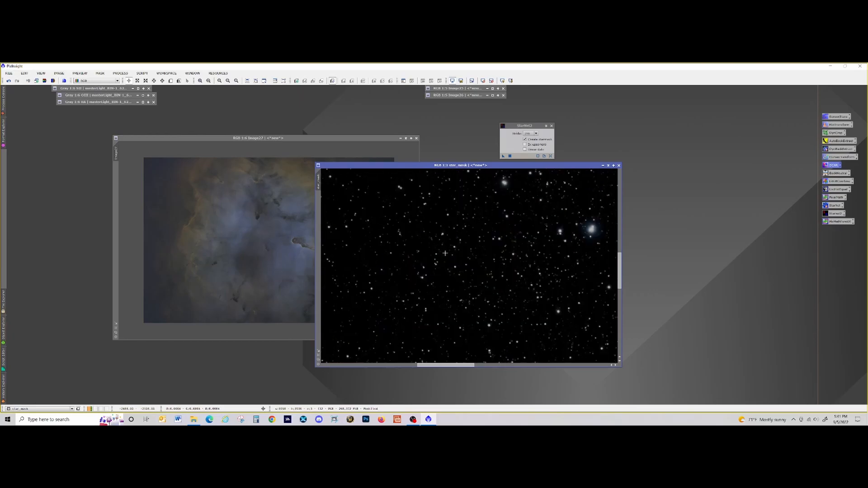
{"action": "scroll", "coordinate": [460, 253], "scroll_direction": "up", "scroll_amount": 5}
{"action": "scroll", "coordinate": [488, 254], "scroll_direction": "down", "scroll_amount": 3}
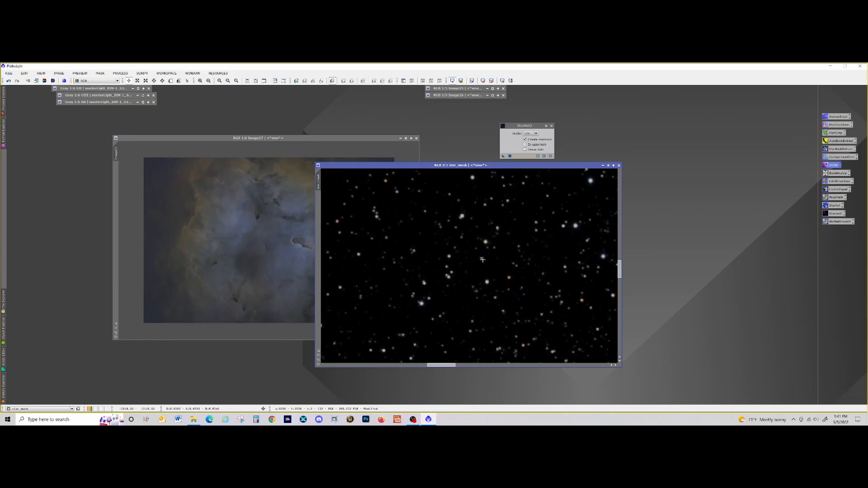
{"action": "scroll", "coordinate": [559, 336], "scroll_direction": "up", "scroll_amount": 2}
{"action": "scroll", "coordinate": [432, 301], "scroll_direction": "down", "scroll_amount": 2}
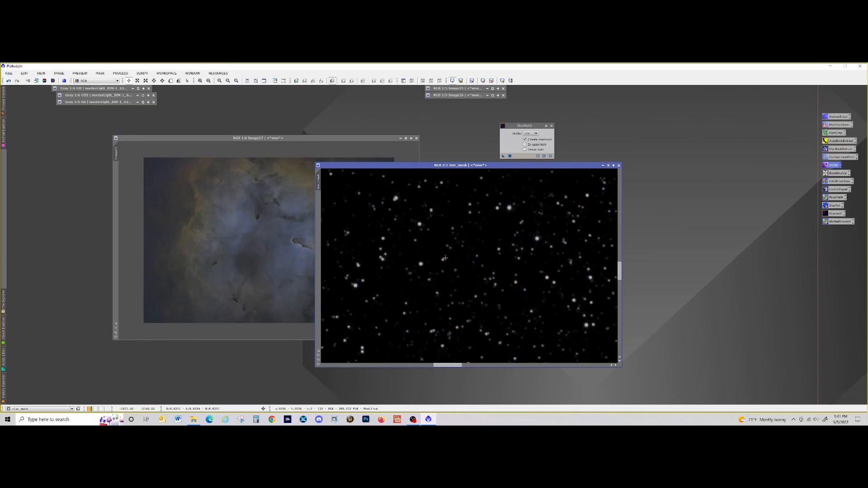
{"action": "scroll", "coordinate": [453, 267], "scroll_direction": "down", "scroll_amount": 3}
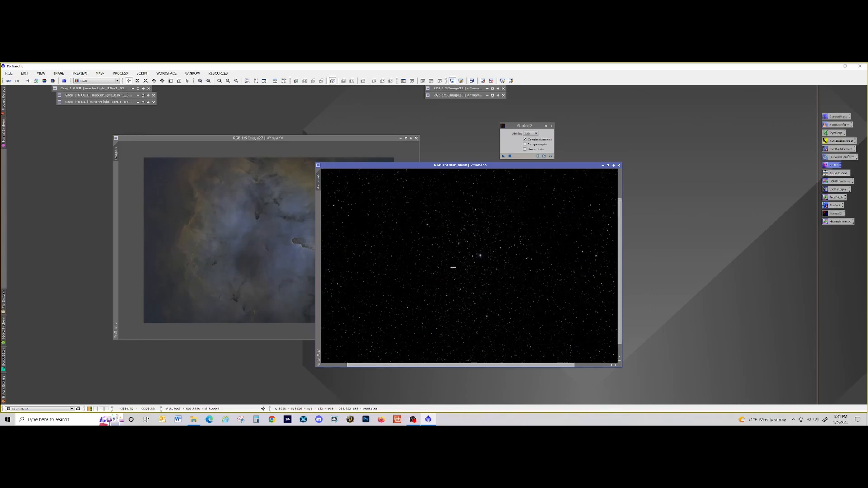
{"action": "scroll", "coordinate": [454, 267], "scroll_direction": "down", "scroll_amount": 1}
{"action": "scroll", "coordinate": [523, 238], "scroll_direction": "up", "scroll_amount": 2}
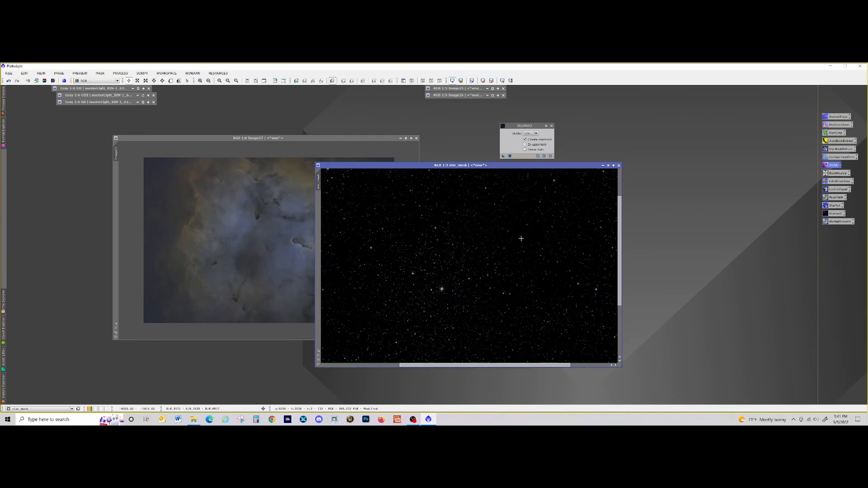
Minimise the star mask, park it at the workspace's upper edge away from Image27, and close StarNet2.
{"action": "left_click", "coordinate": [608, 166]}
{"action": "left_click_drag", "start_coordinate": [463, 265], "coordinate": [711, 90]}
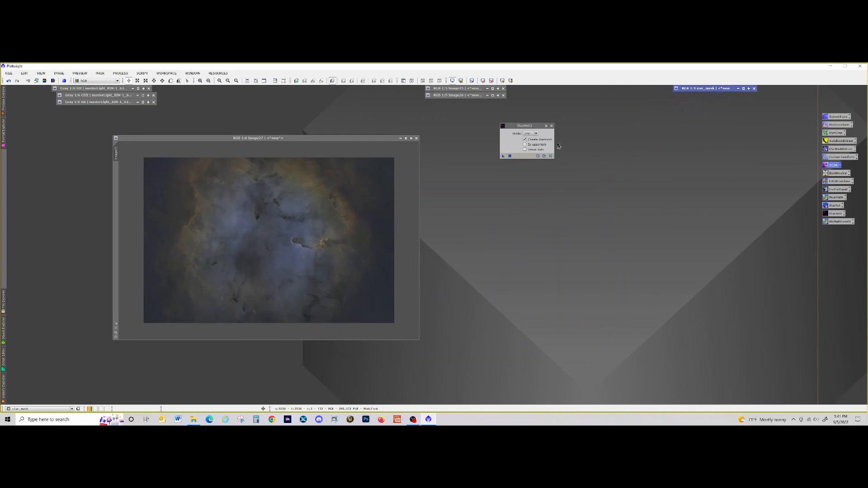
{"action": "left_click", "coordinate": [551, 126]}
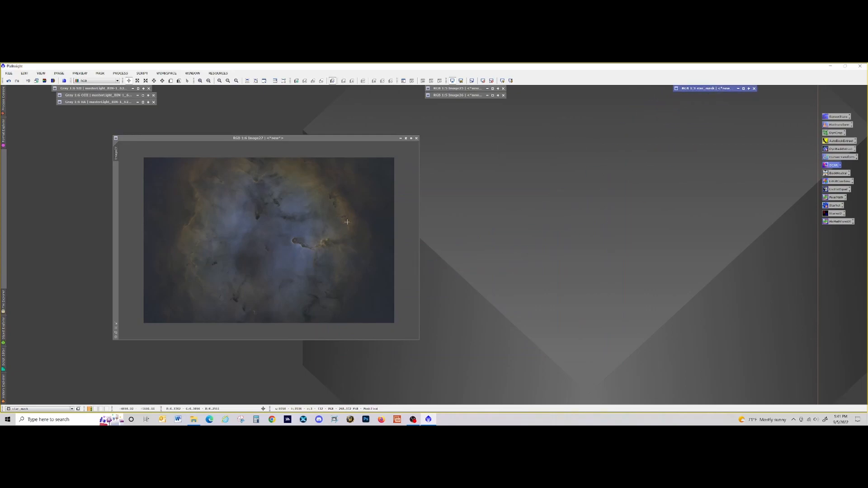
Examine the starless Image27 around the dark pillar and its bright rim, both close up and at full-field scale.
{"action": "left_click_drag", "start_coordinate": [319, 138], "coordinate": [429, 141]}
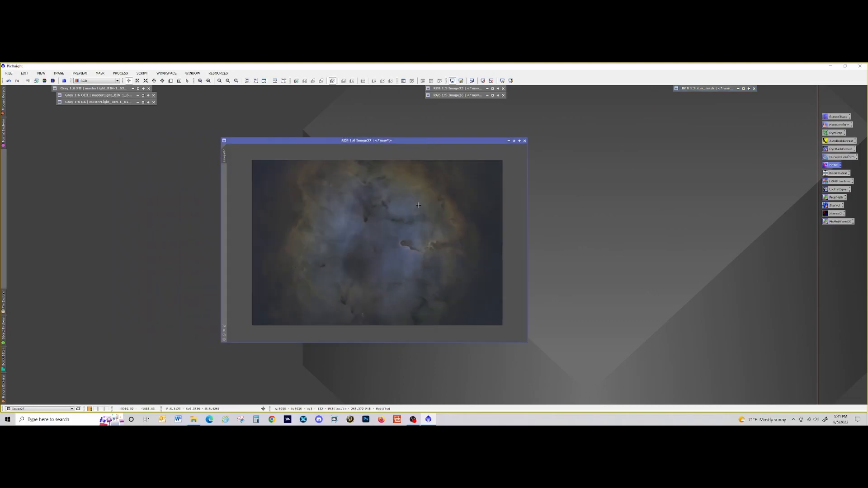
{"action": "scroll", "coordinate": [428, 249], "scroll_direction": "up", "scroll_amount": 3}
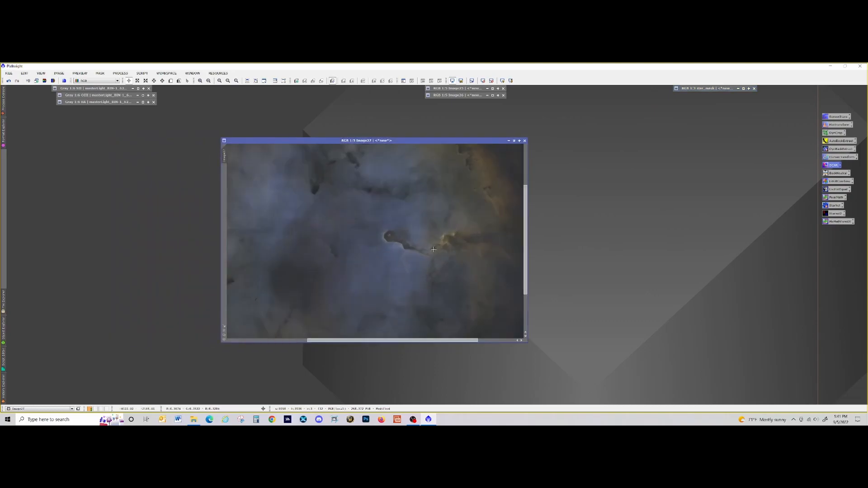
{"action": "scroll", "coordinate": [438, 232], "scroll_direction": "up", "scroll_amount": 3}
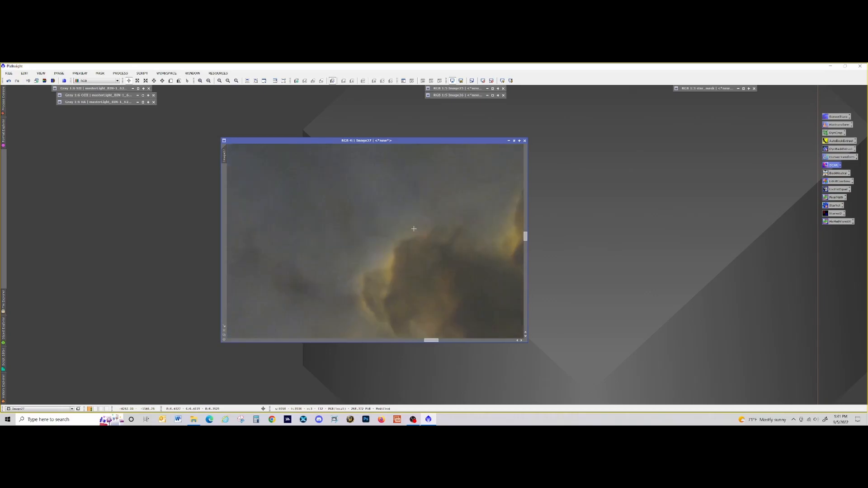
{"action": "scroll", "coordinate": [413, 232], "scroll_direction": "down", "scroll_amount": 3}
{"action": "scroll", "coordinate": [353, 300], "scroll_direction": "up", "scroll_amount": 2}
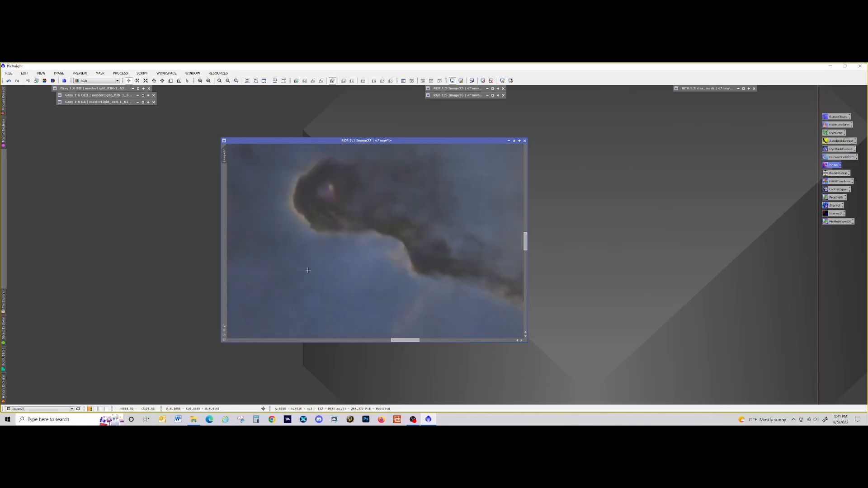
{"action": "scroll", "coordinate": [364, 247], "scroll_direction": "up", "scroll_amount": 1}
{"action": "scroll", "coordinate": [374, 253], "scroll_direction": "down", "scroll_amount": 6}
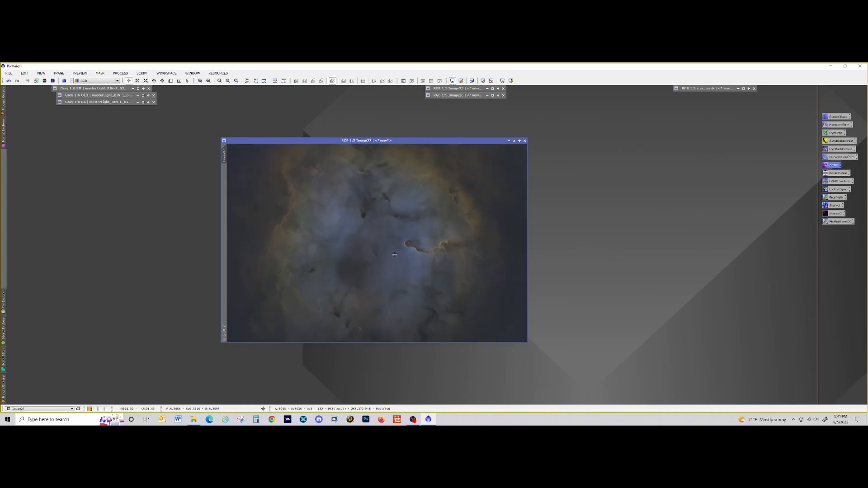
{"action": "left_click_drag", "start_coordinate": [510, 143], "coordinate": [437, 150]}
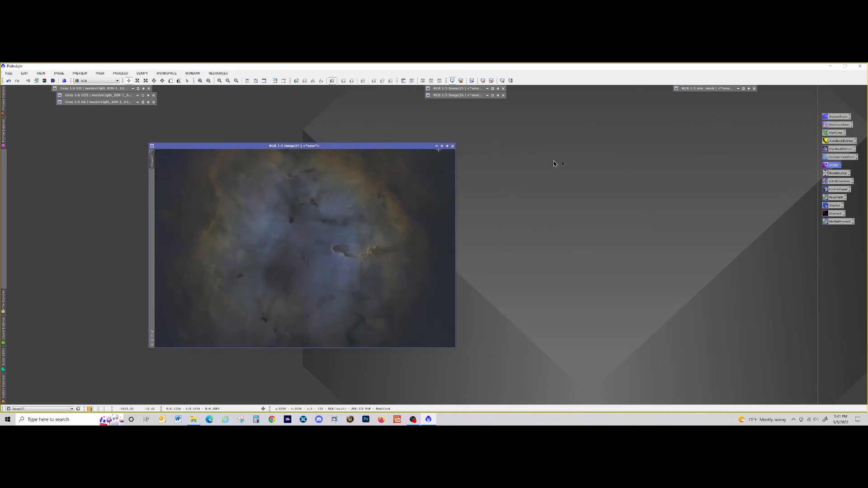
Open CurvesTransformation with a real-time preview of Image27 and raise the RGB/K curve's highlights, input about 0.75 to output about 0.88.
{"action": "double_click", "coordinate": [831, 159]}
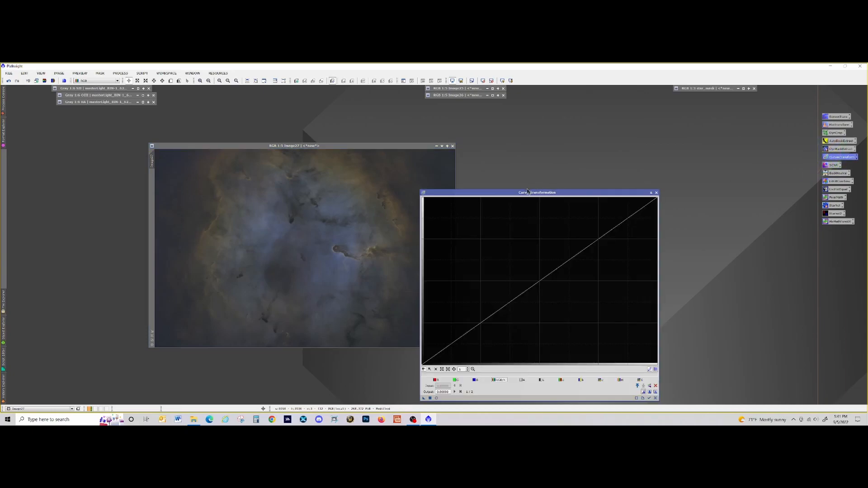
{"action": "left_click_drag", "start_coordinate": [566, 197], "coordinate": [615, 145]}
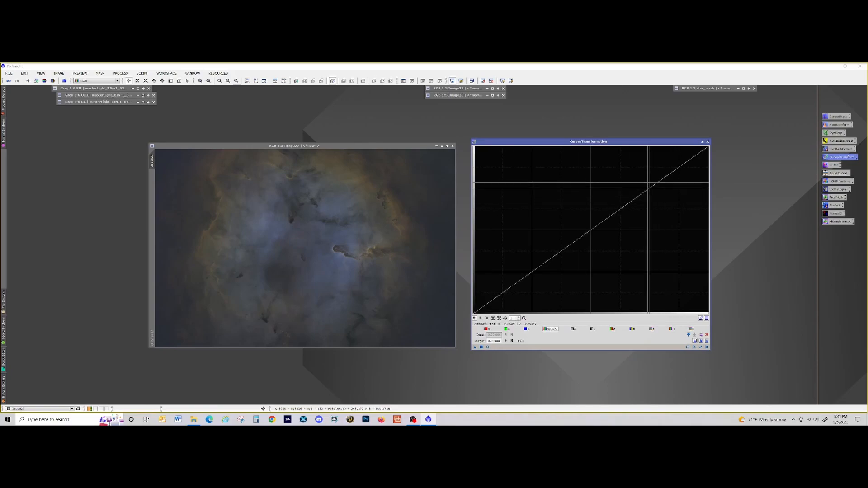
{"action": "left_click", "coordinate": [649, 188]}
{"action": "left_click_drag", "start_coordinate": [650, 187], "coordinate": [650, 180]}
{"action": "left_click", "coordinate": [488, 348]}
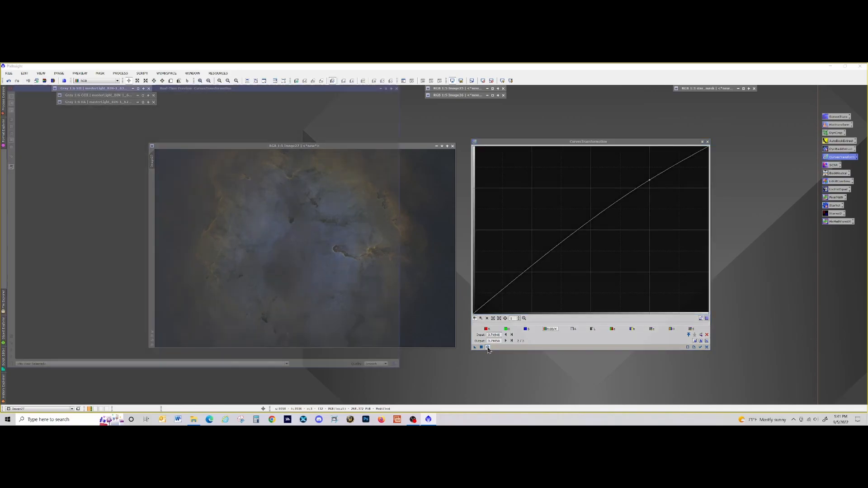
{"action": "left_click_drag", "start_coordinate": [650, 180], "coordinate": [650, 166]}
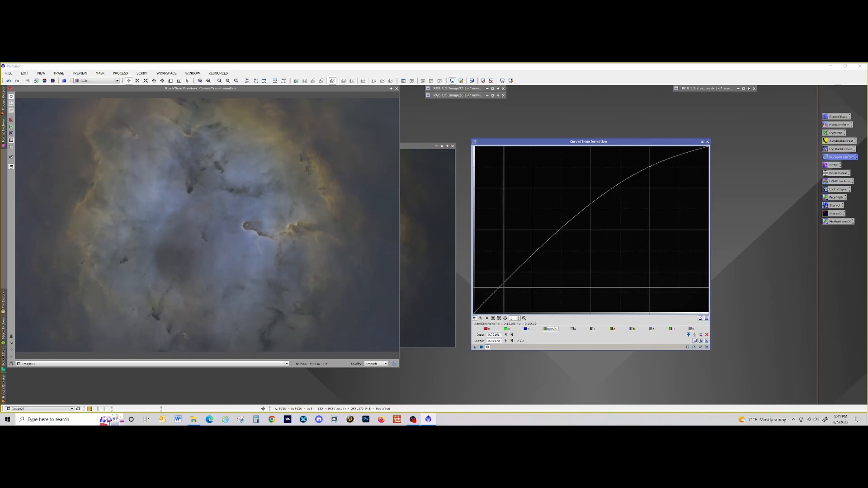
Lower the RGB/K curve's shadows, input about 0.13 to output about 0.10, apply the S-curve to Image27 twice and reset it.
{"action": "left_click", "coordinate": [503, 286]}
{"action": "left_click_drag", "start_coordinate": [503, 286], "coordinate": [503, 297]}
{"action": "left_click", "coordinate": [481, 347]}
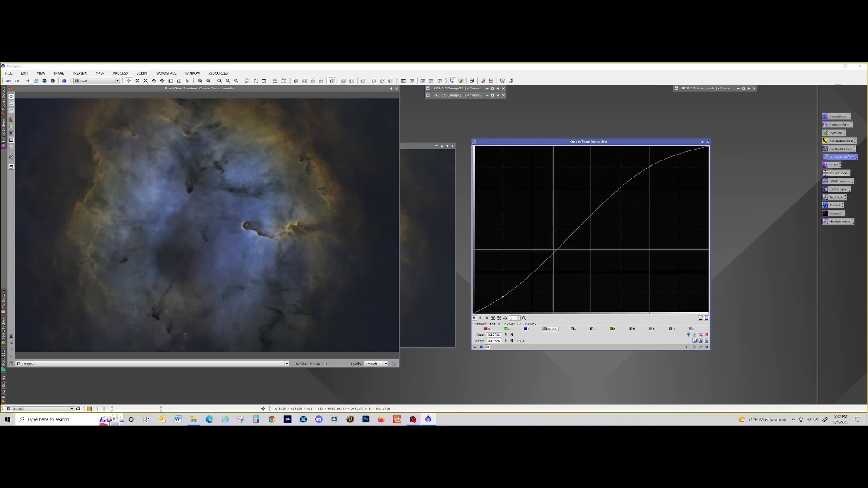
{"action": "left_click", "coordinate": [482, 348]}
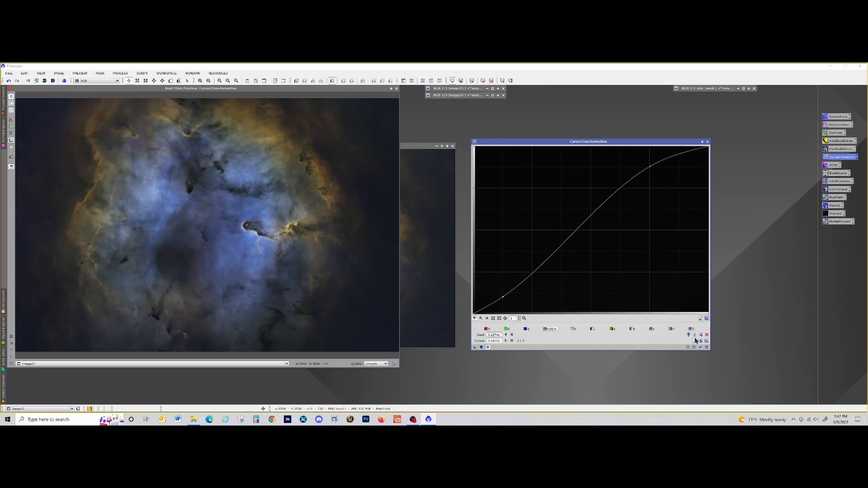
{"action": "left_click", "coordinate": [707, 348]}
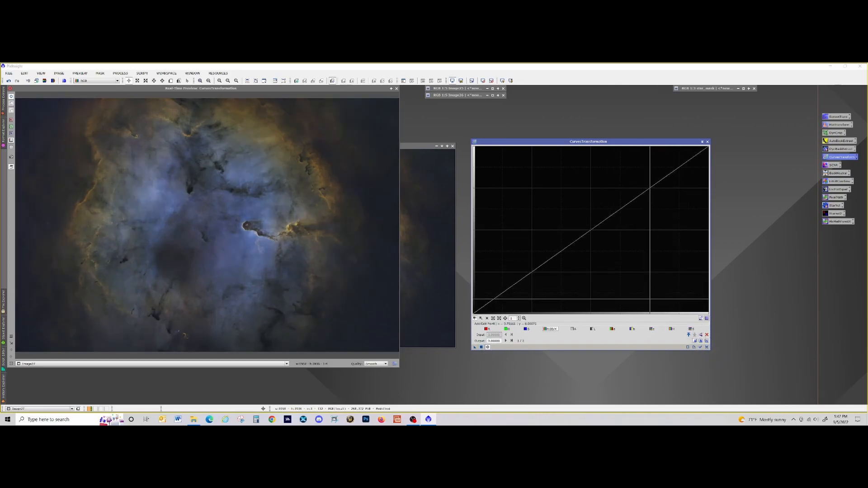
Boost Image27's saturation by raising the saturation curve from input about 0.63 to output about 0.74, apply it and reset the curve.
{"action": "left_click", "coordinate": [652, 329]}
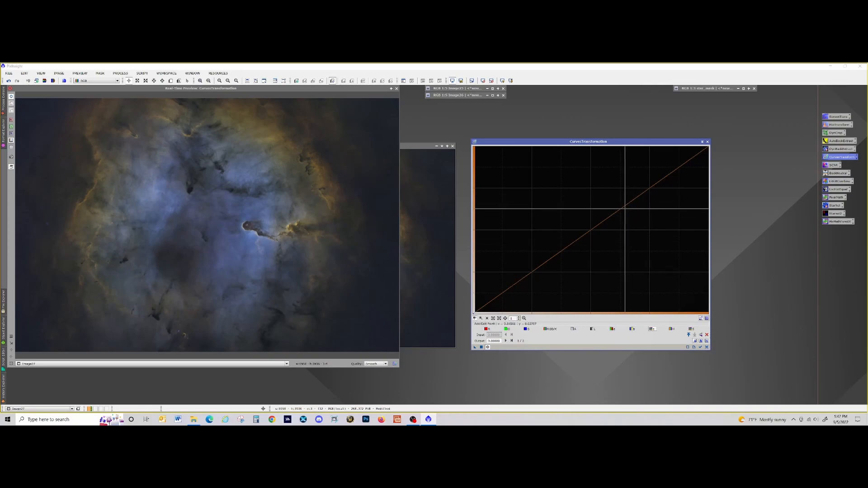
{"action": "left_click", "coordinate": [622, 208]}
{"action": "left_click_drag", "start_coordinate": [620, 209], "coordinate": [622, 189]}
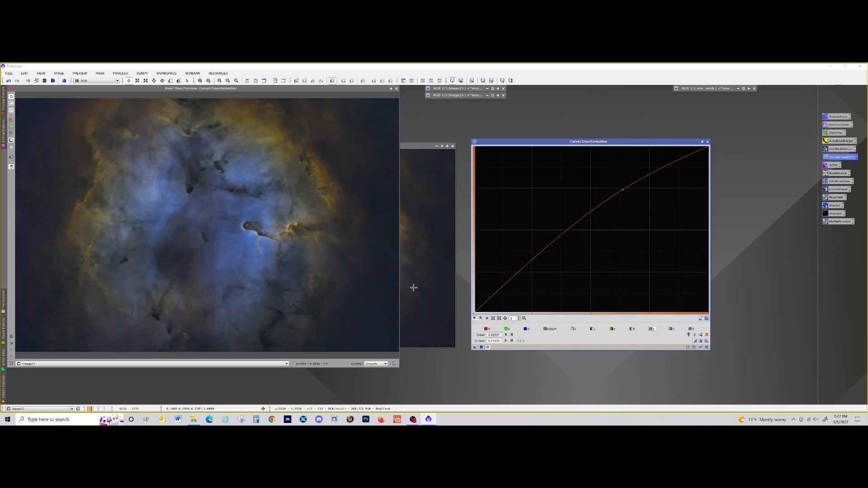
{"action": "left_click", "coordinate": [482, 348]}
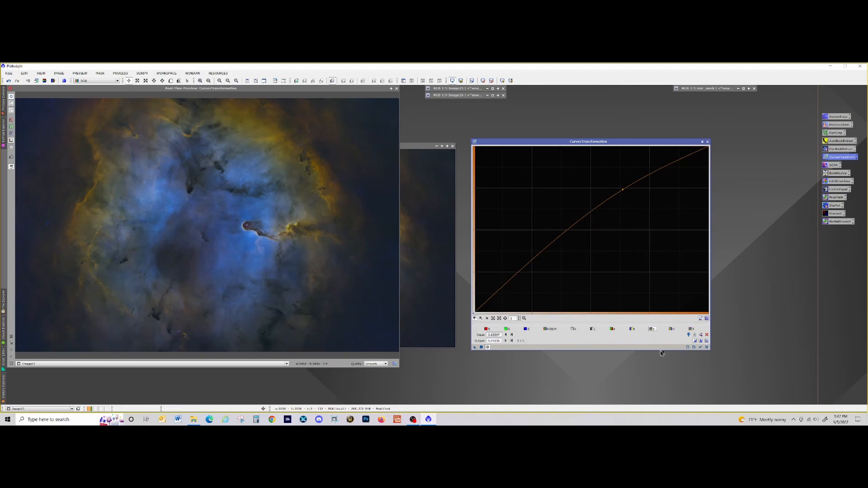
{"action": "left_click", "coordinate": [707, 348]}
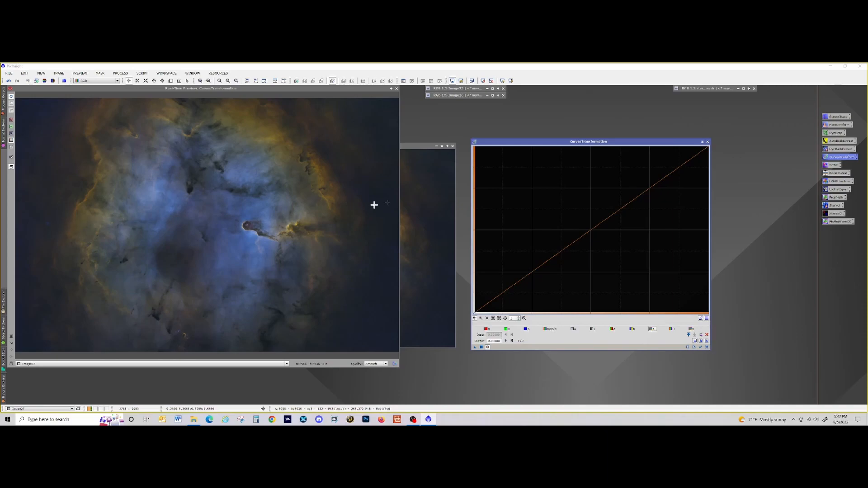
Close CurvesTransformation and the real-time preview, enlarge Image27's window and inspect the nebula's central pillar.
{"action": "left_click", "coordinate": [708, 142]}
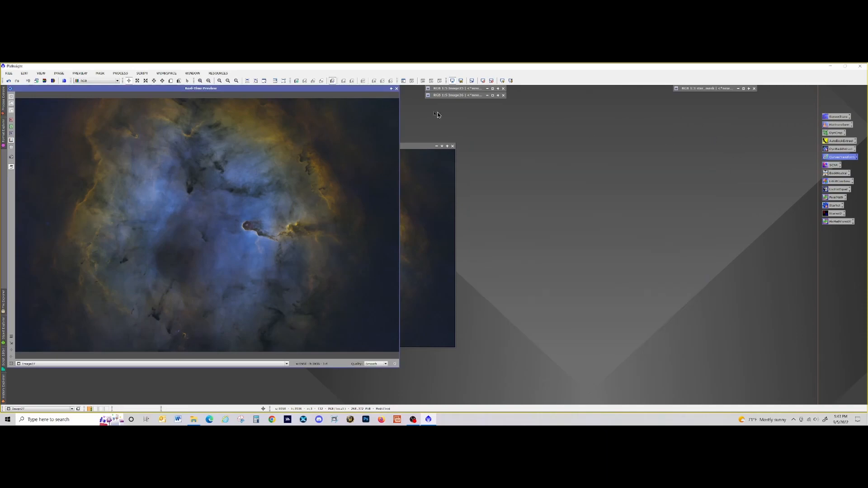
{"action": "left_click", "coordinate": [391, 89]}
{"action": "left_click_drag", "start_coordinate": [356, 148], "coordinate": [312, 141]}
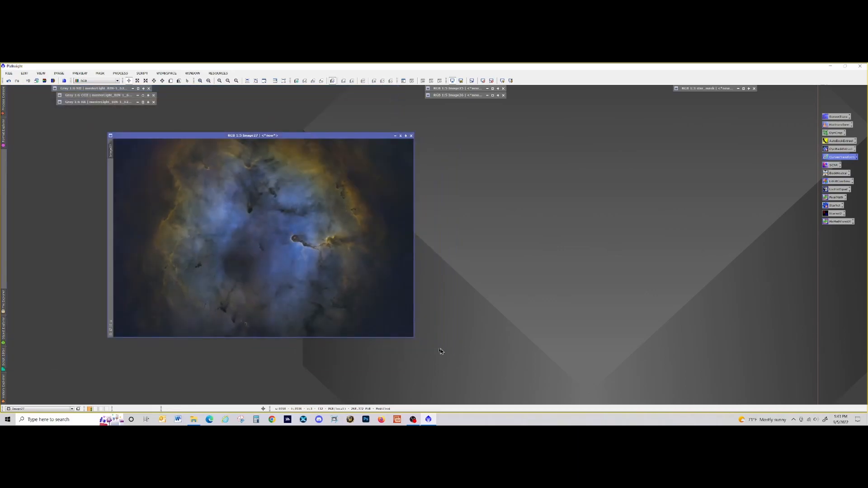
{"action": "left_click_drag", "start_coordinate": [414, 337], "coordinate": [474, 390]}
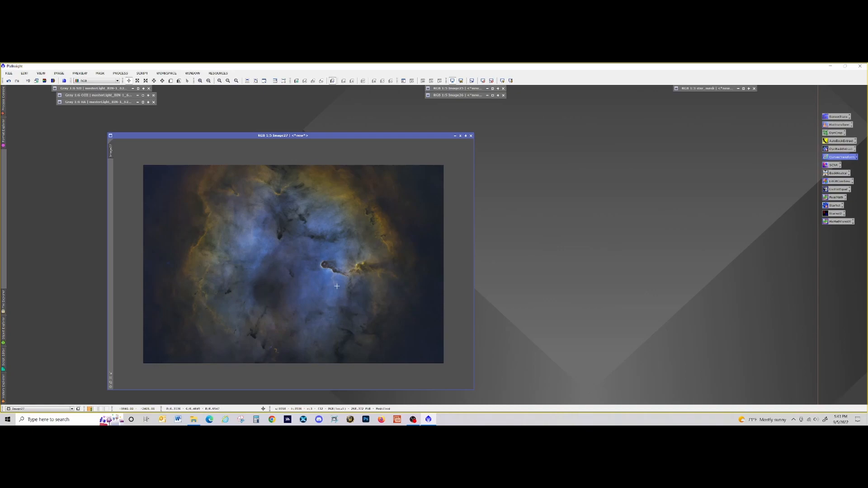
{"action": "mouse_move", "coordinate": [368, 138]}
{"action": "left_mouse_down"}
{"action": "mouse_move", "coordinate": [425, 116]}
{"action": "mouse_move", "coordinate": [509, 114]}
{"action": "left_mouse_up"}
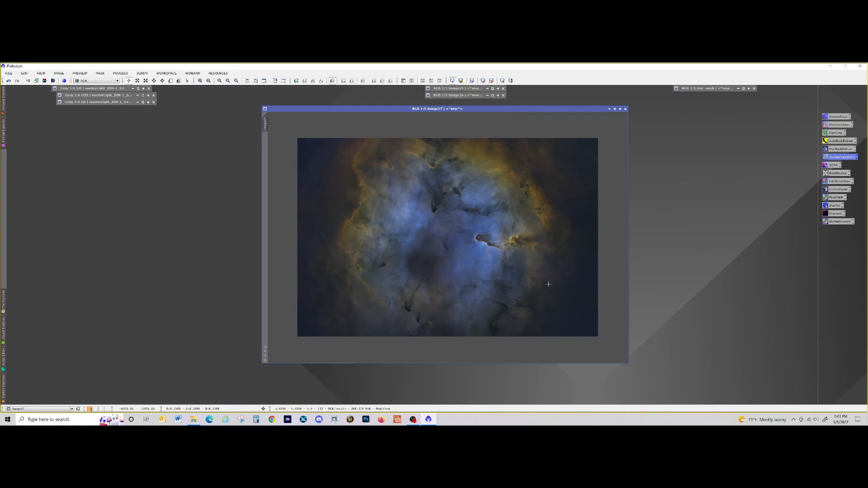
{"action": "scroll", "coordinate": [497, 247], "scroll_direction": "up", "scroll_amount": 3}
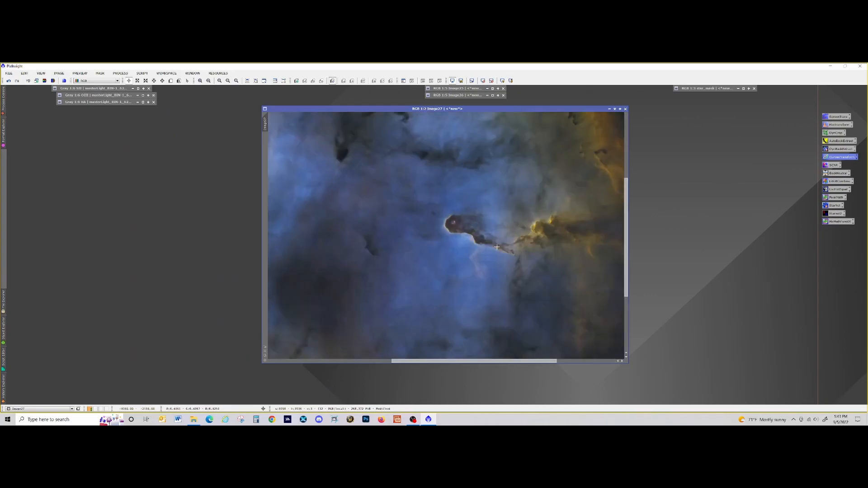
{"action": "scroll", "coordinate": [497, 247], "scroll_direction": "up", "scroll_amount": 1}
{"action": "scroll", "coordinate": [497, 247], "scroll_direction": "down", "scroll_amount": 4}
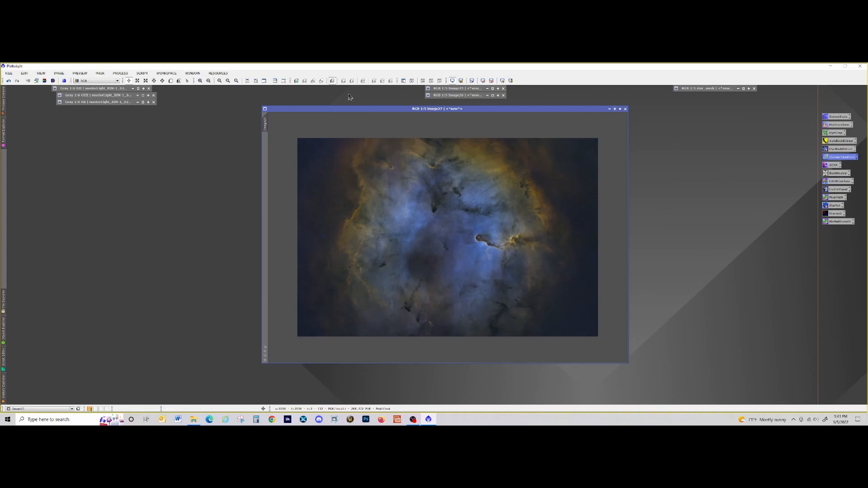
Restore the Ha master beside Image27 to compare the two, and minimise the Ha master again.
{"action": "left_click_drag", "start_coordinate": [345, 111], "coordinate": [427, 112]}
{"action": "double_click", "coordinate": [84, 106]}
{"action": "left_click_drag", "start_coordinate": [387, 97], "coordinate": [42, 127]}
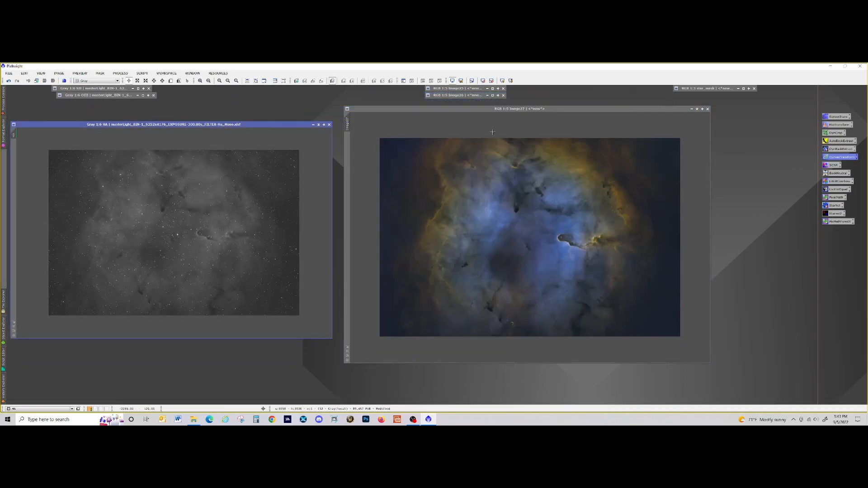
{"action": "left_click_drag", "start_coordinate": [143, 125], "coordinate": [140, 102]}
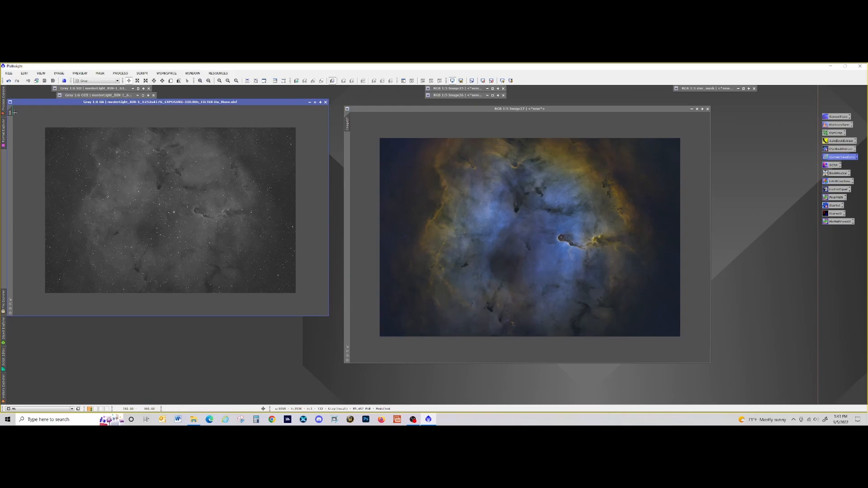
{"action": "mouse_move", "coordinate": [12, 111]}
{"action": "left_click", "coordinate": [315, 102]}
{"action": "left_click", "coordinate": [380, 109]}
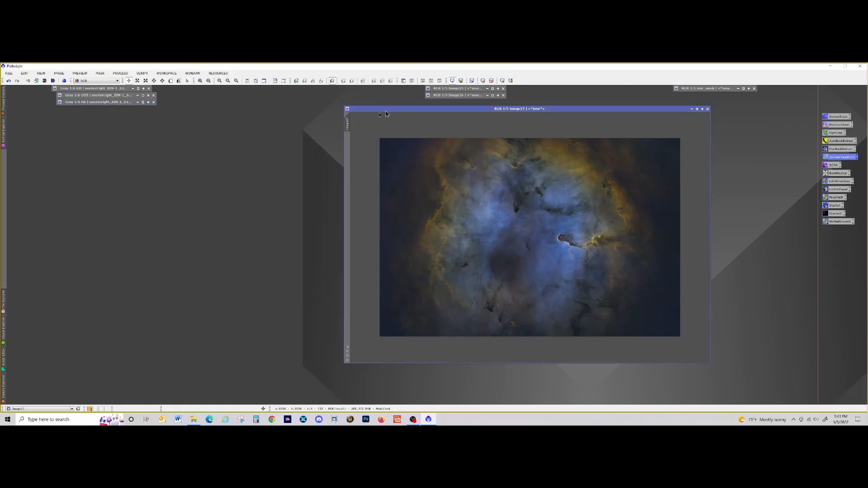
Extract the lightness component of Image27 as a separate grayscale image, and minimise Image27 near the workspace's upper edge.
{"action": "left_click_drag", "start_coordinate": [391, 109], "coordinate": [132, 147]}
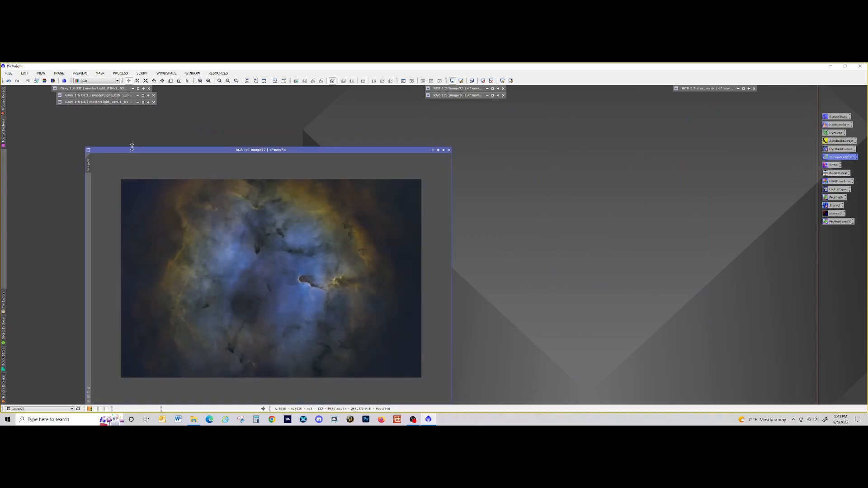
{"action": "left_click", "coordinate": [45, 81]}
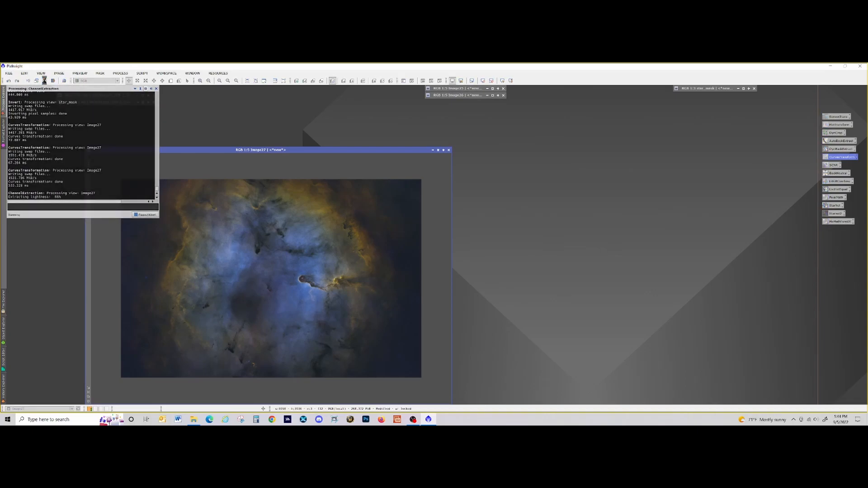
{"action": "left_click_drag", "start_coordinate": [418, 207], "coordinate": [630, 138]}
{"action": "left_click_drag", "start_coordinate": [346, 152], "coordinate": [268, 123]}
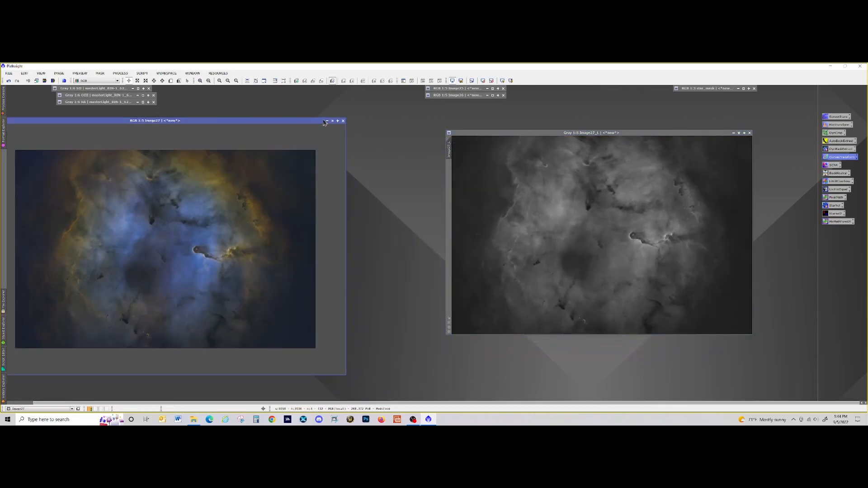
{"action": "left_click", "coordinate": [333, 120]}
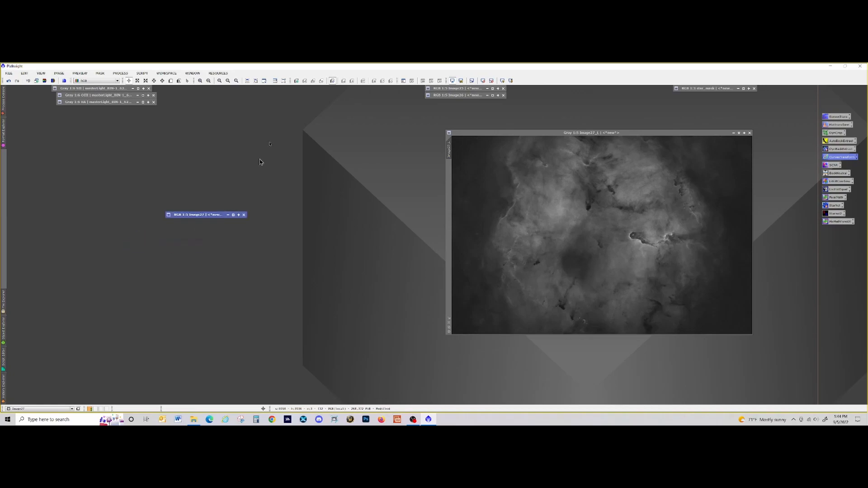
{"action": "left_click_drag", "start_coordinate": [172, 236], "coordinate": [290, 102]}
Enlarge the extracted lightness image's window, magnify its view and place it on the opposite side from the process icons.
{"action": "left_click_drag", "start_coordinate": [495, 134], "coordinate": [229, 139]}
{"action": "scroll", "coordinate": [334, 238], "scroll_direction": "up", "scroll_amount": 1}
{"action": "scroll", "coordinate": [335, 243], "scroll_direction": "down", "scroll_amount": 2}
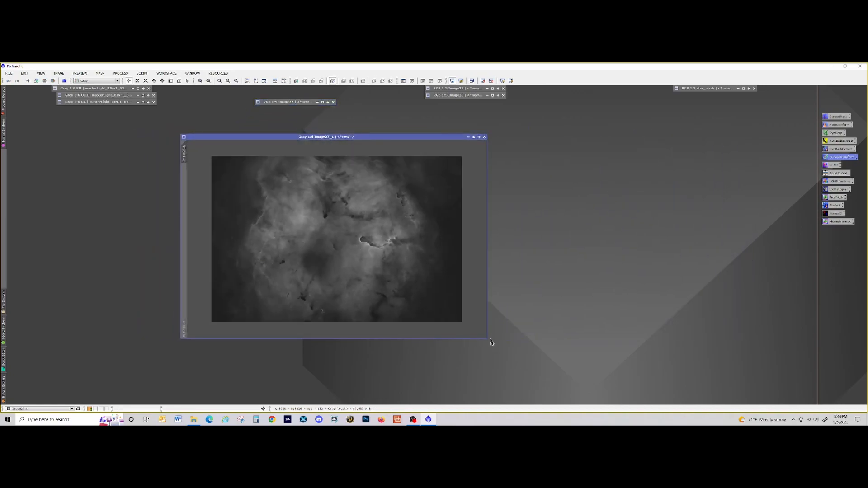
{"action": "left_click_drag", "start_coordinate": [487, 338], "coordinate": [549, 394]}
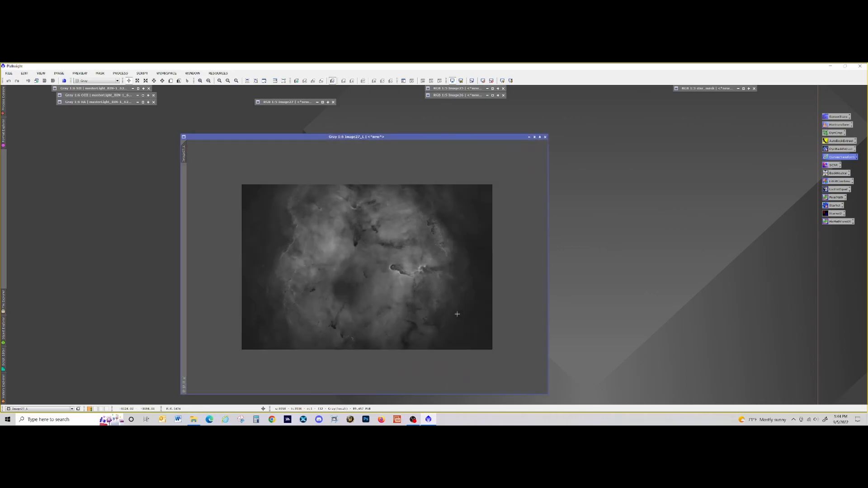
{"action": "scroll", "coordinate": [461, 319], "scroll_direction": "up", "scroll_amount": 2}
{"action": "left_click_drag", "start_coordinate": [337, 137], "coordinate": [221, 118]}
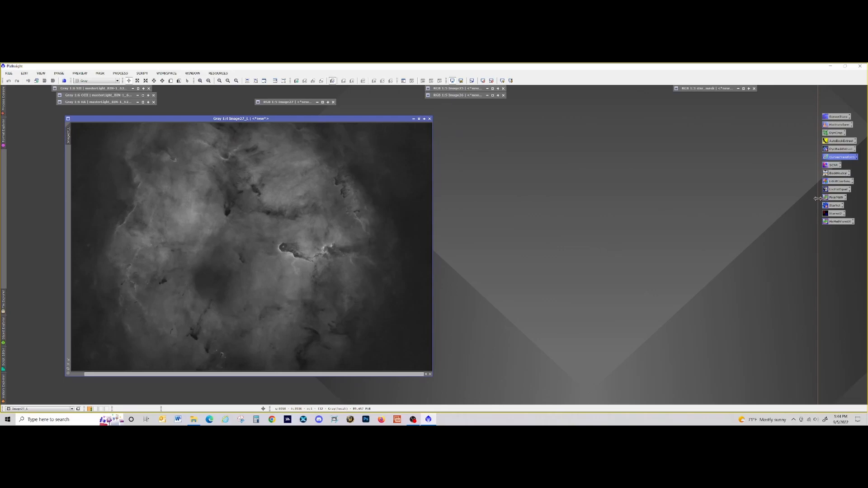
Open LocalHistogramEqualization with a real-time preview on the extracted lightness image, and lower the contrast limit to soften the effect.
{"action": "double_click", "coordinate": [838, 190]}
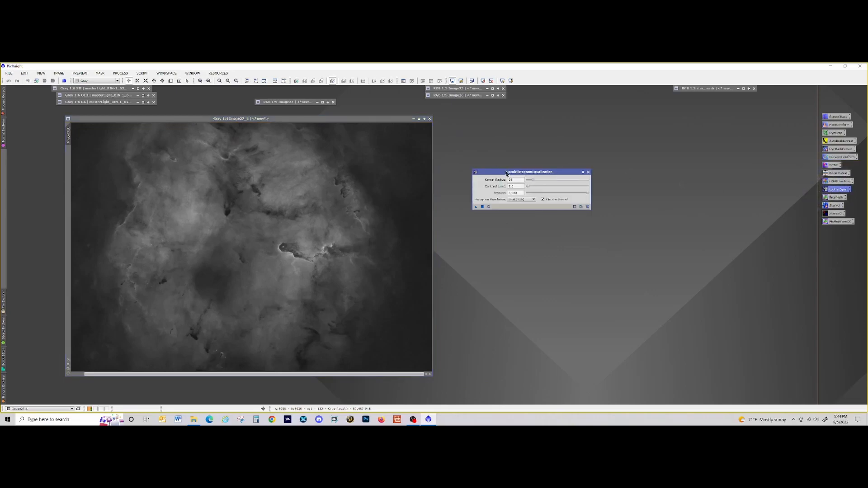
{"action": "left_click_drag", "start_coordinate": [506, 174], "coordinate": [486, 179]}
{"action": "left_click", "coordinate": [468, 213]}
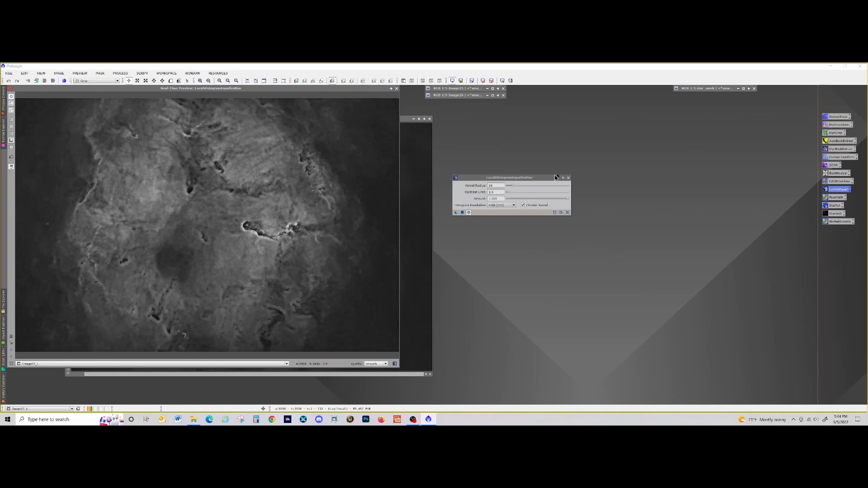
{"action": "left_click_drag", "start_coordinate": [503, 192], "coordinate": [463, 191]}
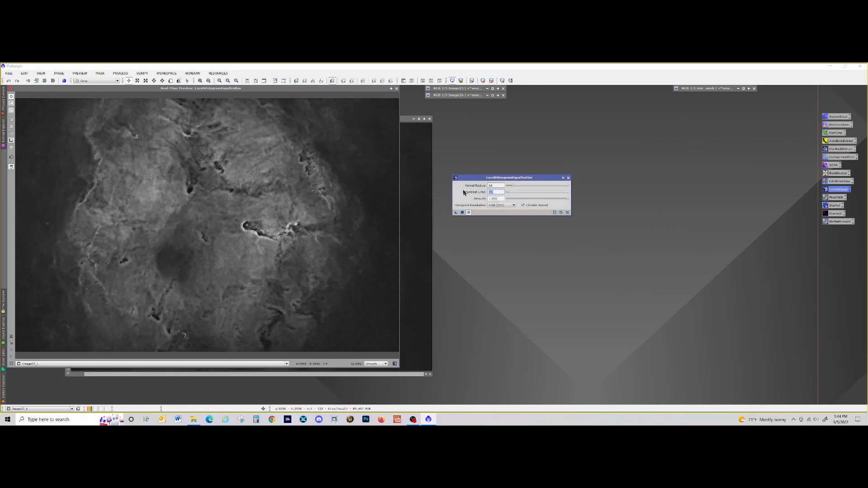
{"action": "type", "text": "1.5"}
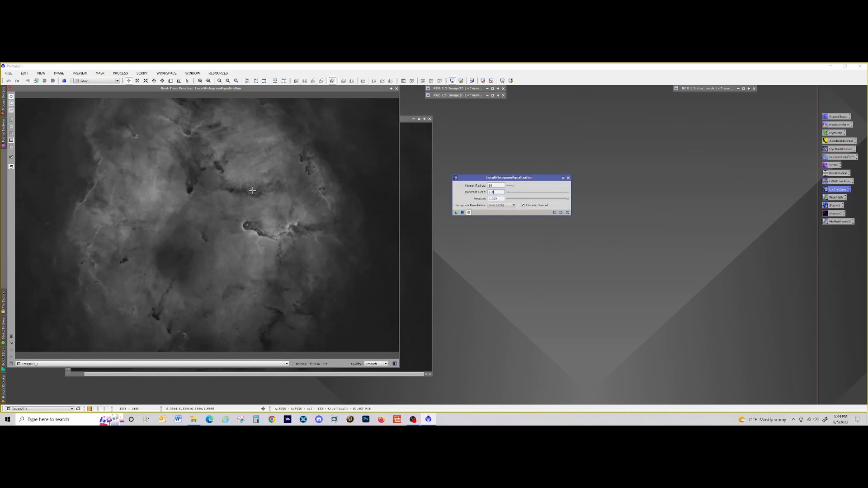
{"action": "left_click", "coordinate": [11, 97]}
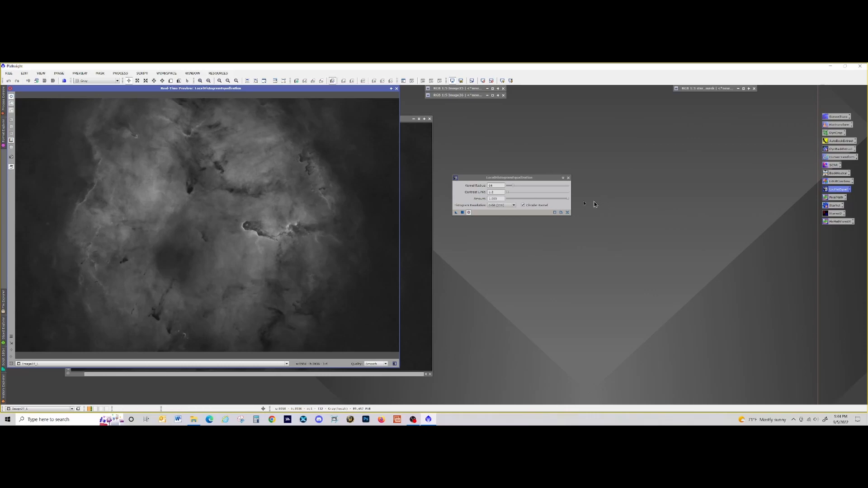
Raise the kernel radius to about 240, set the contrast limit to 1.5, apply the equalization to the lightness image, and close the tool and preview.
{"action": "left_click_drag", "start_coordinate": [513, 189], "coordinate": [518, 187]}
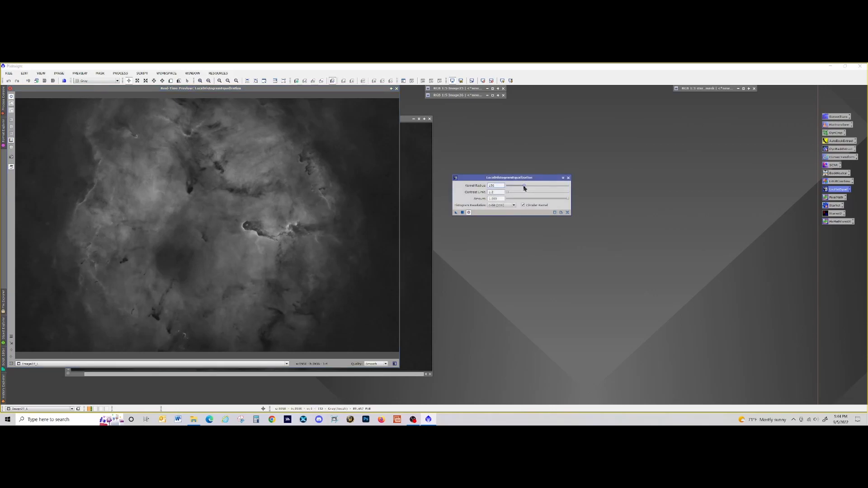
{"action": "left_click_drag", "start_coordinate": [524, 188], "coordinate": [535, 190]}
{"action": "double_click", "coordinate": [498, 192]}
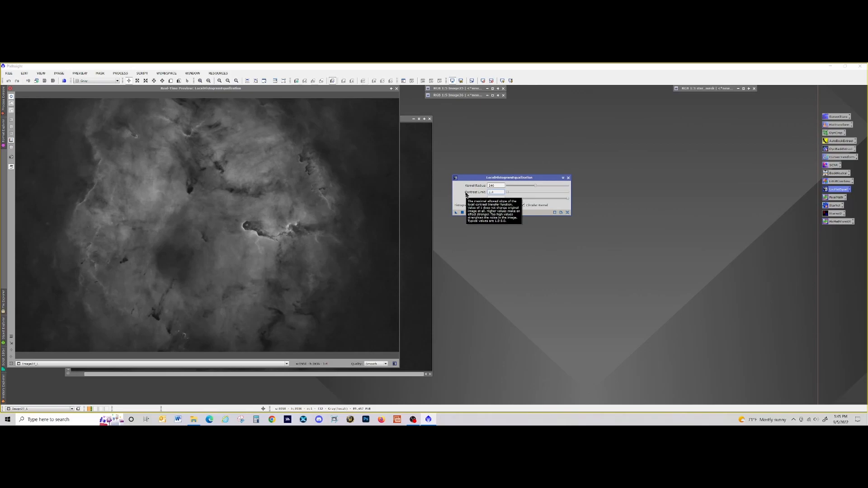
{"action": "key", "text": "Tab"}
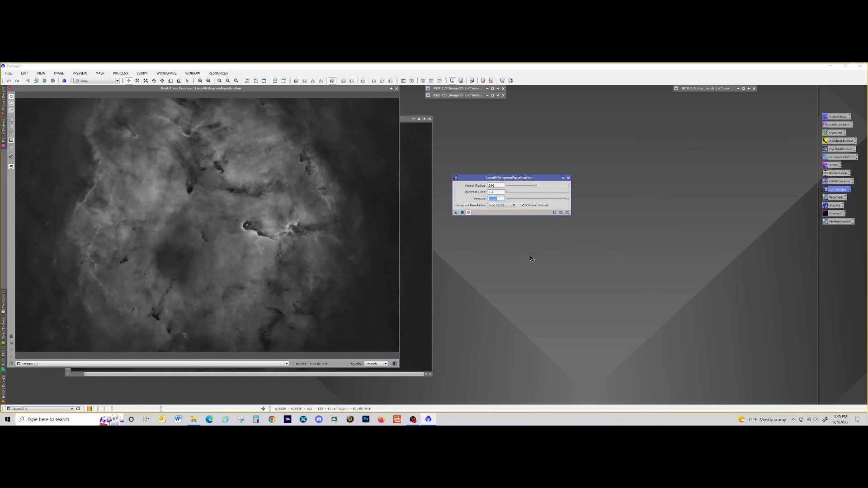
{"action": "left_click_drag", "start_coordinate": [499, 192], "coordinate": [464, 188]}
{"action": "key", "text": "Tab"}
{"action": "left_click", "coordinate": [462, 212]}
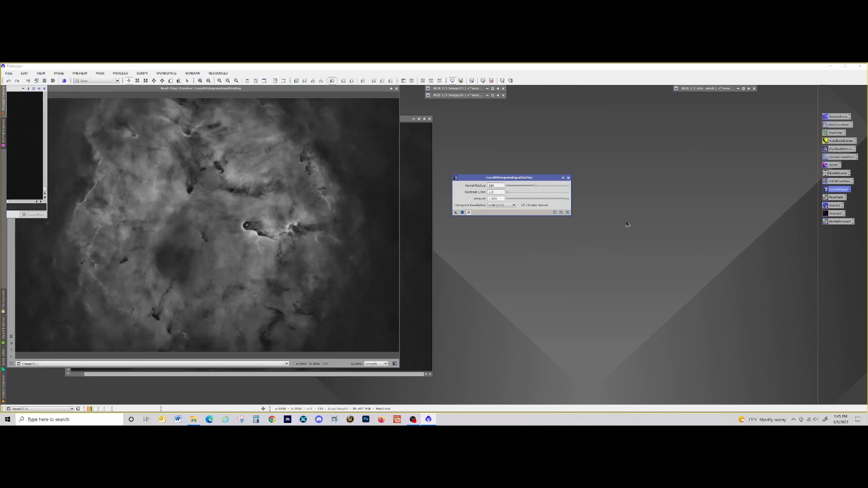
{"action": "left_click", "coordinate": [569, 178]}
{"action": "left_click", "coordinate": [396, 90]}
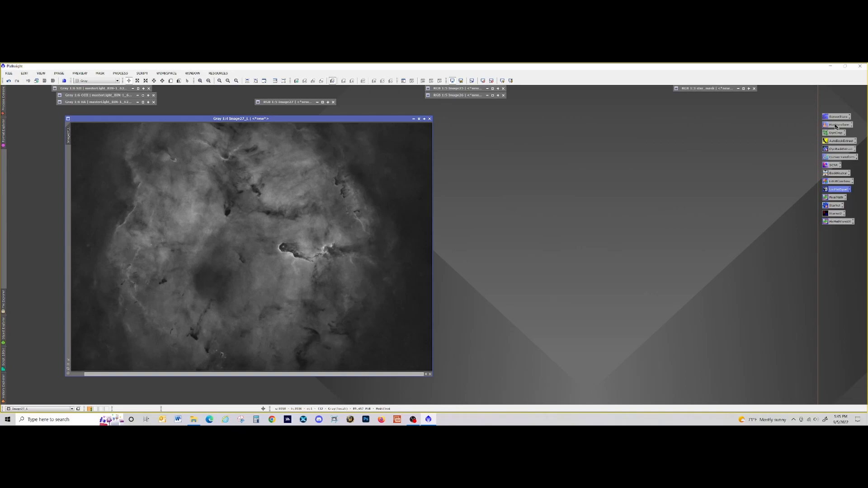
Open CurvesTransformation with a real-time preview and shape the RGB/K curve into an S by raising the highlights and lowering the shadows.
{"action": "double_click", "coordinate": [832, 157]}
{"action": "left_click", "coordinate": [487, 347]}
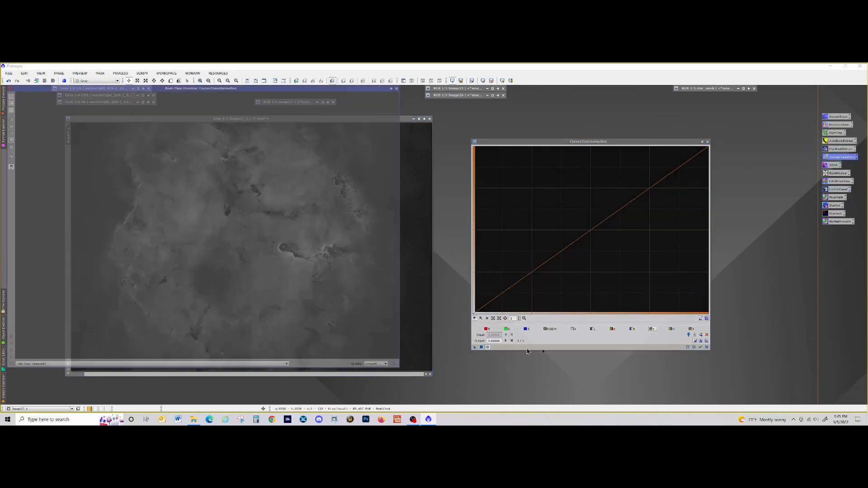
{"action": "left_click", "coordinate": [550, 329]}
{"action": "left_click_drag", "start_coordinate": [647, 189], "coordinate": [648, 184]}
{"action": "left_click_drag", "start_coordinate": [509, 287], "coordinate": [503, 304]}
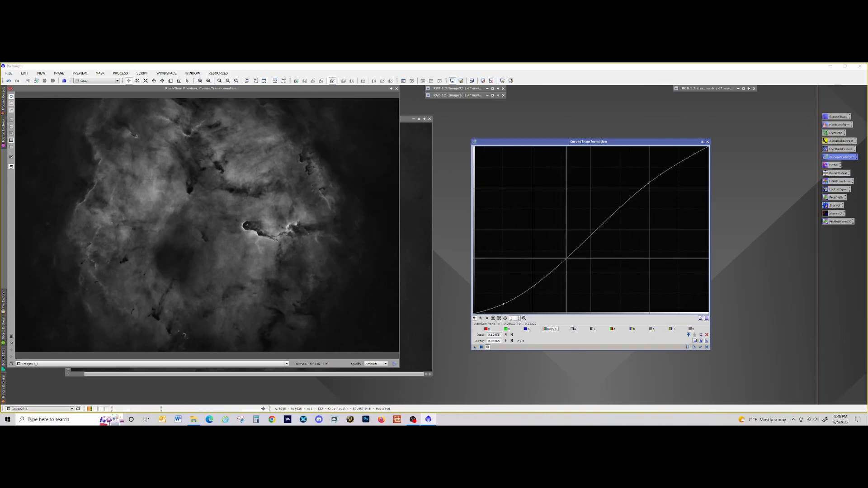
Add and lift a midtone point, place an extra highlight point, and switch the curve to linear interpolation.
{"action": "left_click", "coordinate": [566, 258]}
{"action": "left_click_drag", "start_coordinate": [566, 258], "coordinate": [561, 253]}
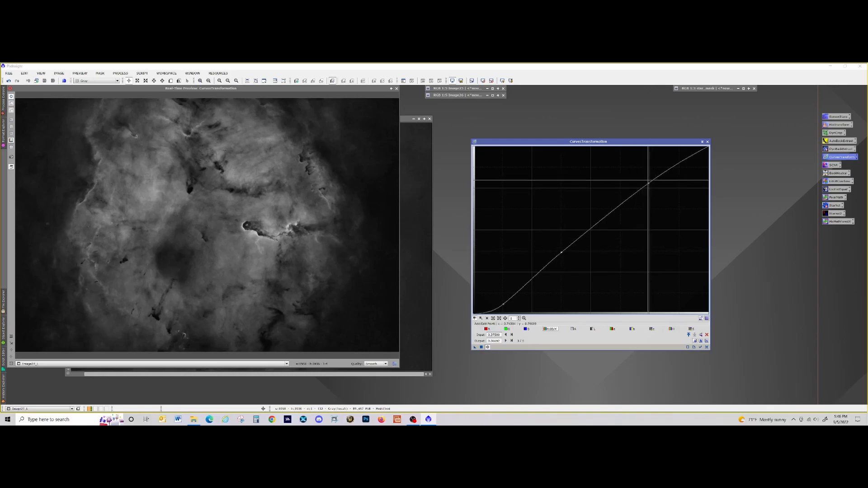
{"action": "left_click_drag", "start_coordinate": [650, 183], "coordinate": [652, 180]}
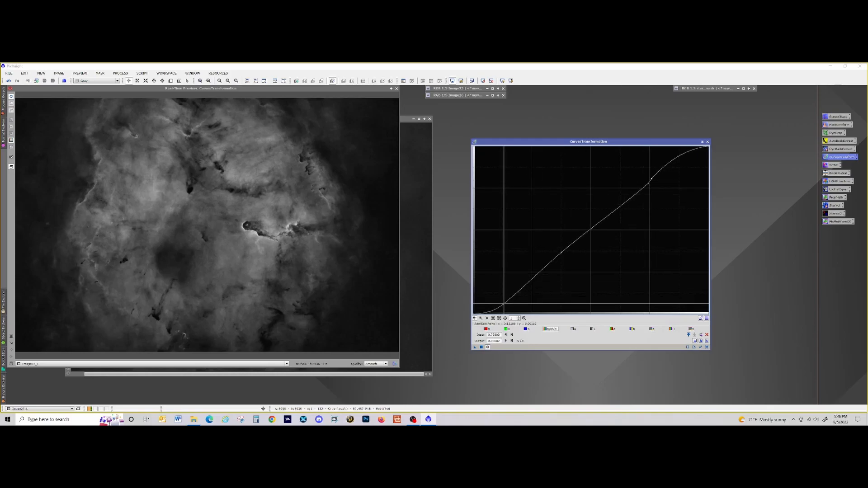
{"action": "left_click", "coordinate": [504, 304]}
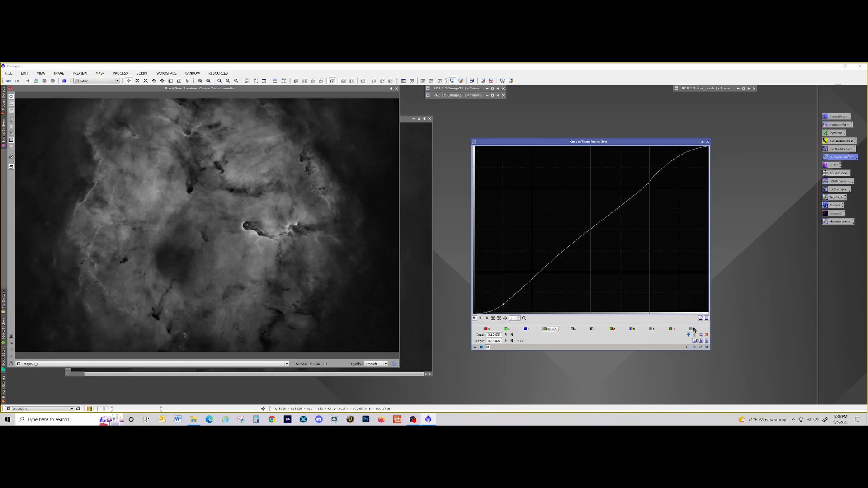
{"action": "left_click", "coordinate": [708, 342]}
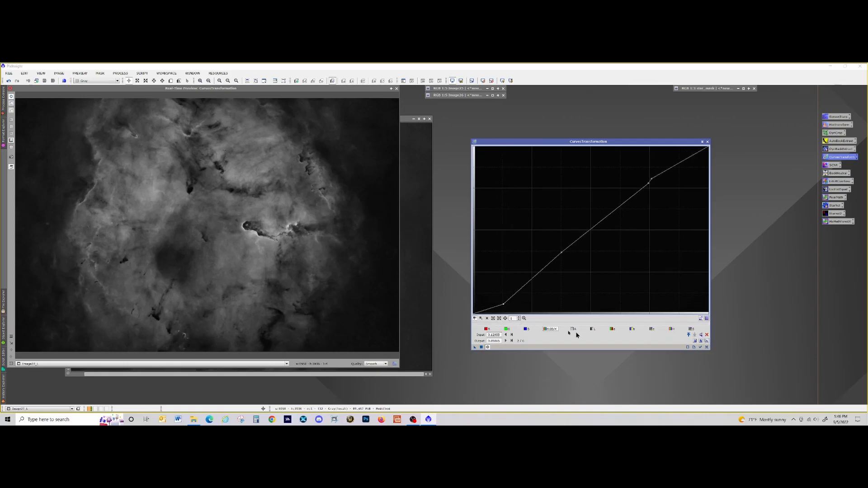
Refine the linear curve by lowering the shadow point, raising the midtone point slightly, and smoothing the highlights with an added upper point.
{"action": "left_click_drag", "start_coordinate": [503, 303], "coordinate": [502, 305]}
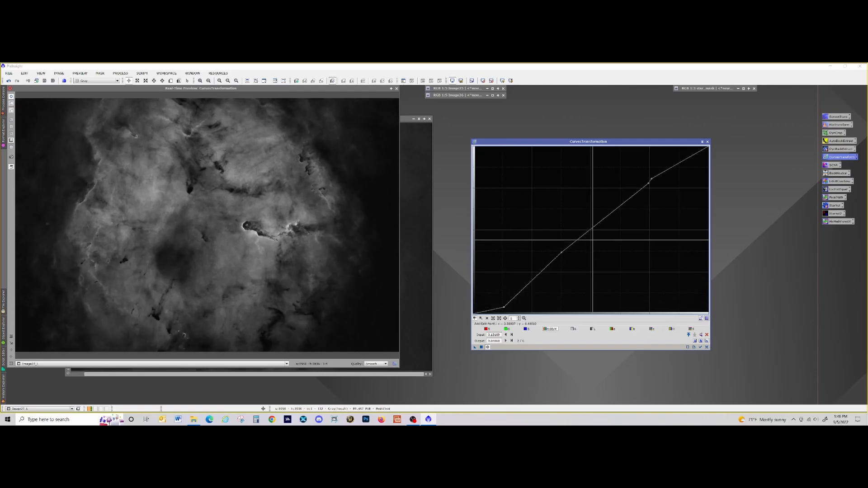
{"action": "left_click_drag", "start_coordinate": [562, 252], "coordinate": [563, 249]}
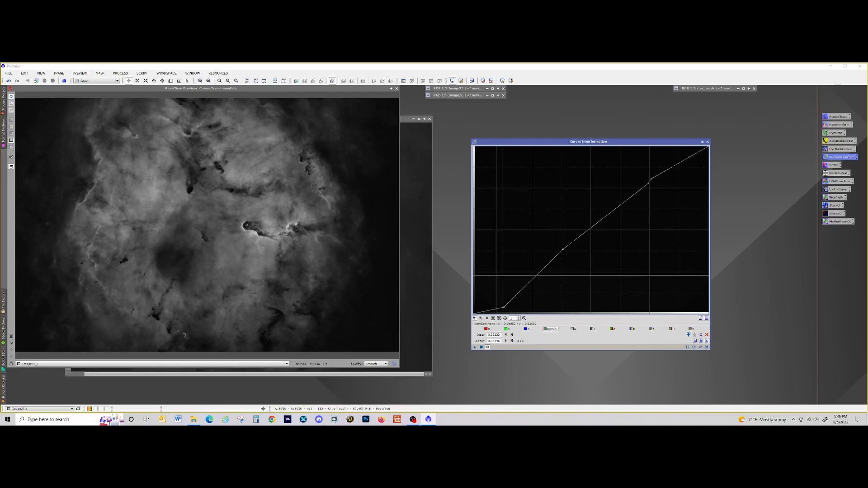
{"action": "left_click_drag", "start_coordinate": [652, 179], "coordinate": [670, 174]}
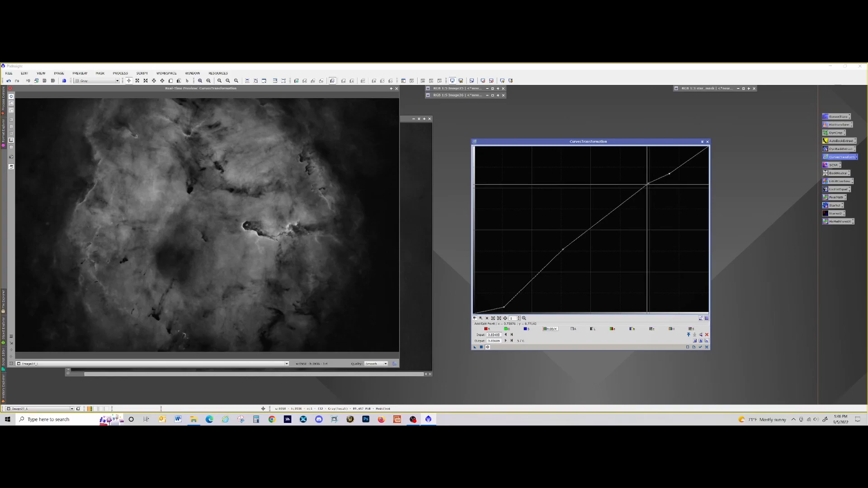
{"action": "left_click", "coordinate": [631, 197]}
{"action": "left_click_drag", "start_coordinate": [648, 183], "coordinate": [649, 186]}
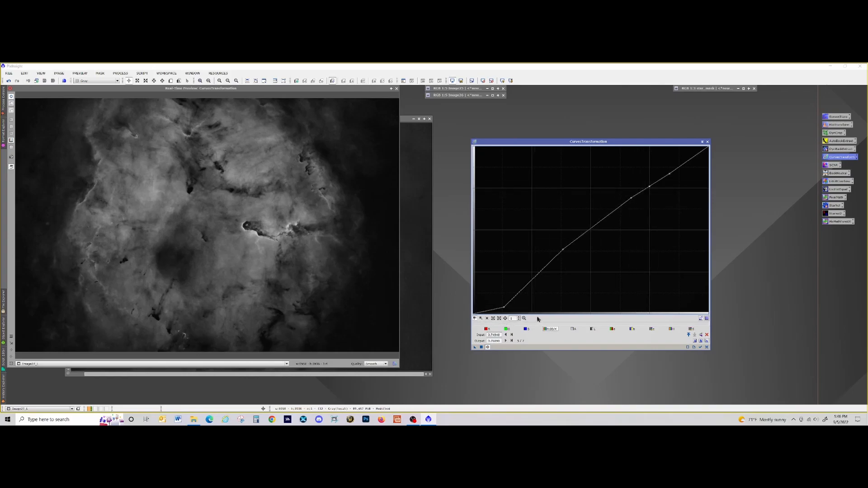
Apply the contrast curve to the lightness image, reset CurvesTransformation, and close it with the real-time preview.
{"action": "left_click", "coordinate": [482, 348]}
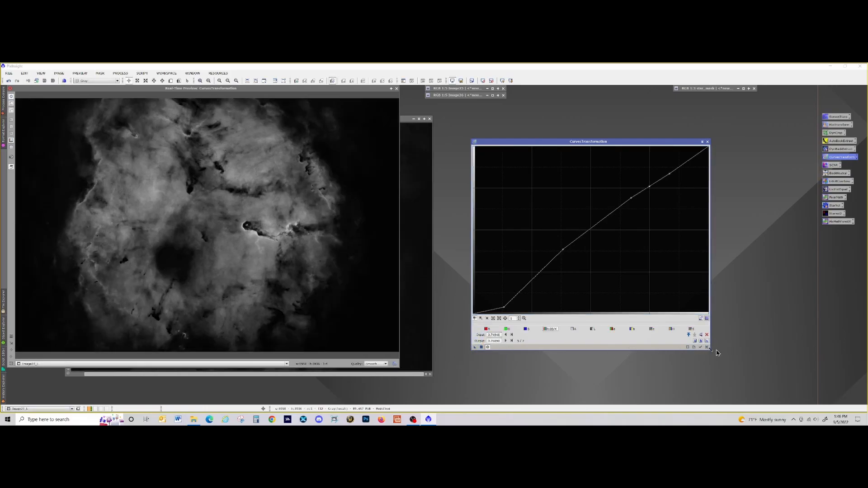
{"action": "left_click", "coordinate": [707, 348]}
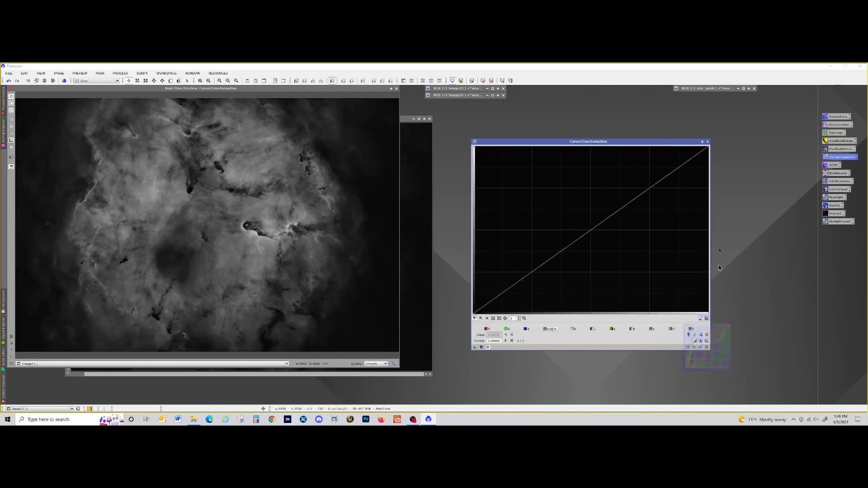
{"action": "left_click", "coordinate": [707, 141]}
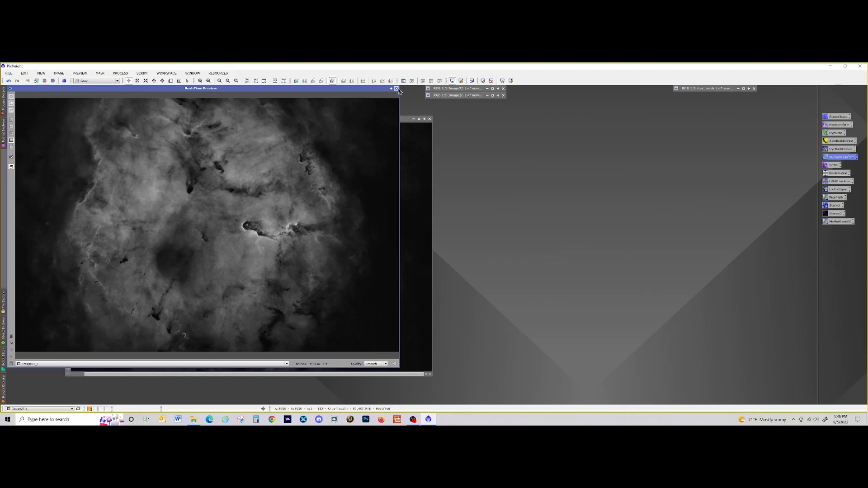
{"action": "left_click", "coordinate": [397, 89]}
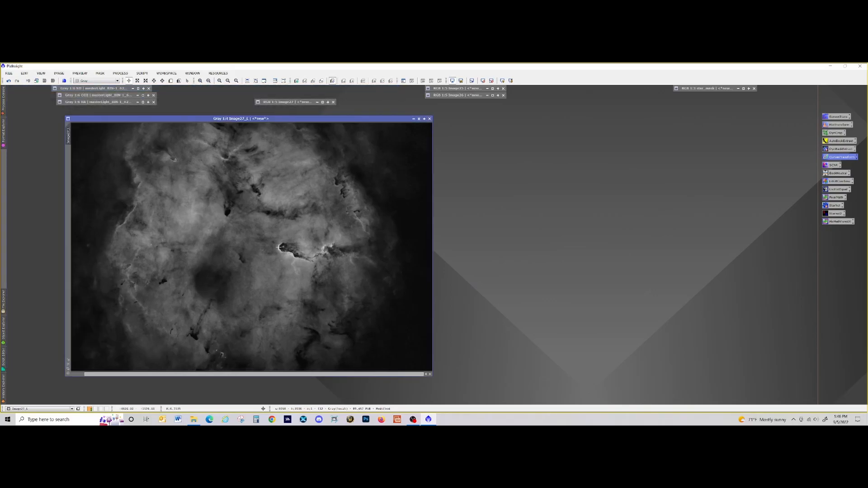
Restore the colour Image27 and arrange it side by side with the enhanced lightness image.
{"action": "left_click_drag", "start_coordinate": [202, 119], "coordinate": [514, 128]}
{"action": "double_click", "coordinate": [289, 102]}
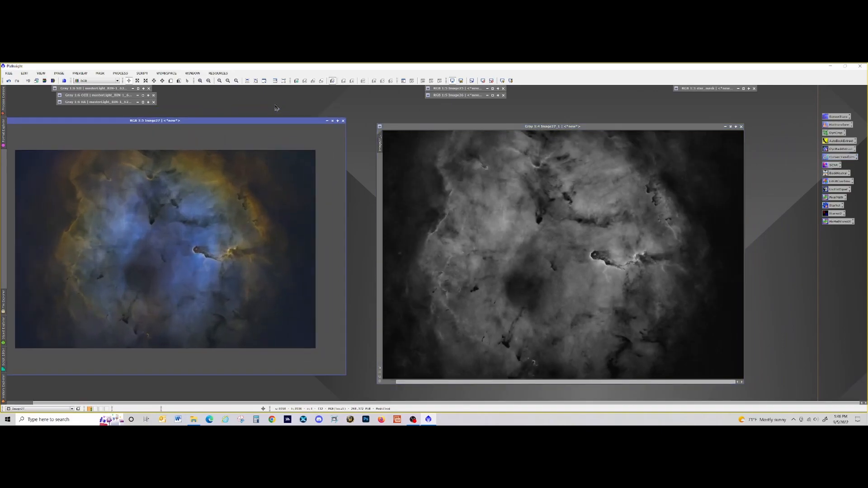
{"action": "left_click_drag", "start_coordinate": [290, 126], "coordinate": [309, 131]}
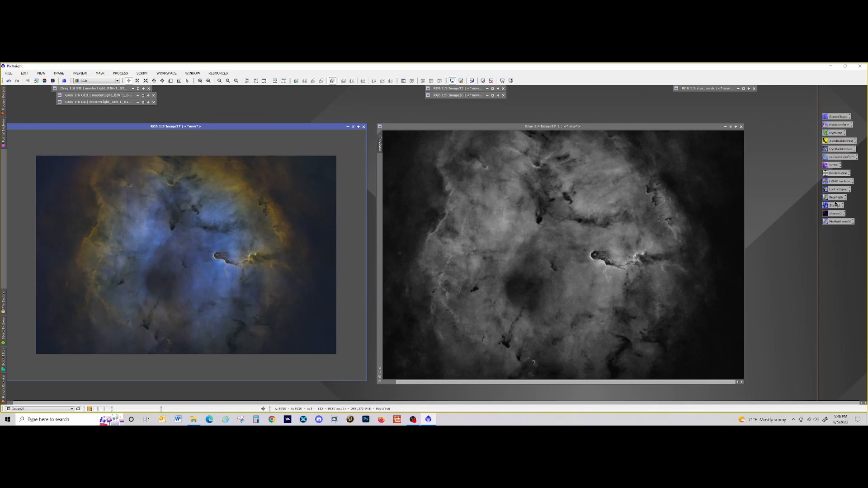
Open LRGBCombination over the lightness image, choose Image27_L as the L source, and disable the R, G and B channels.
{"action": "double_click", "coordinate": [837, 182]}
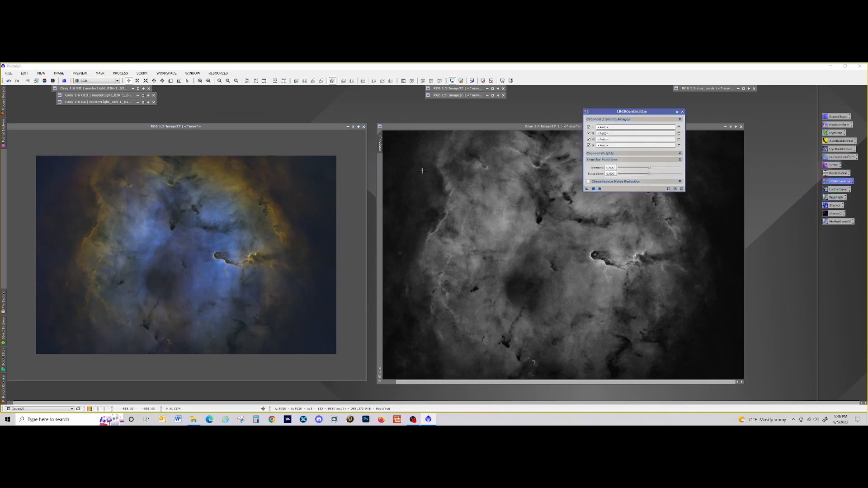
{"action": "left_click_drag", "start_coordinate": [611, 111], "coordinate": [427, 171]}
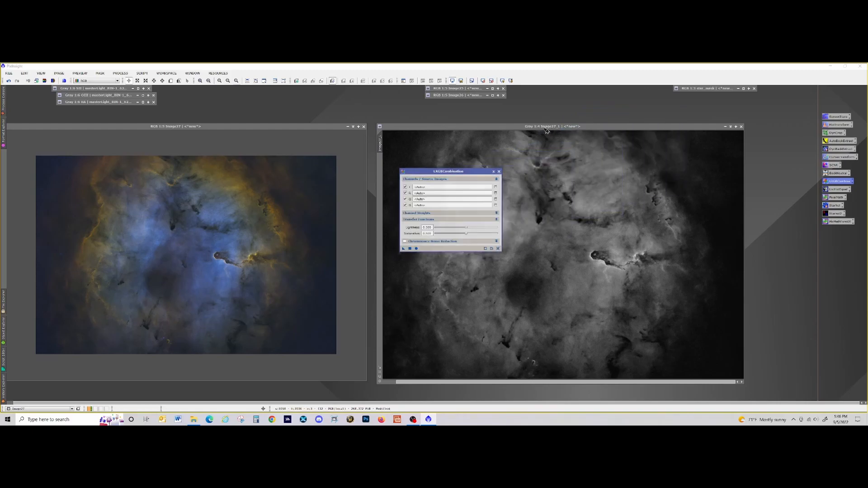
{"action": "left_click", "coordinate": [495, 187]}
{"action": "left_click", "coordinate": [446, 246]}
{"action": "left_click", "coordinate": [406, 193]}
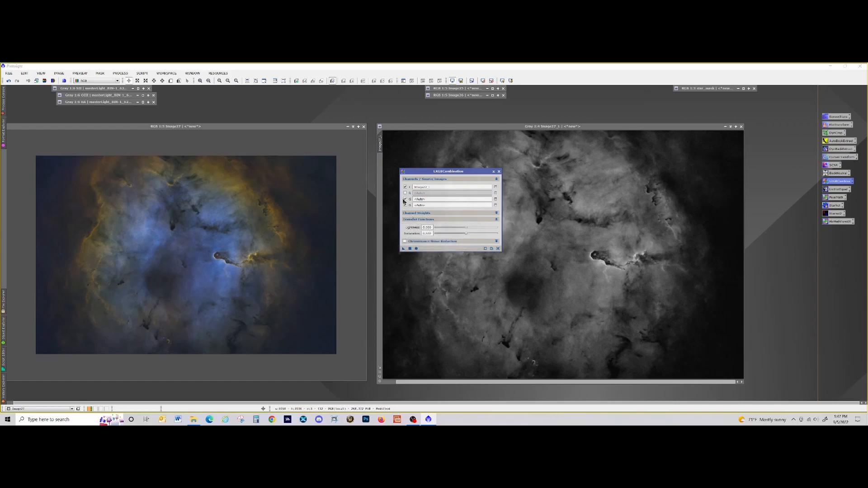
{"action": "left_click", "coordinate": [406, 199]}
{"action": "left_click", "coordinate": [405, 205]}
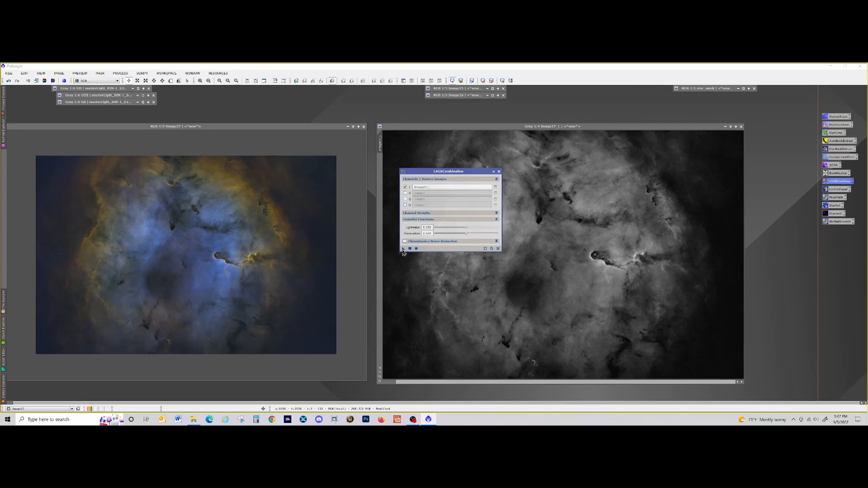
Apply the lightness combination to Image27, undo it, and reapply it with the lightness transfer value lowered to about 0.43.
{"action": "left_click_drag", "start_coordinate": [404, 250], "coordinate": [285, 244]}
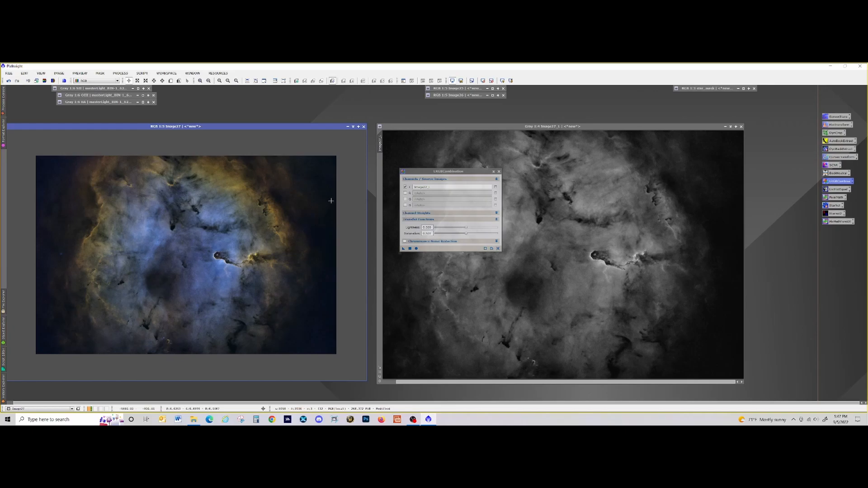
{"action": "left_click", "coordinate": [9, 80]}
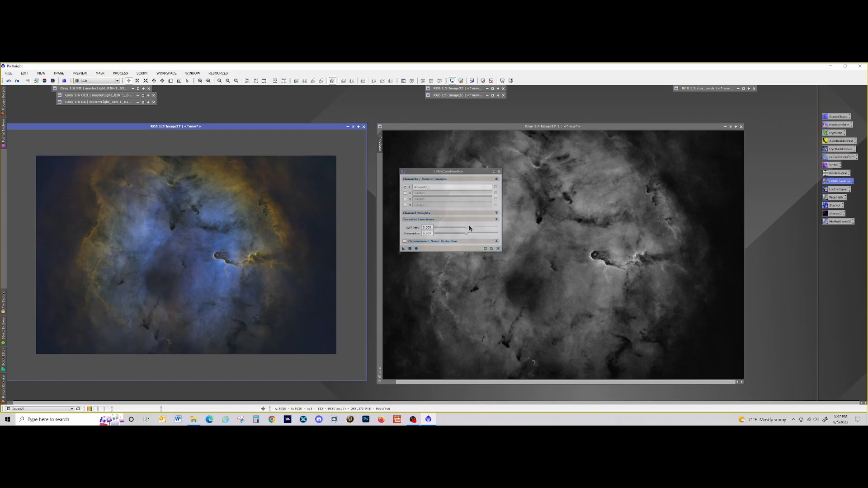
{"action": "left_click_drag", "start_coordinate": [467, 230], "coordinate": [462, 230]}
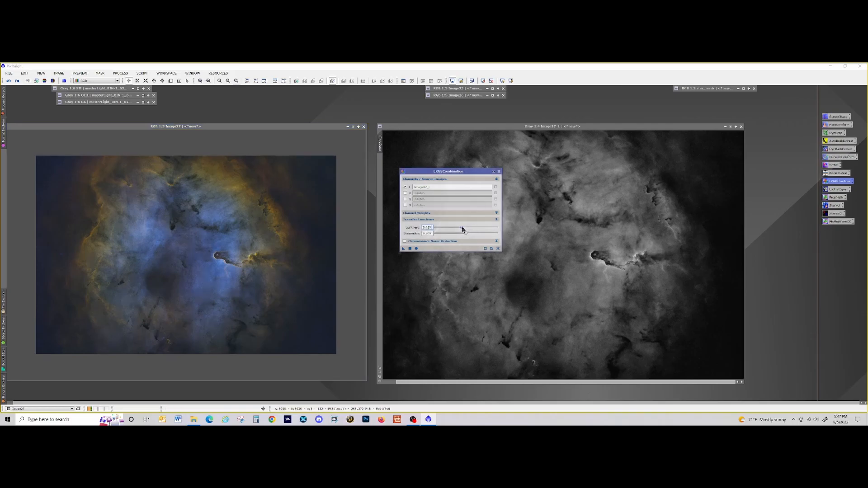
{"action": "left_click_drag", "start_coordinate": [403, 251], "coordinate": [282, 270]}
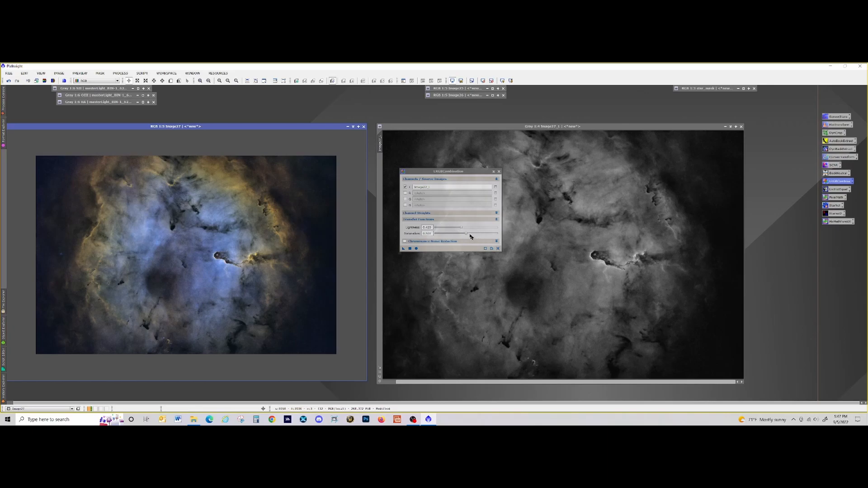
Lower the saturation transfer value slightly, undo the previous combination, and reapply the lightness to Image27.
{"action": "left_click", "coordinate": [466, 236]}
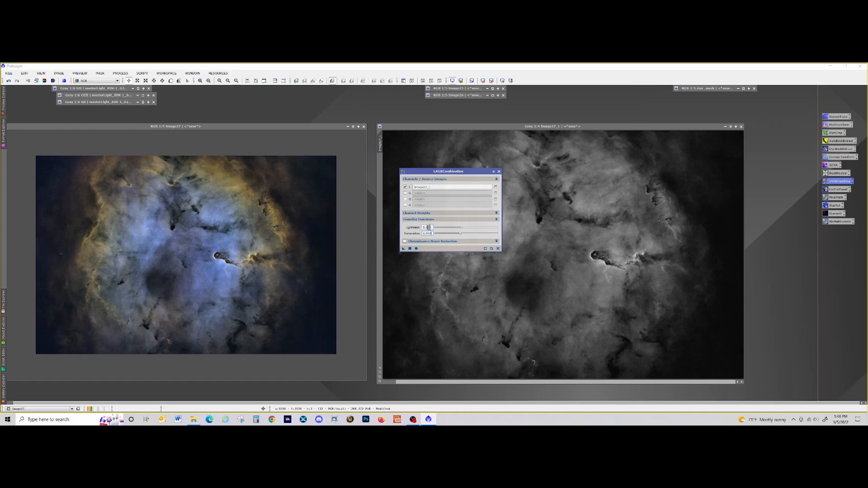
{"action": "left_click", "coordinate": [9, 81]}
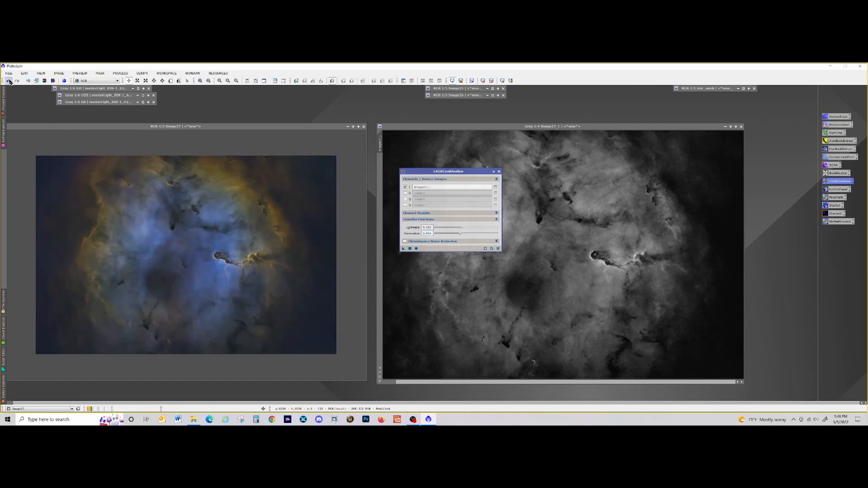
{"action": "left_click_drag", "start_coordinate": [404, 250], "coordinate": [281, 264]}
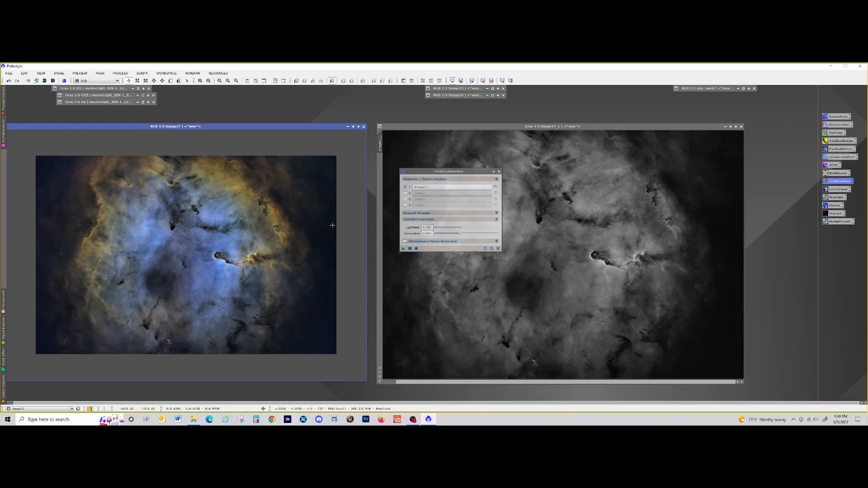
Close LRGBCombination, undo the combination on Image27, and revert the last contrast curve on the lightness image.
{"action": "left_click", "coordinate": [500, 173]}
{"action": "left_click", "coordinate": [9, 81]}
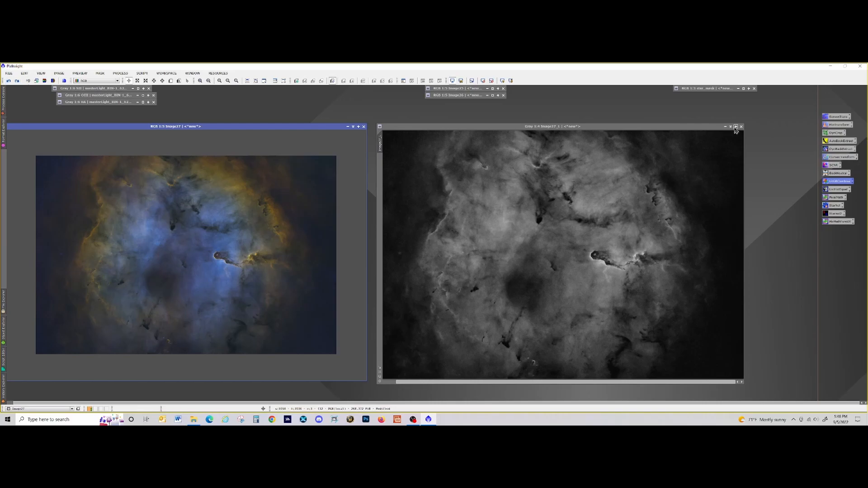
{"action": "left_click", "coordinate": [534, 130]}
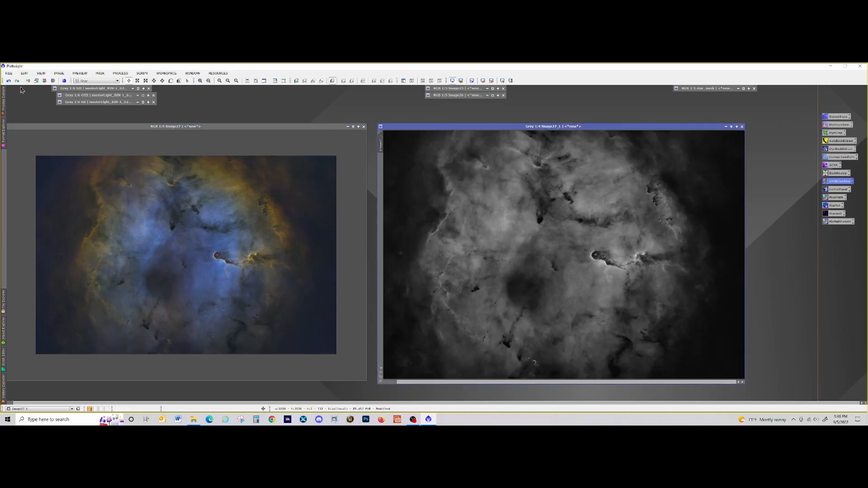
{"action": "left_click", "coordinate": [9, 81]}
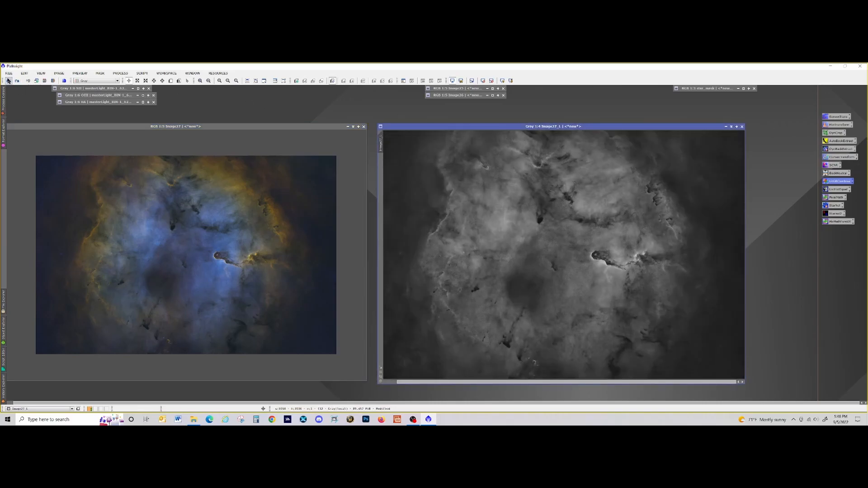
{"action": "left_click", "coordinate": [9, 81]}
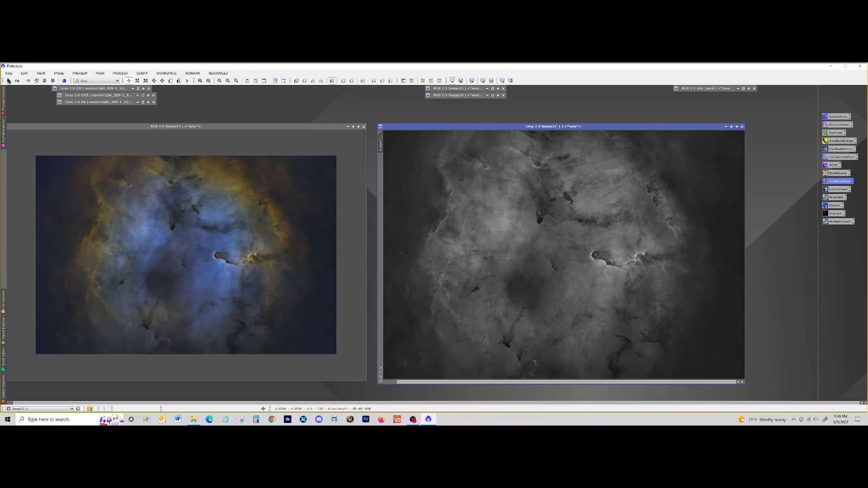
{"action": "left_click", "coordinate": [16, 81]}
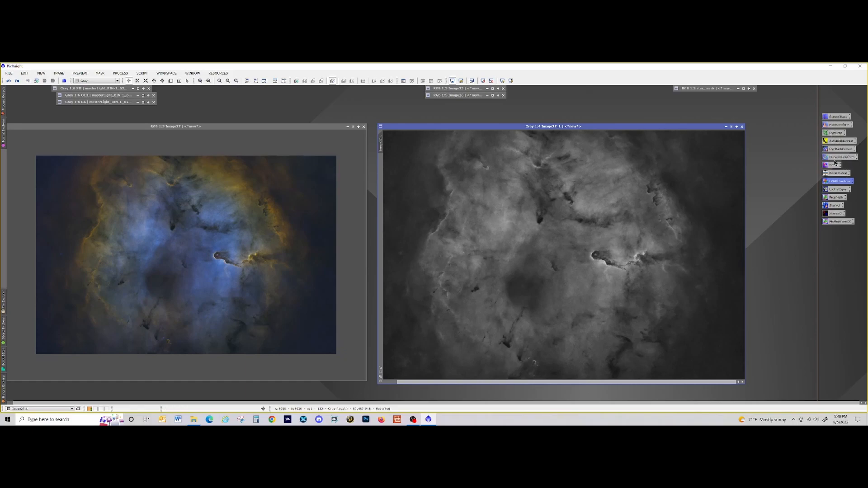
Apply LRGBCombination to Image27 with Image27_L as the L source and the R, G and B channels disabled.
{"action": "double_click", "coordinate": [835, 183]}
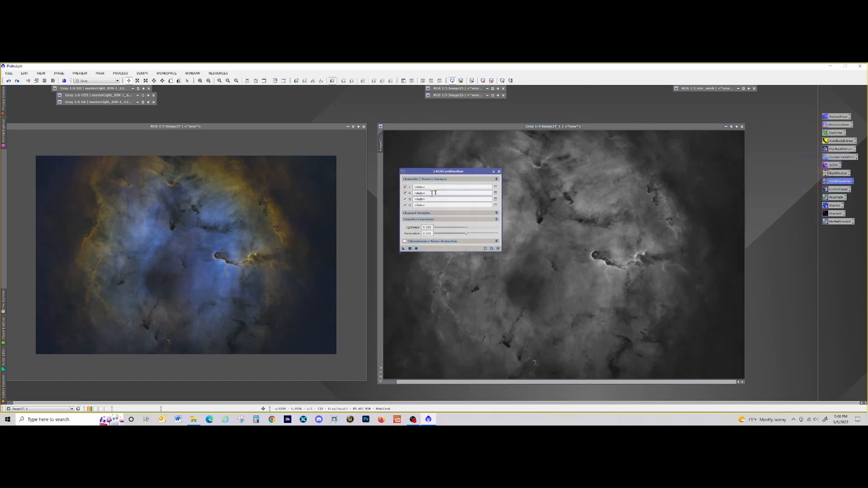
{"action": "left_click", "coordinate": [495, 189]}
{"action": "left_click", "coordinate": [433, 238]}
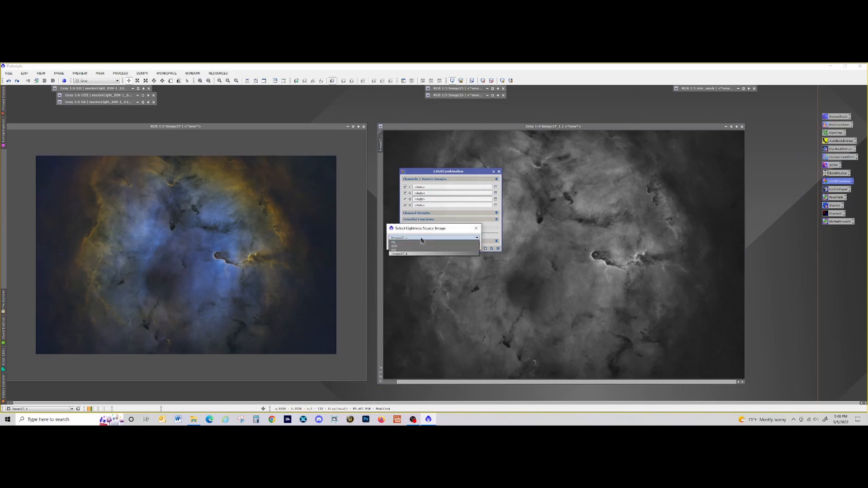
{"action": "left_click", "coordinate": [407, 254]}
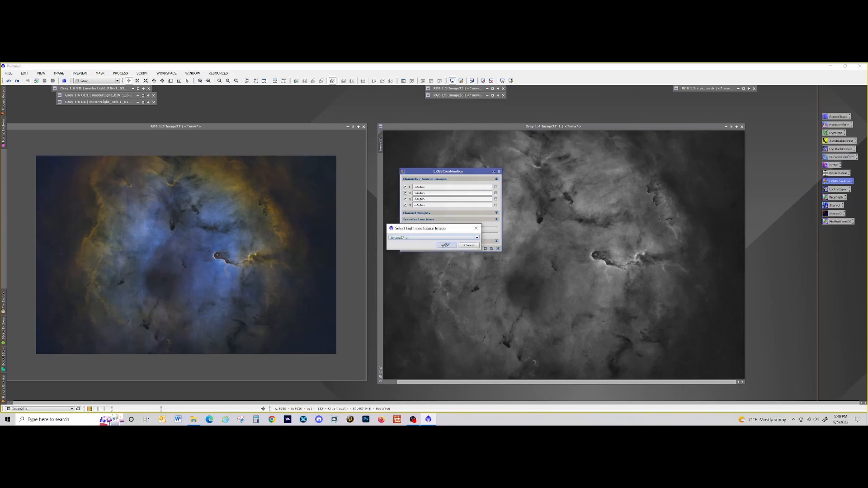
{"action": "left_click", "coordinate": [446, 245]}
{"action": "left_click", "coordinate": [405, 194]}
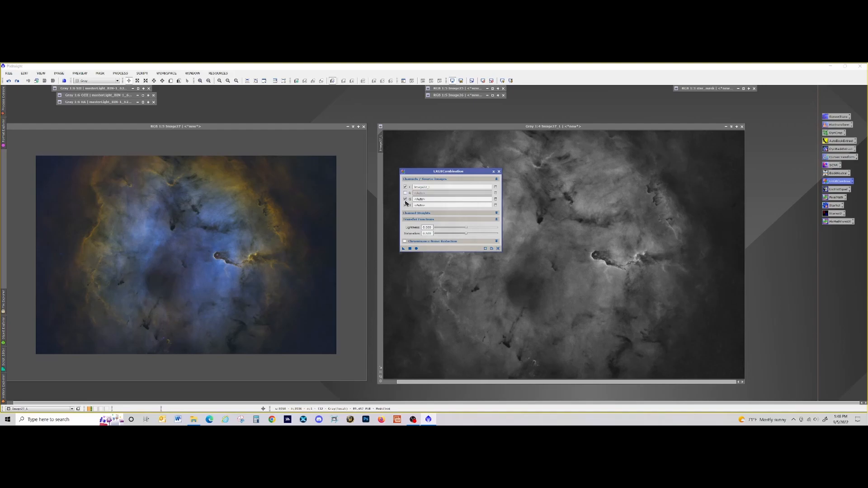
{"action": "left_click", "coordinate": [406, 200]}
{"action": "left_click", "coordinate": [405, 206]}
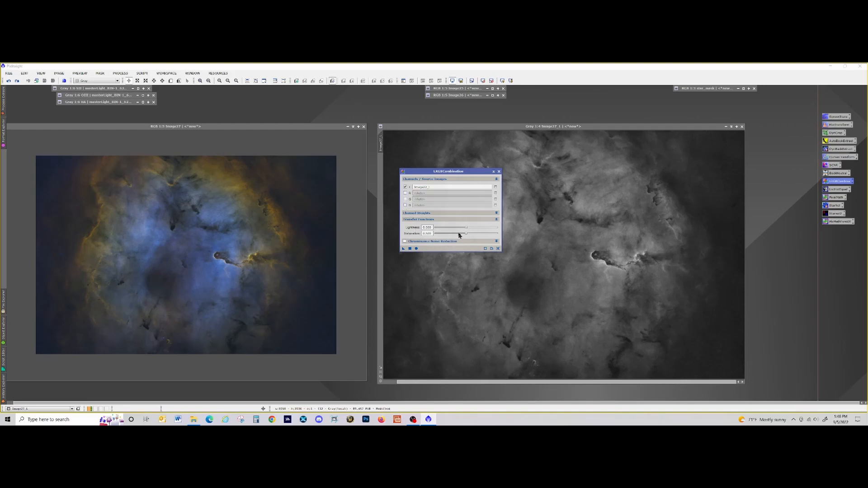
{"action": "left_click_drag", "start_coordinate": [404, 250], "coordinate": [298, 267]}
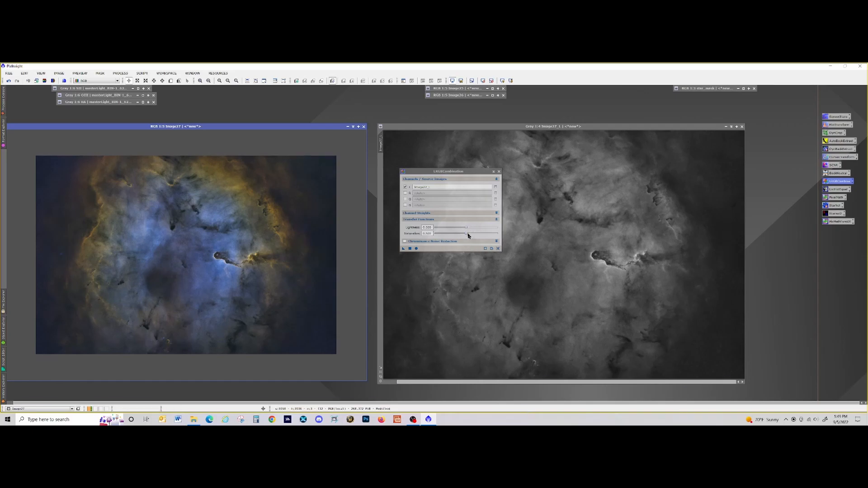
Lower the saturation and lightness transfer values slightly, enable chrominance noise reduction, and reapply the combination to Image27.
{"action": "left_click", "coordinate": [467, 236]}
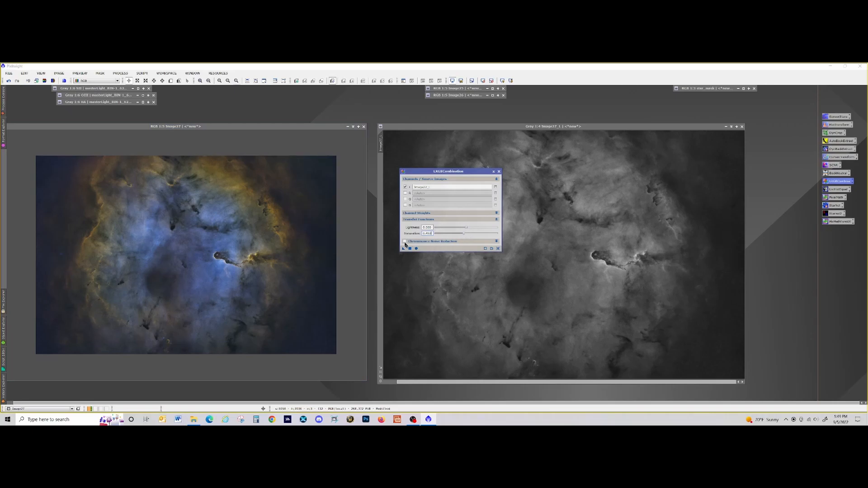
{"action": "left_click", "coordinate": [404, 241]}
{"action": "left_click", "coordinate": [404, 242]}
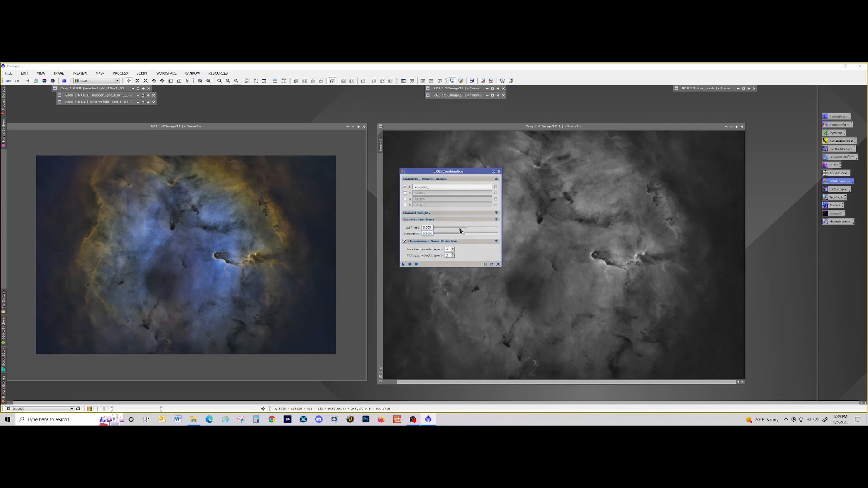
{"action": "left_click_drag", "start_coordinate": [466, 227], "coordinate": [466, 227]}
{"action": "left_click", "coordinate": [410, 264]}
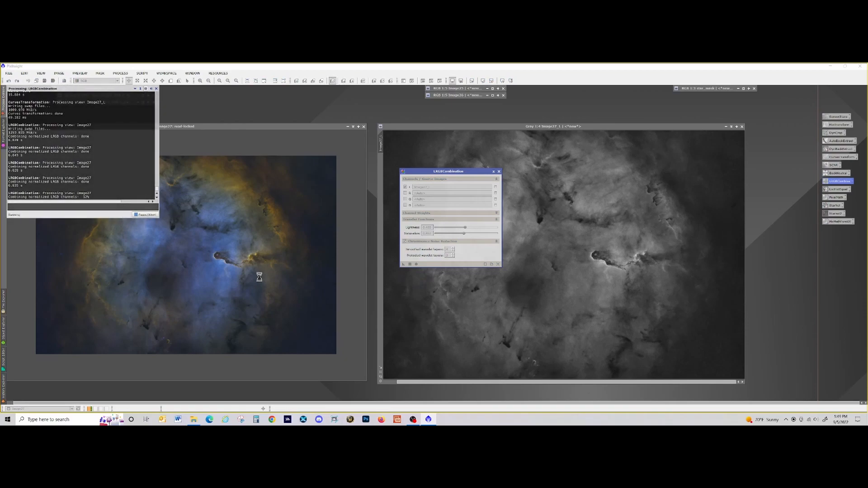
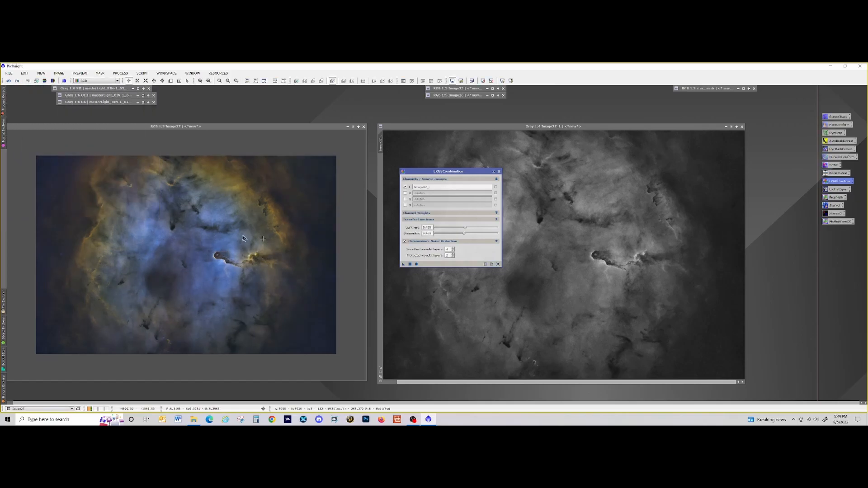
Examine the recombined Image27 at several magnifications, checking the bright ridge, the dark globule and the central nebula.
{"action": "scroll", "coordinate": [285, 267], "scroll_direction": "up", "scroll_amount": 6}
{"action": "scroll", "coordinate": [179, 201], "scroll_direction": "down", "scroll_amount": 2}
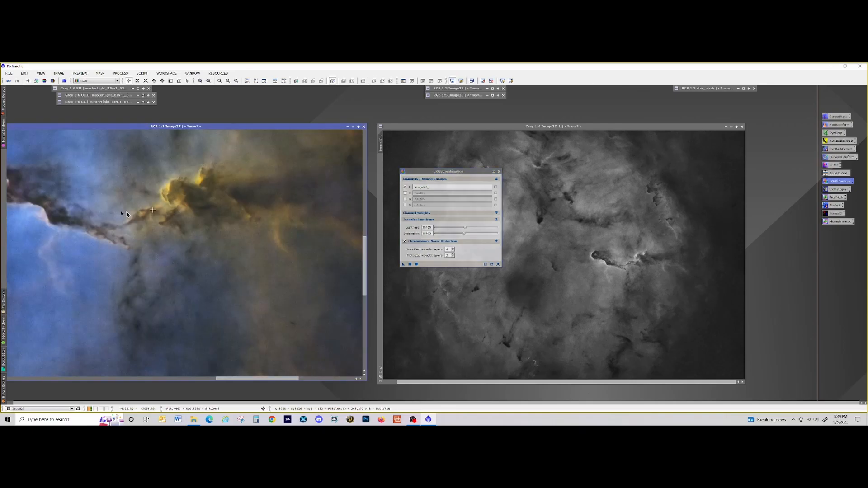
{"action": "scroll", "coordinate": [135, 218], "scroll_direction": "down", "scroll_amount": 3}
{"action": "scroll", "coordinate": [202, 227], "scroll_direction": "up", "scroll_amount": 2}
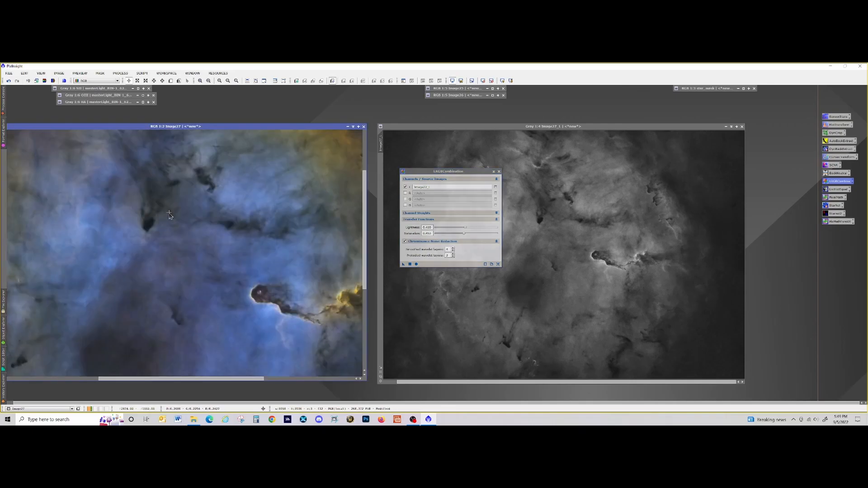
{"action": "scroll", "coordinate": [203, 227], "scroll_direction": "down", "scroll_amount": 3}
{"action": "scroll", "coordinate": [226, 239], "scroll_direction": "up", "scroll_amount": 2}
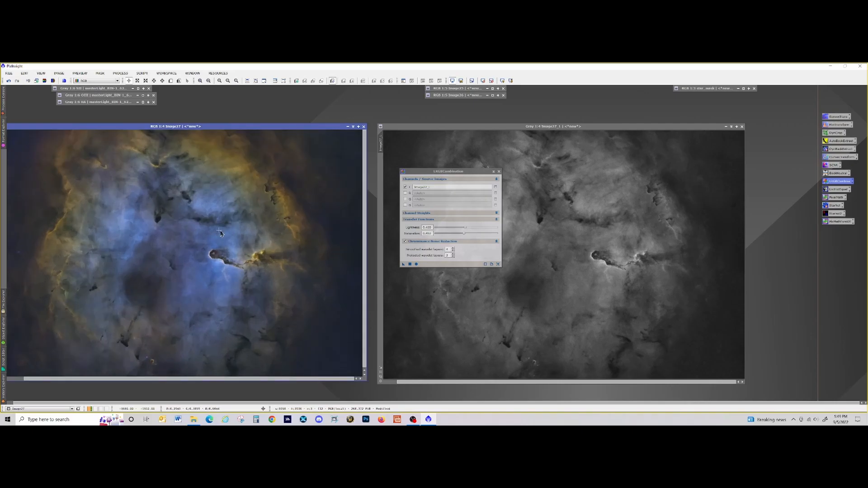
{"action": "scroll", "coordinate": [220, 232], "scroll_direction": "up", "scroll_amount": 1}
{"action": "scroll", "coordinate": [221, 232], "scroll_direction": "down", "scroll_amount": 2}
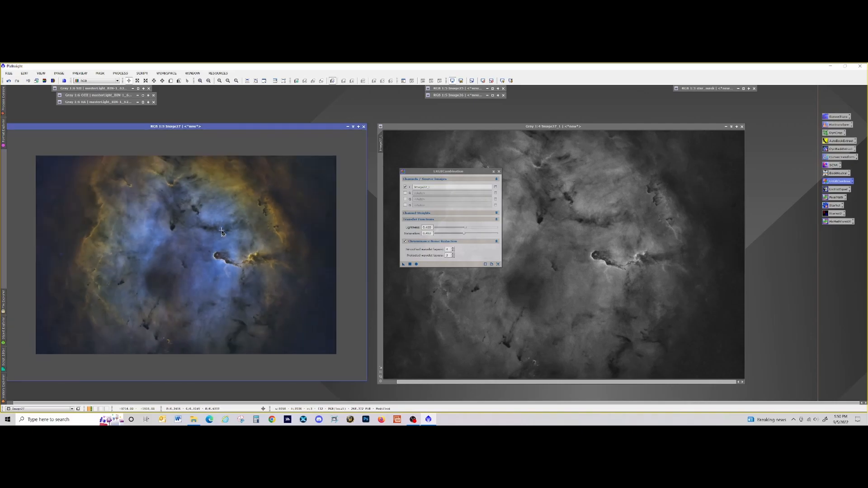
Close LRGBCombination, collapse the lightness image, and park it near the other collapsed images.
{"action": "left_click", "coordinate": [499, 171]}
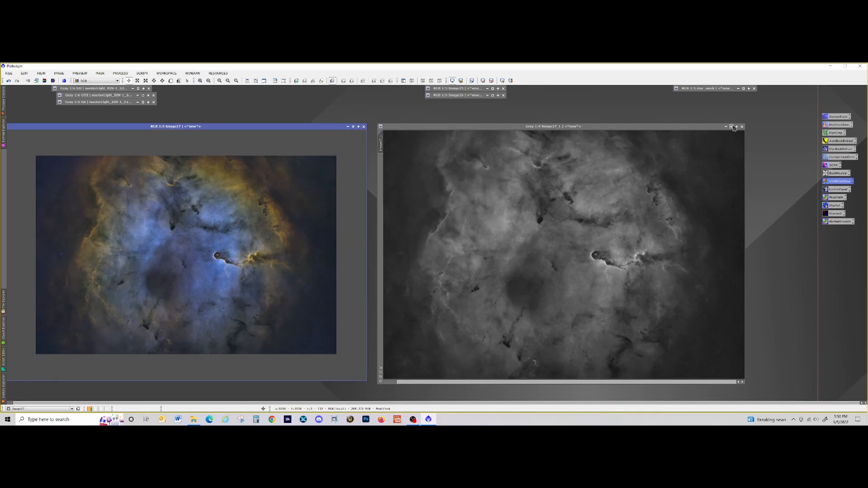
{"action": "left_click", "coordinate": [731, 126]}
{"action": "left_click_drag", "start_coordinate": [555, 256], "coordinate": [592, 98]}
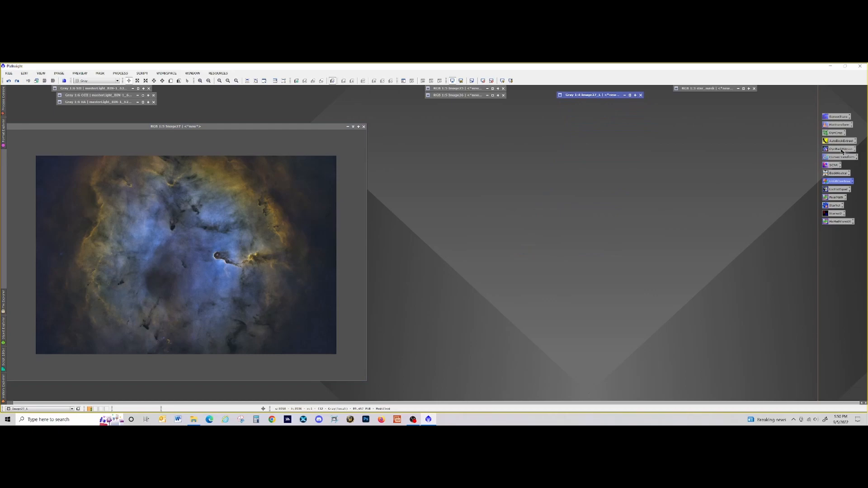
{"action": "double_click", "coordinate": [826, 159]}
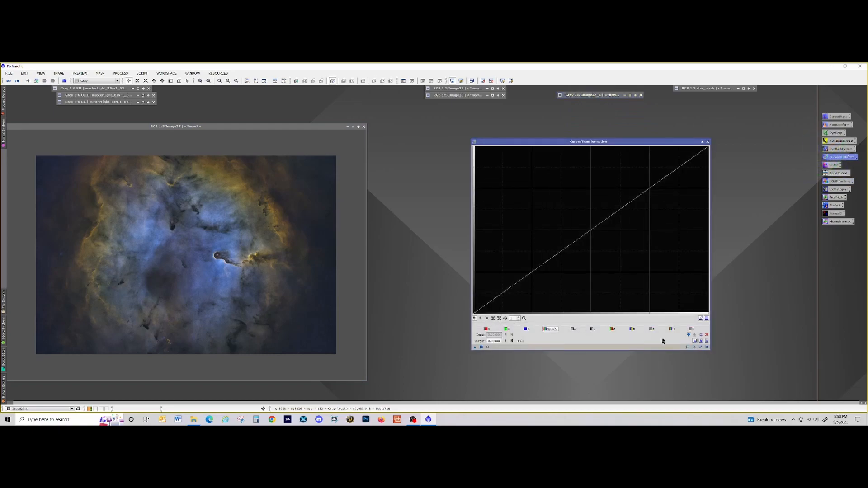
{"action": "left_click", "coordinate": [652, 329]}
{"action": "left_click", "coordinate": [631, 195]}
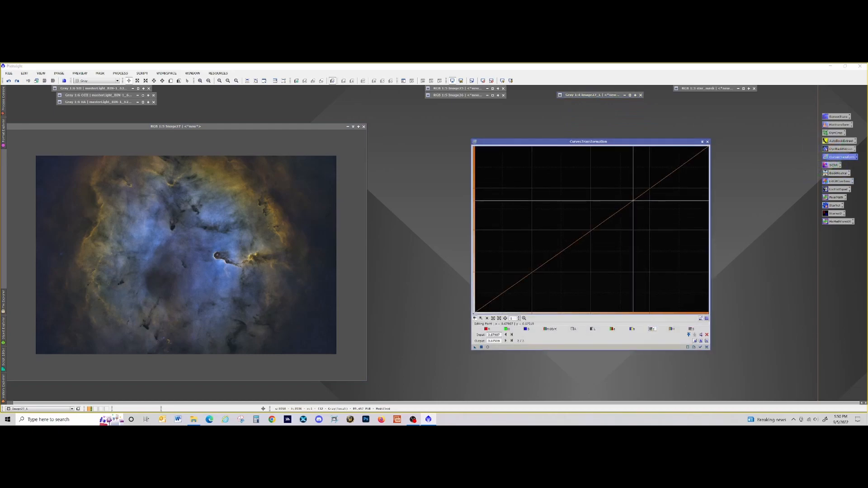
{"action": "left_click_drag", "start_coordinate": [631, 195], "coordinate": [631, 190]}
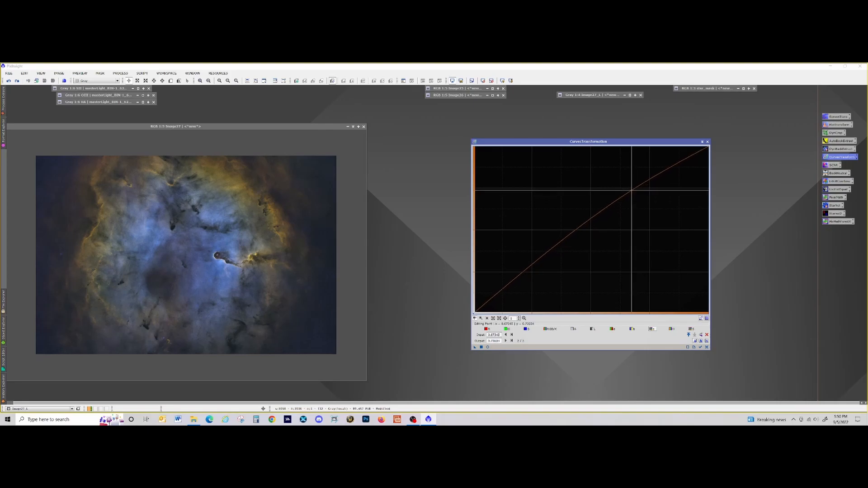
{"action": "left_click", "coordinate": [488, 347]}
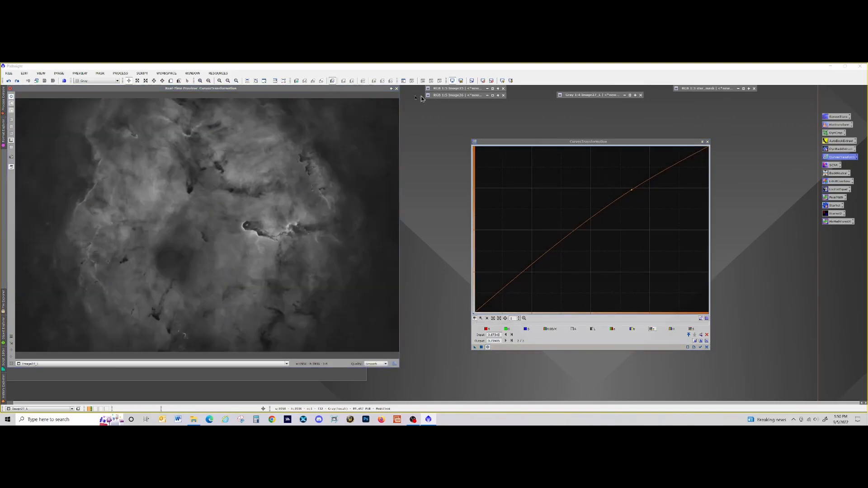
{"action": "left_click", "coordinate": [396, 89]}
{"action": "left_click", "coordinate": [707, 141]}
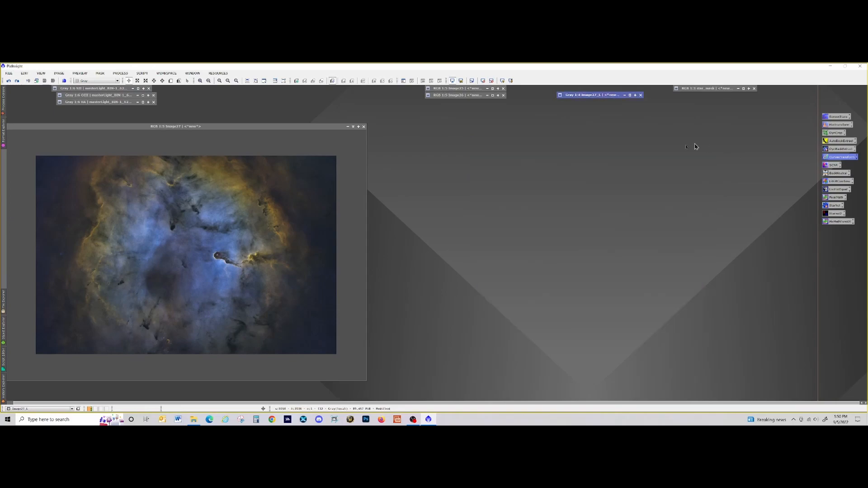
Open CurvesTransformation with a real-time preview of Image27 and raise the saturation curve in its upper part.
{"action": "left_click", "coordinate": [290, 132]}
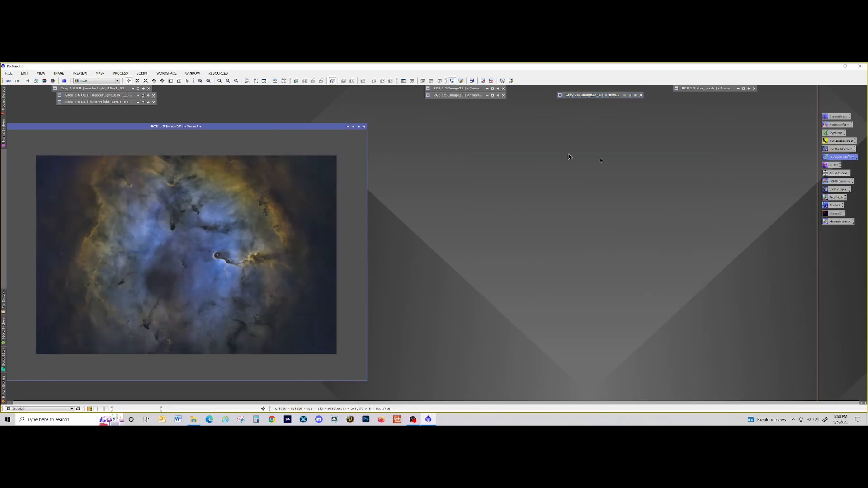
{"action": "double_click", "coordinate": [832, 157]}
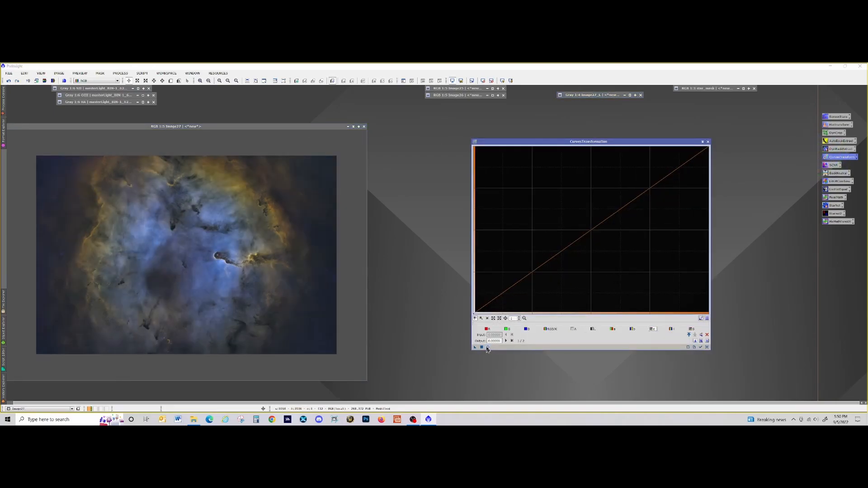
{"action": "left_click", "coordinate": [488, 348]}
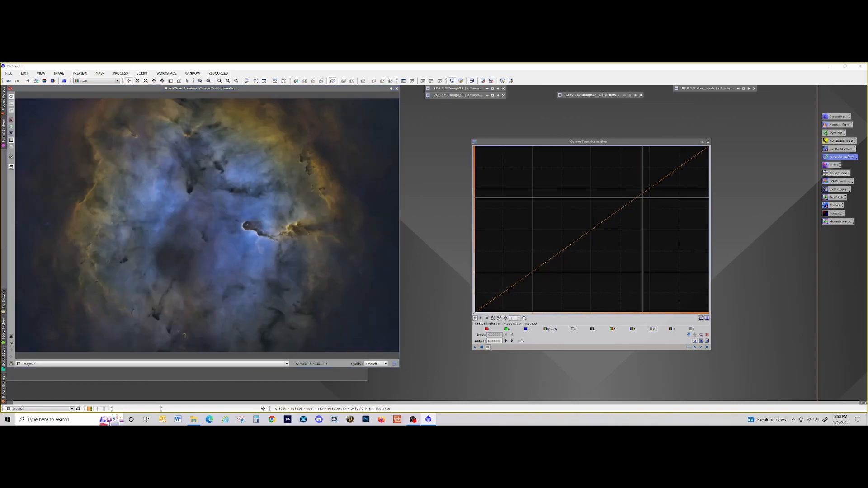
{"action": "left_click", "coordinate": [643, 186]}
{"action": "left_click_drag", "start_coordinate": [644, 186], "coordinate": [647, 179]}
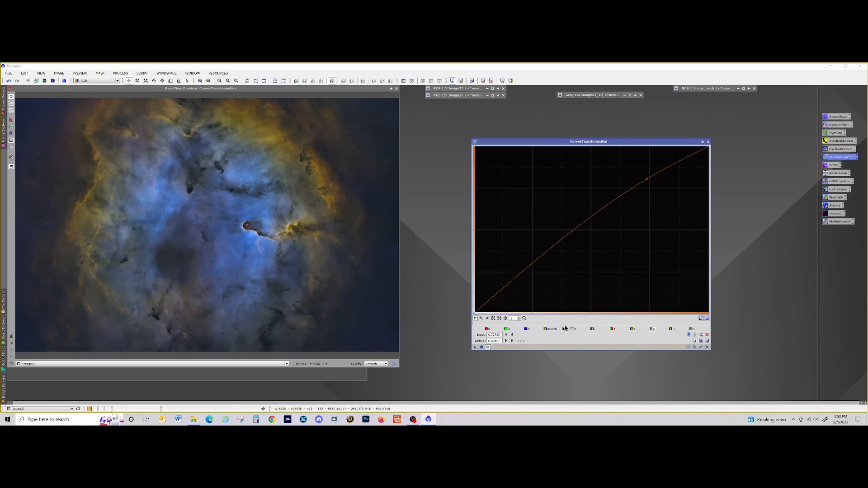
Lower the shadows and raise the midtones on the blue curve, apply the curves to Image27, and close CurvesTransformation and its preview.
{"action": "left_click", "coordinate": [527, 329]}
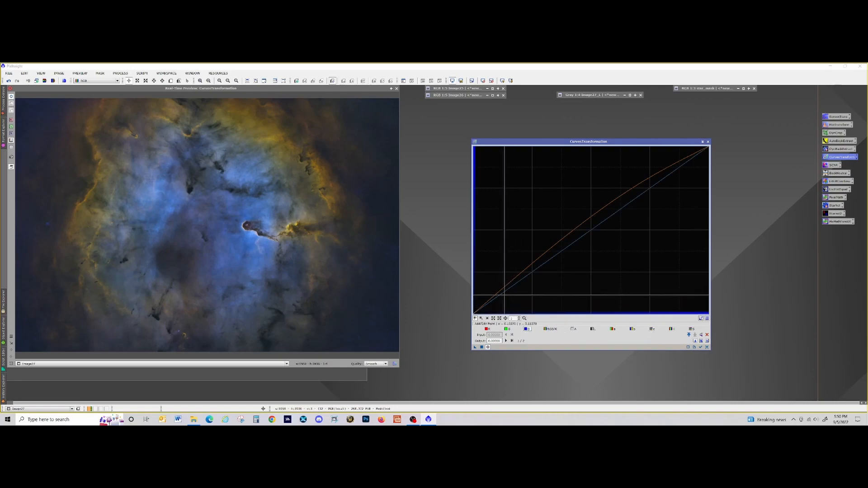
{"action": "left_click_drag", "start_coordinate": [503, 294], "coordinate": [503, 297]}
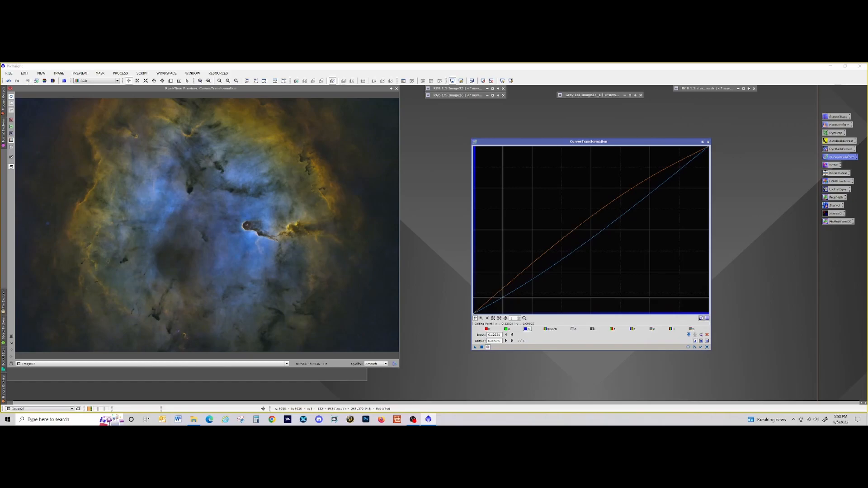
{"action": "left_click_drag", "start_coordinate": [597, 232], "coordinate": [597, 225]}
{"action": "left_click", "coordinate": [482, 347]}
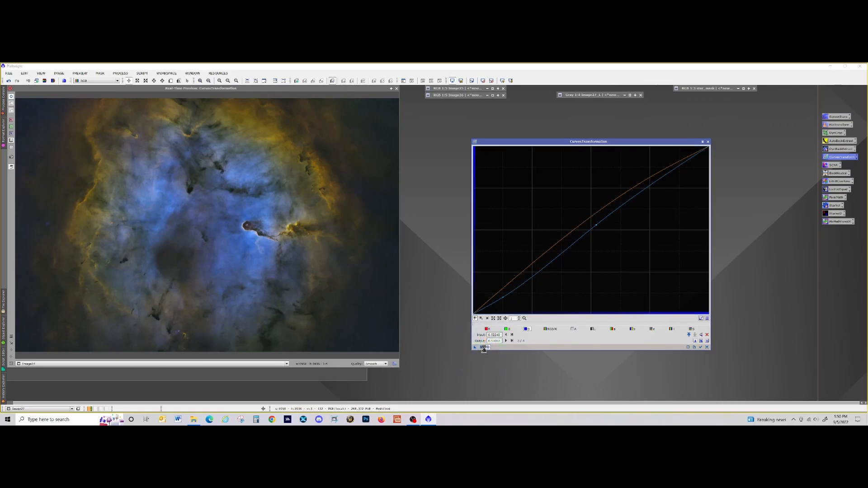
{"action": "left_click", "coordinate": [708, 141]}
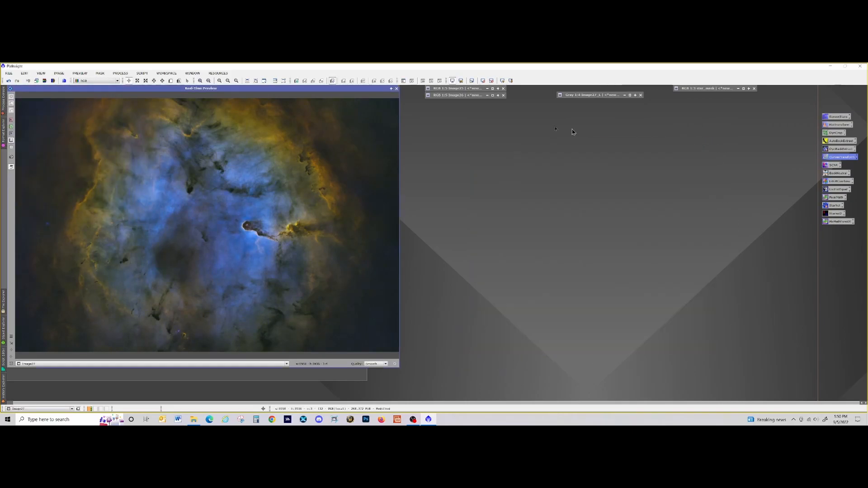
{"action": "left_click", "coordinate": [396, 88]}
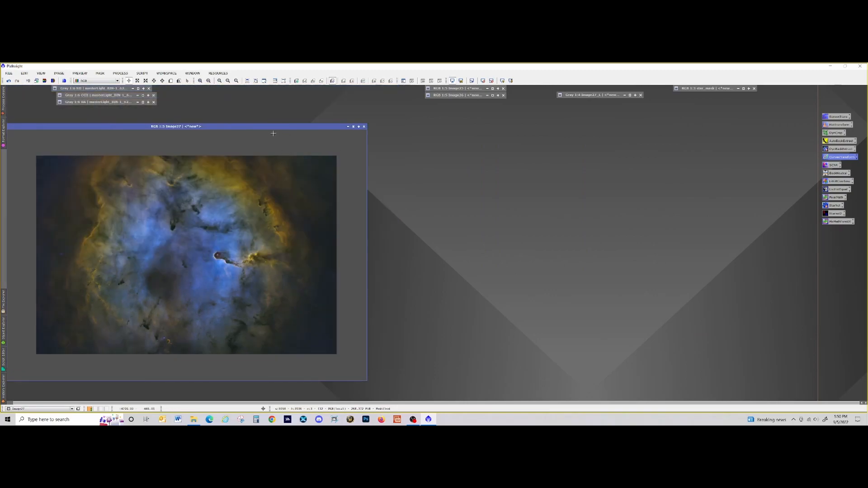
Open CloneStamp on Image27 at the isolated blue spot in the dark background, and increase the brush radius and softness.
{"action": "left_click_drag", "start_coordinate": [274, 128], "coordinate": [337, 117]}
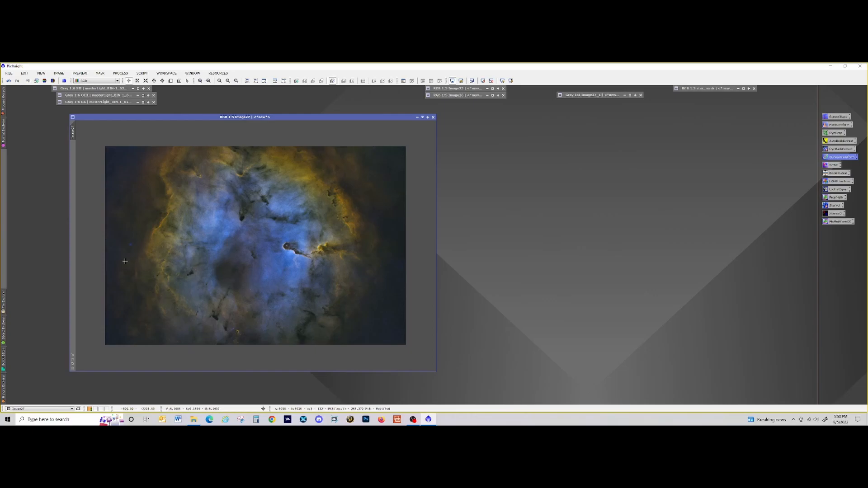
{"action": "scroll", "coordinate": [130, 244], "scroll_direction": "up", "scroll_amount": 4}
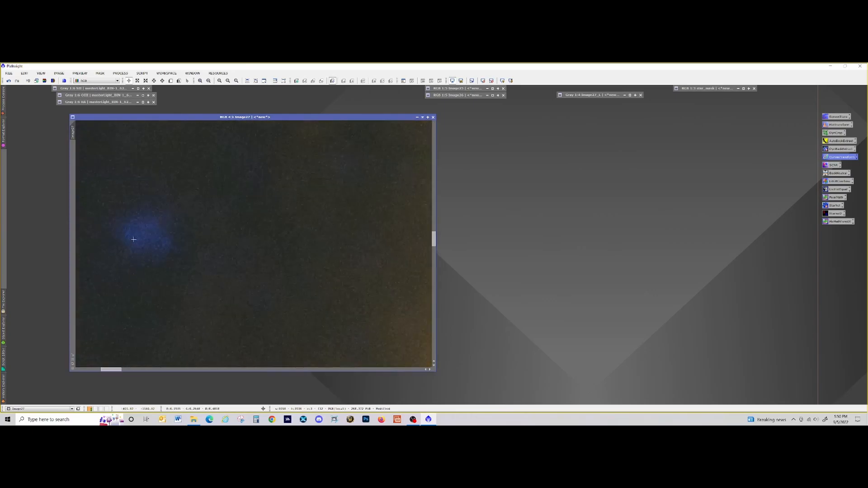
{"action": "scroll", "coordinate": [138, 237], "scroll_direction": "down", "scroll_amount": 2}
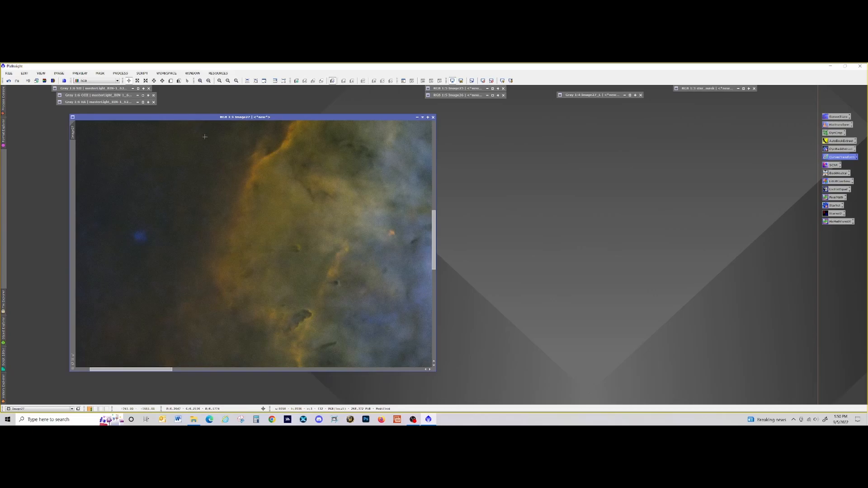
{"action": "left_click", "coordinate": [120, 73]}
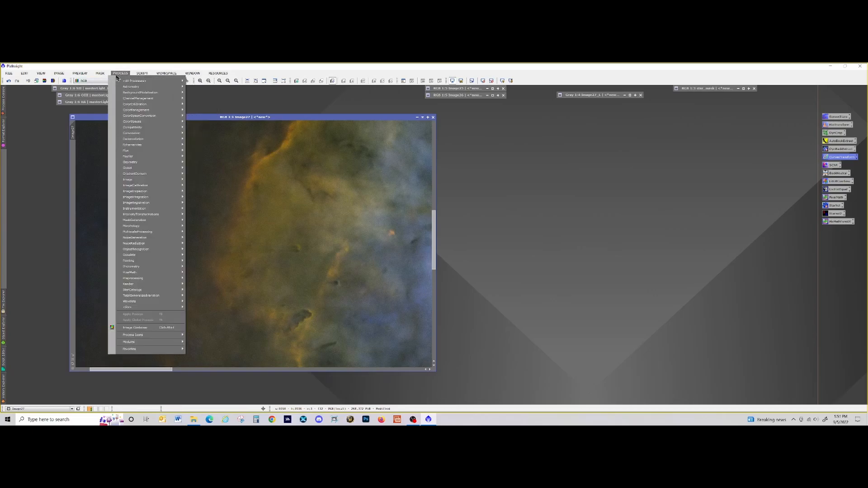
{"action": "mouse_move", "coordinate": [162, 81]}
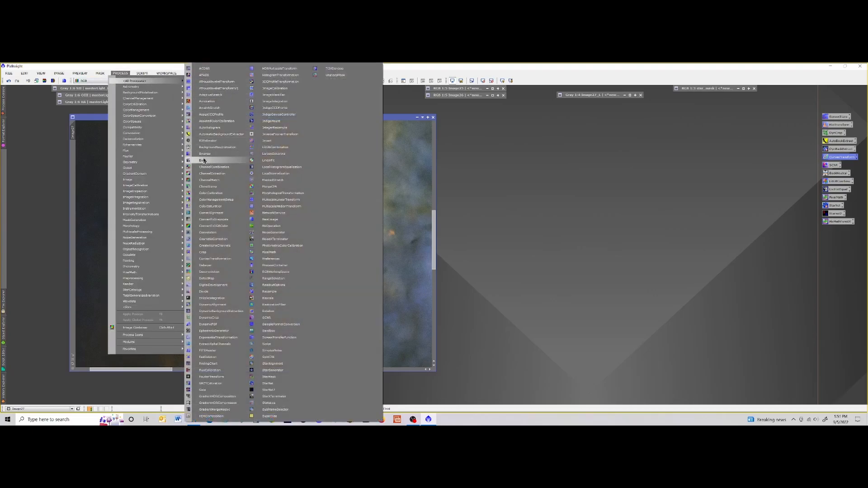
{"action": "left_click", "coordinate": [214, 186]}
{"action": "left_click_drag", "start_coordinate": [468, 200], "coordinate": [306, 189]}
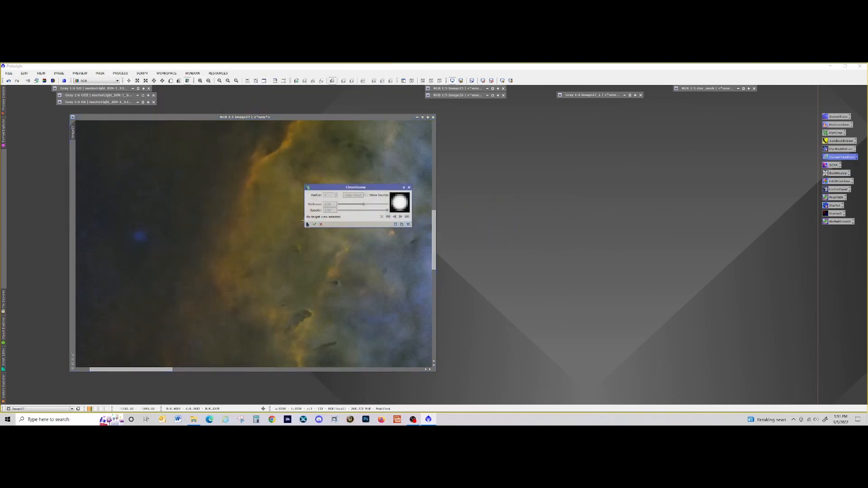
{"action": "left_click", "coordinate": [148, 201]}
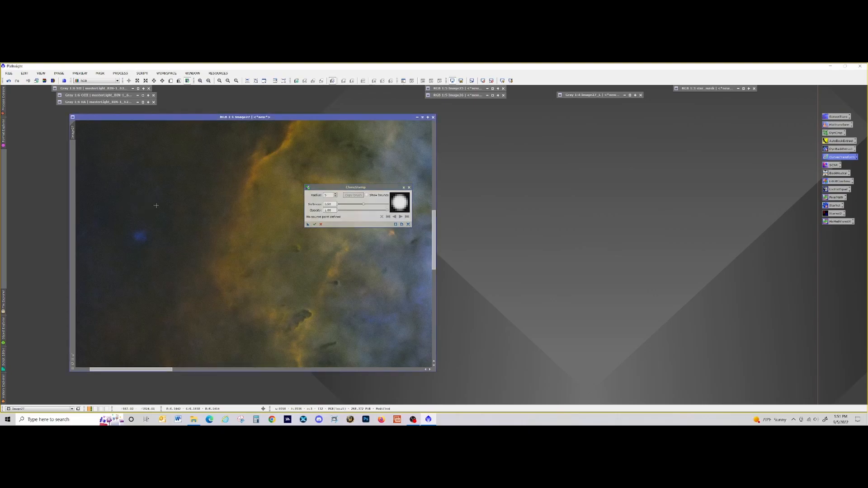
{"action": "left_click", "coordinate": [336, 194]}
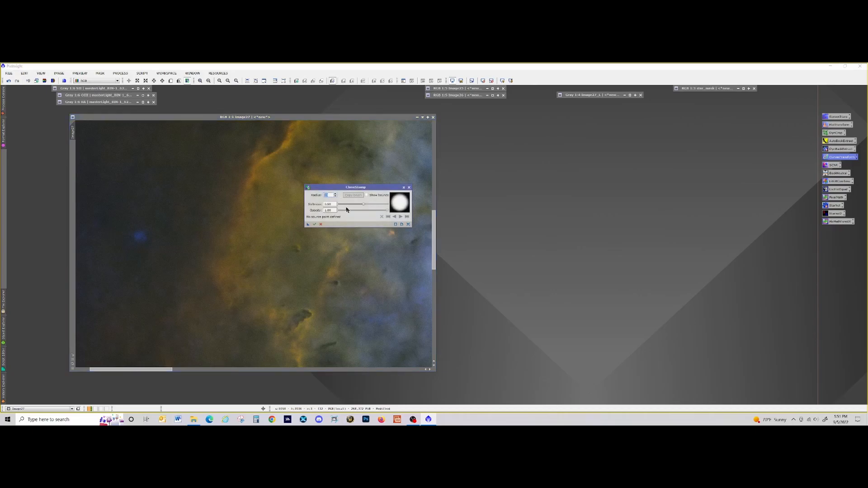
{"action": "left_click_drag", "start_coordinate": [364, 204], "coordinate": [372, 205]}
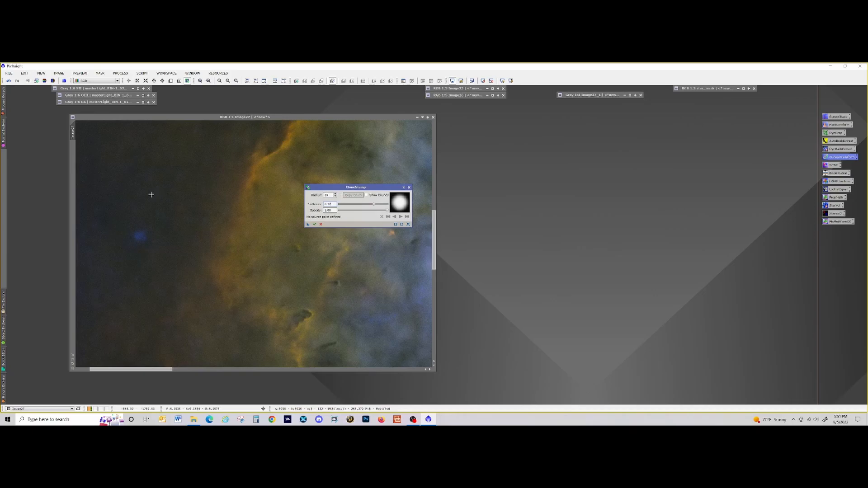
Clone nearby dark background over the isolated blue spot, apply the retouch, and close CloneStamp.
{"action": "left_click", "coordinate": [151, 195], "text": "ctrl"}
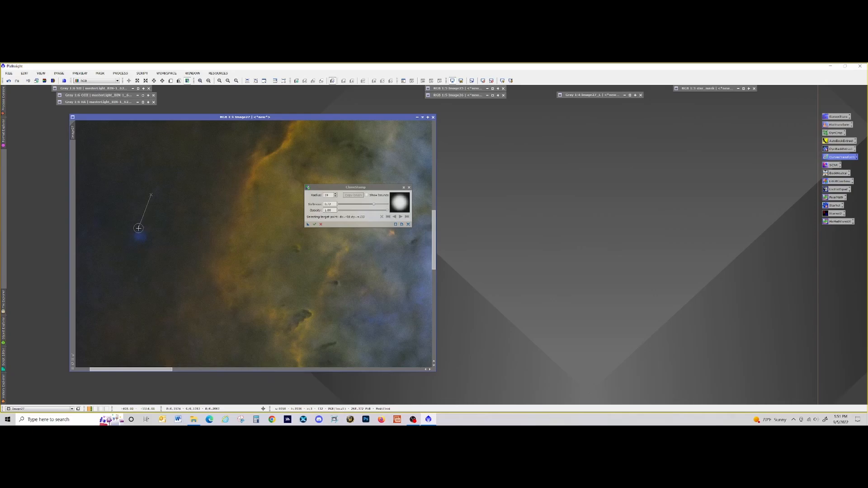
{"action": "left_click", "coordinate": [139, 233]}
{"action": "left_click", "coordinate": [134, 240]}
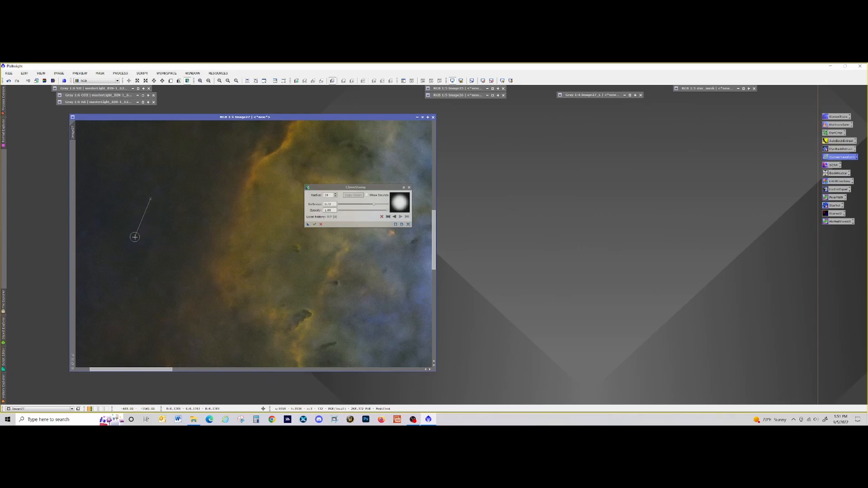
{"action": "left_click", "coordinate": [315, 225]}
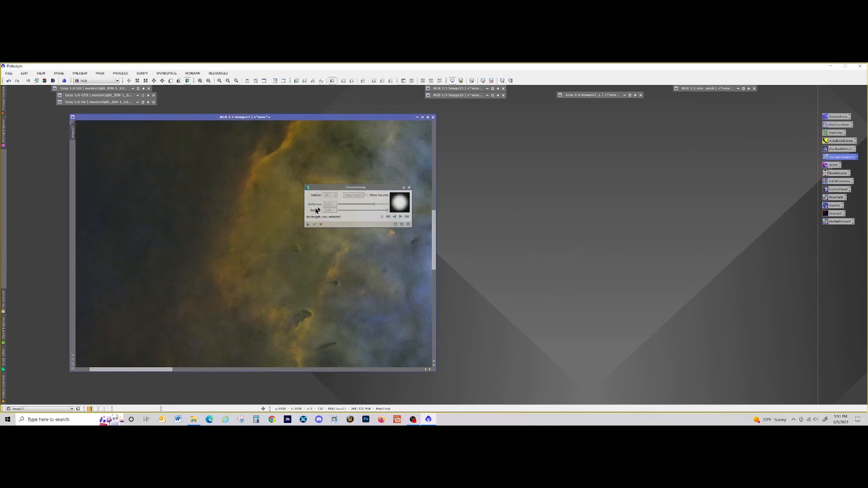
{"action": "left_click", "coordinate": [408, 188]}
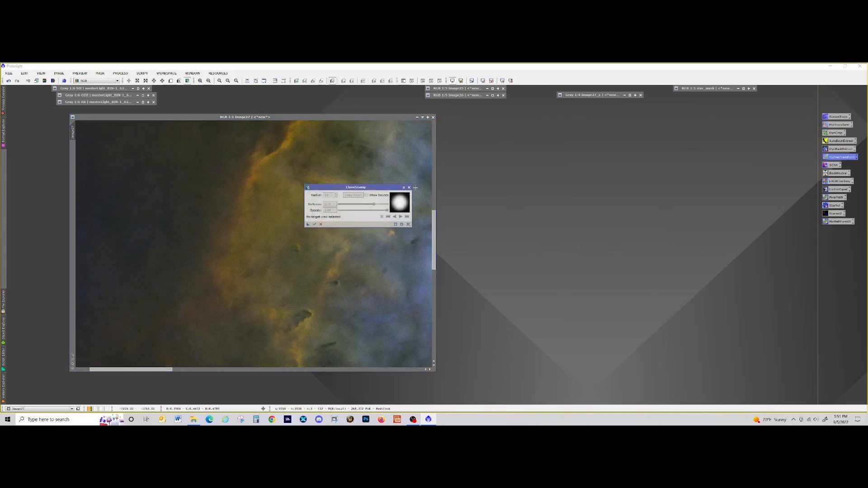
{"action": "left_click", "coordinate": [409, 188]}
{"action": "scroll", "coordinate": [268, 257], "scroll_direction": "down", "scroll_amount": 4}
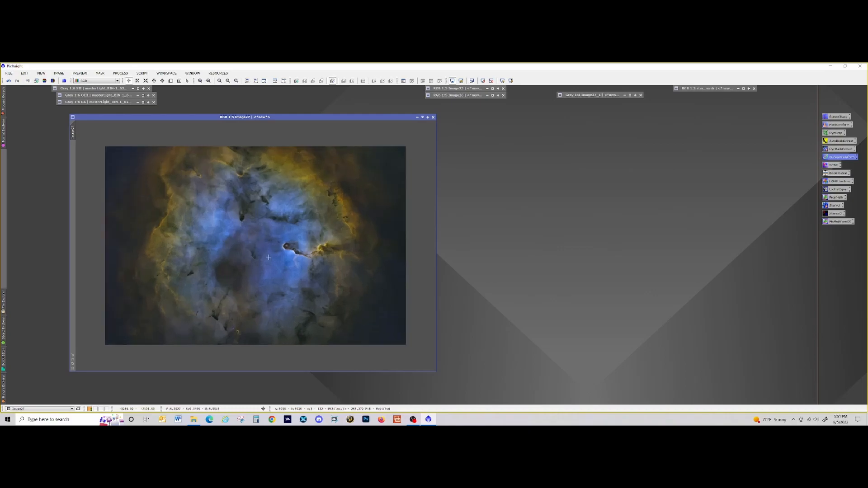
Restore star_mask beside Image27 and build the PixelMath expression Image27+star_mask.
{"action": "double_click", "coordinate": [692, 89]}
{"action": "left_click_drag", "start_coordinate": [503, 167], "coordinate": [635, 150]}
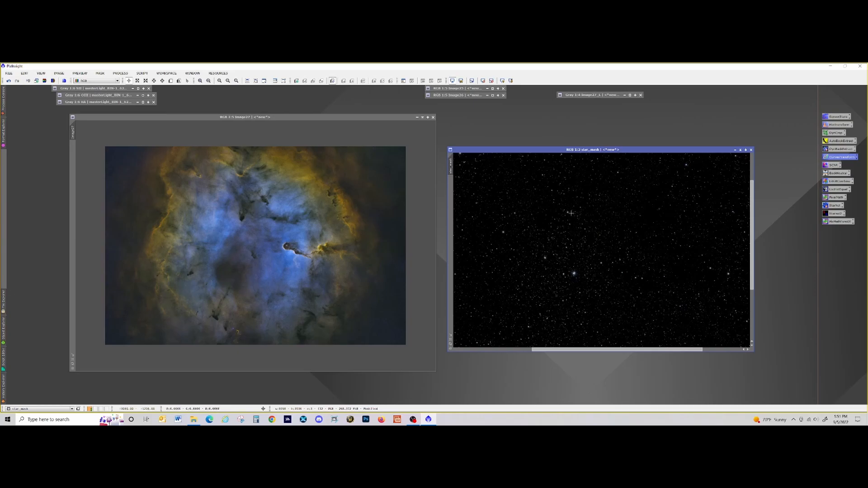
{"action": "double_click", "coordinate": [834, 198]}
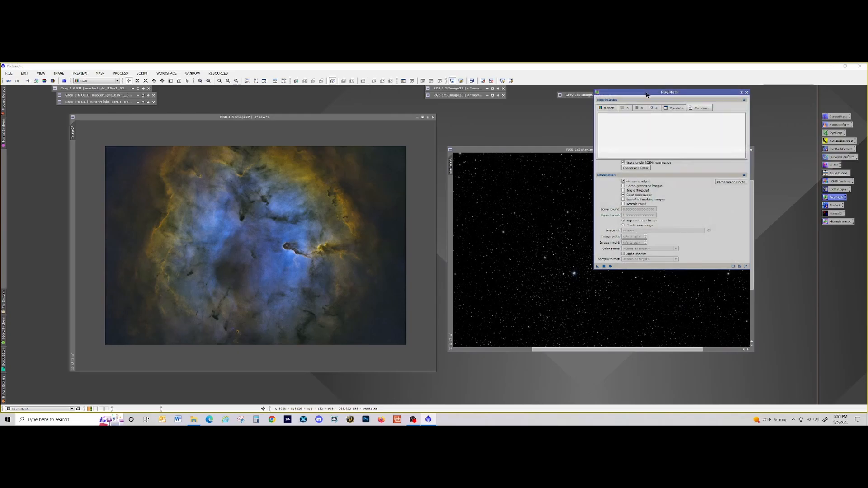
{"action": "left_click_drag", "start_coordinate": [649, 97], "coordinate": [533, 162]}
{"action": "left_click", "coordinate": [516, 236]}
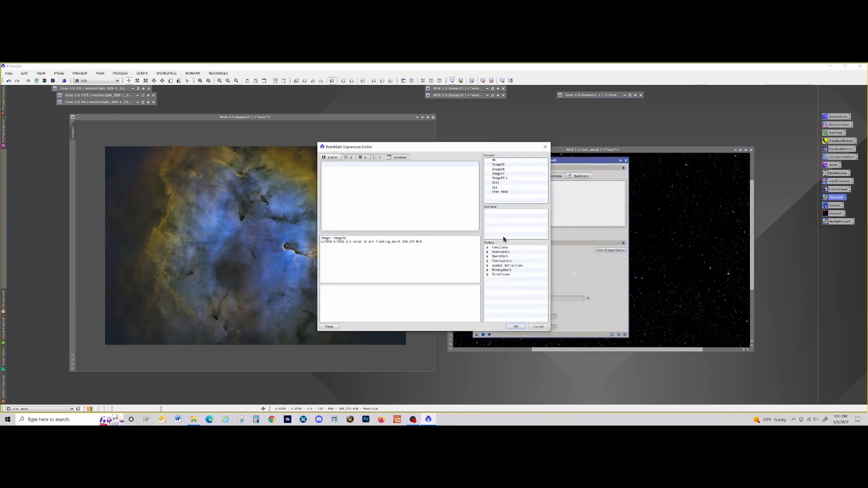
{"action": "left_click", "coordinate": [494, 174]}
{"action": "double_click", "coordinate": [493, 176]}
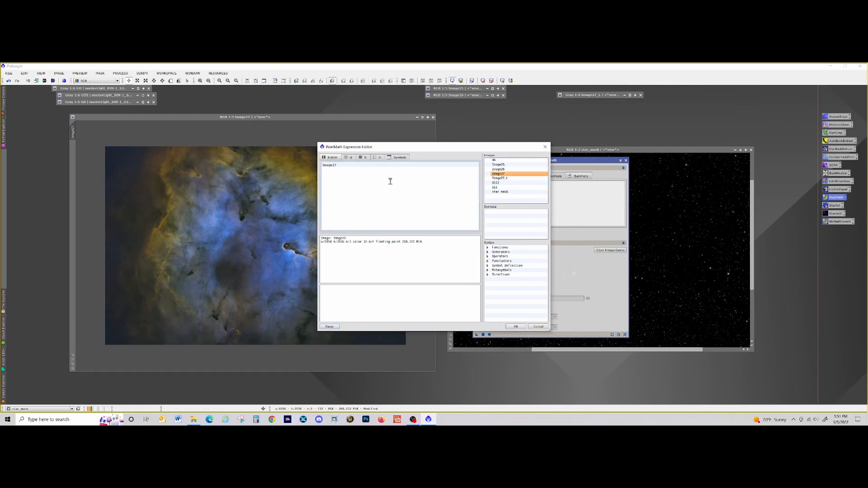
{"action": "type", "text": "+"}
{"action": "double_click", "coordinate": [502, 192]}
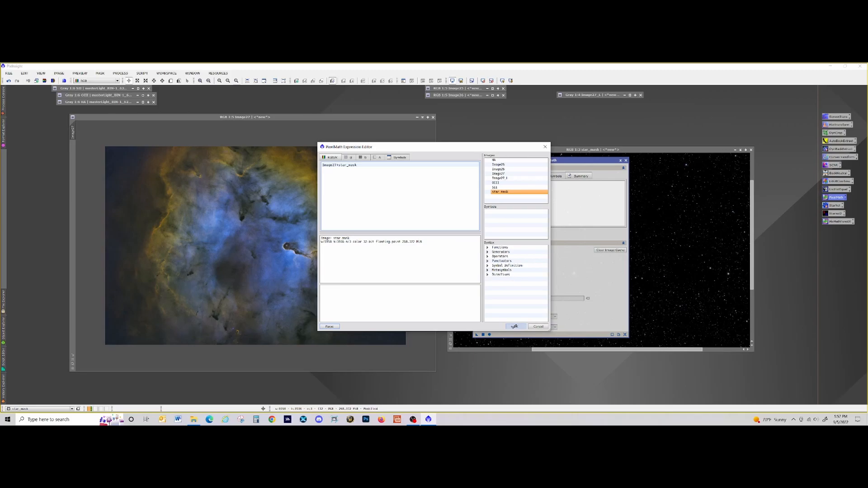
{"action": "left_click", "coordinate": [516, 327]}
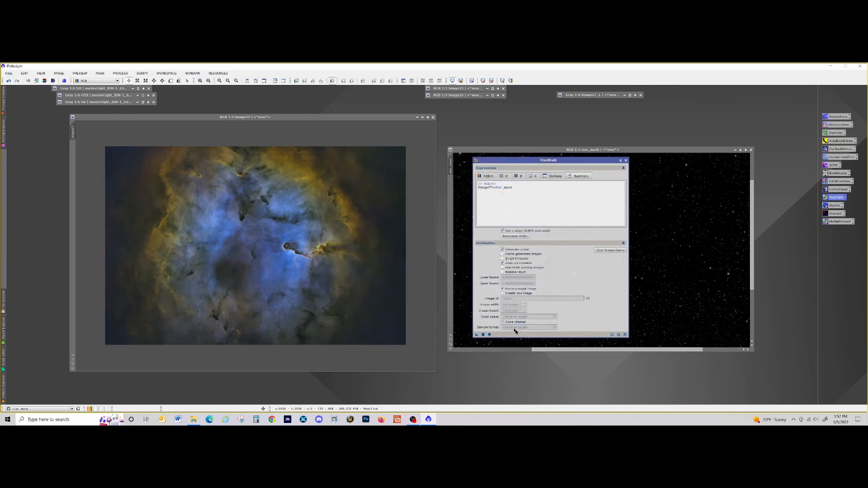
Set PixelMath to create a new image, run the star addition, and move the resulting image clear of the PixelMath window.
{"action": "left_click", "coordinate": [503, 293]}
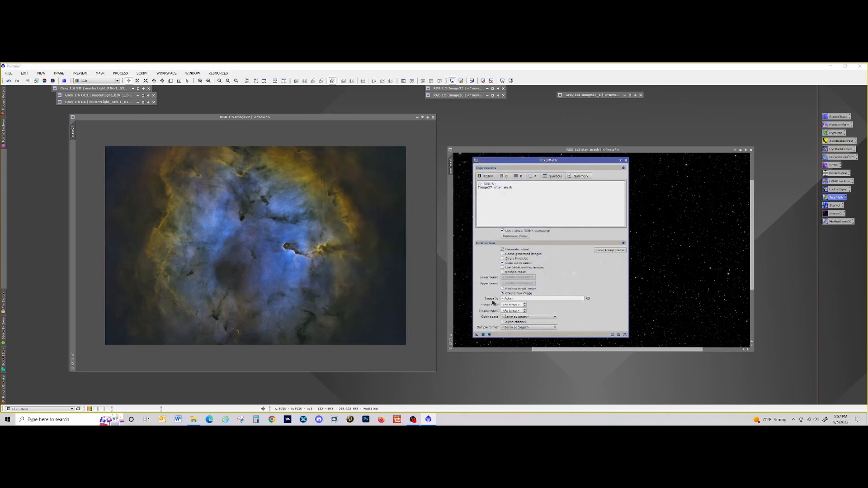
{"action": "left_click", "coordinate": [484, 335]}
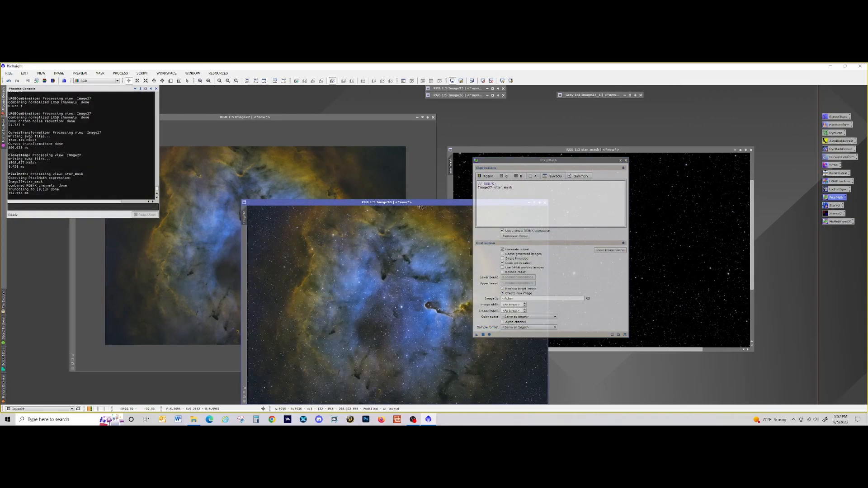
{"action": "left_click_drag", "start_coordinate": [420, 203], "coordinate": [326, 154]}
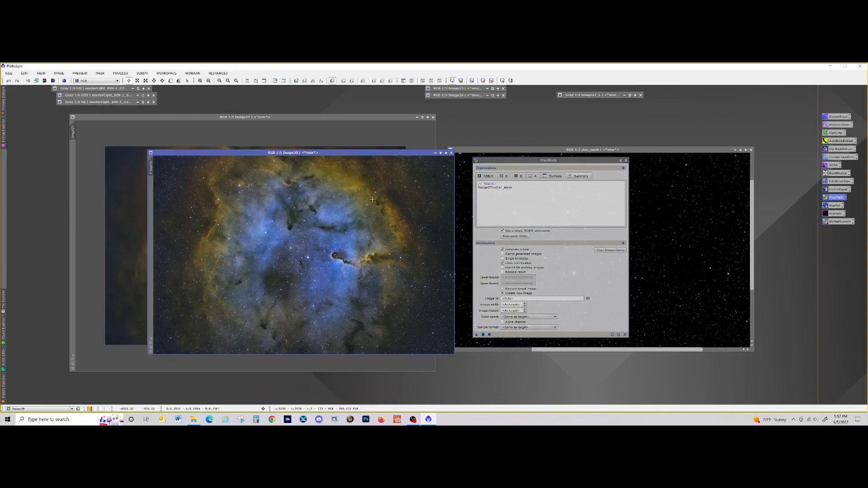
Close PixelMath, collapse star_mask and Image27, and centre the combined starry image in the workspace.
{"action": "left_click", "coordinate": [627, 161]}
{"action": "left_click", "coordinate": [741, 150]}
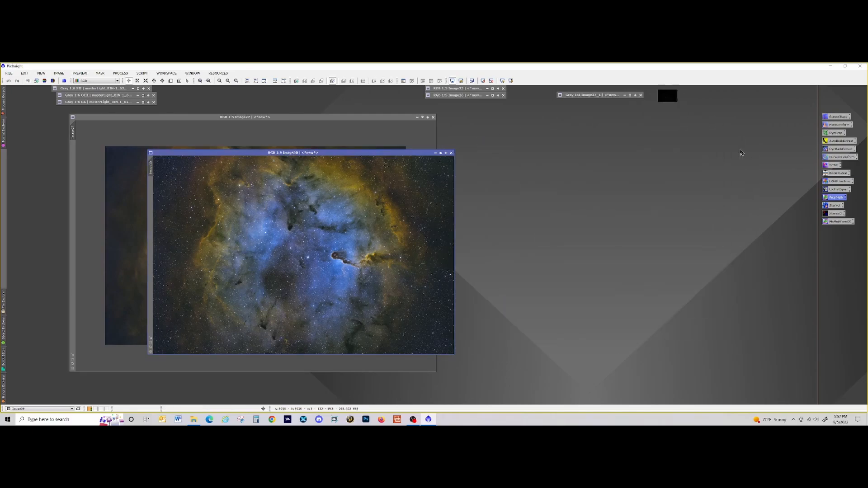
{"action": "left_click", "coordinate": [423, 117]}
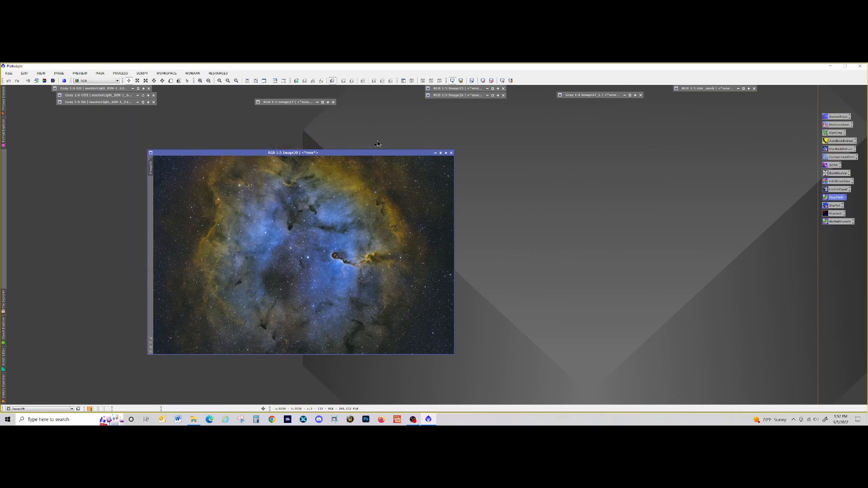
{"action": "left_click_drag", "start_coordinate": [389, 152], "coordinate": [509, 148]}
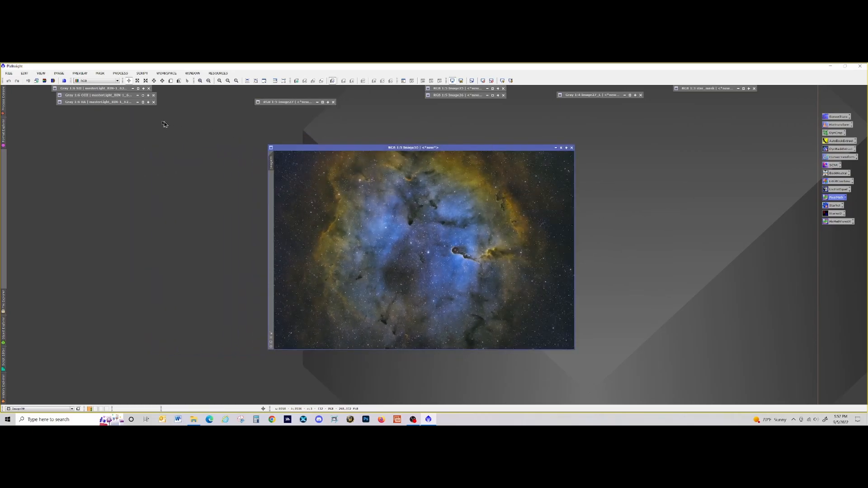
Rotate the combined starry image 90° clockwise.
{"action": "left_click", "coordinate": [60, 74]}
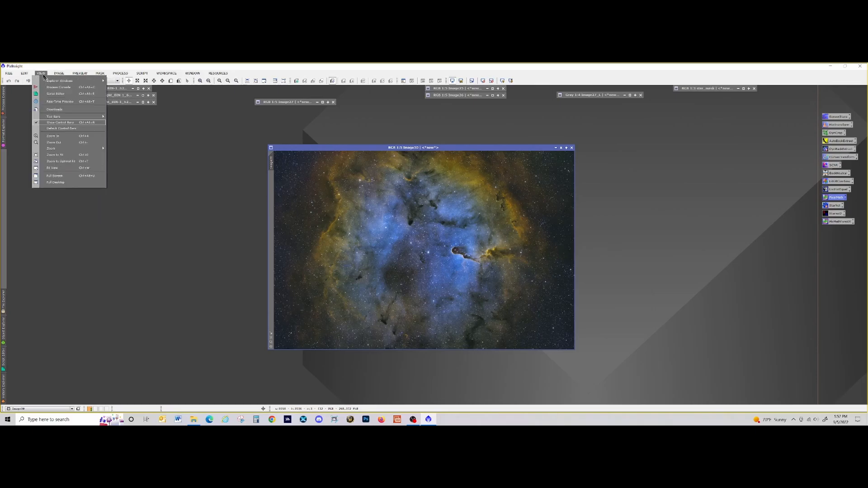
{"action": "left_click", "coordinate": [41, 73]}
{"action": "left_click", "coordinate": [60, 73]}
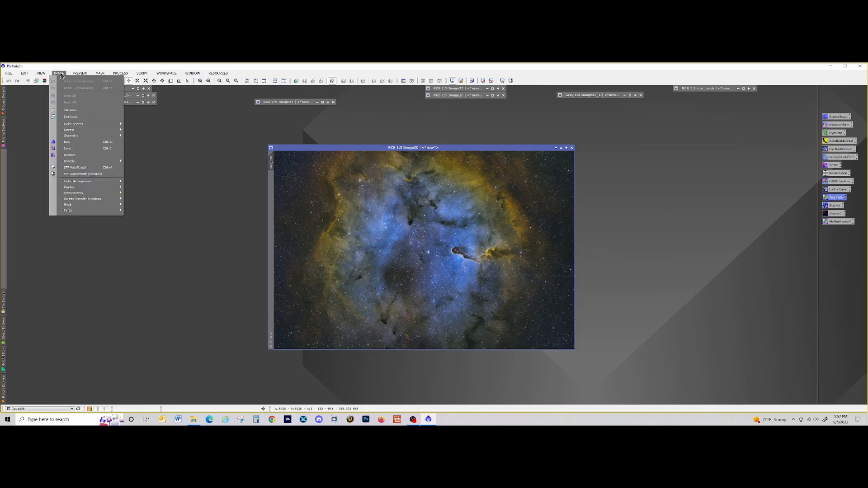
{"action": "mouse_move", "coordinate": [106, 135]}
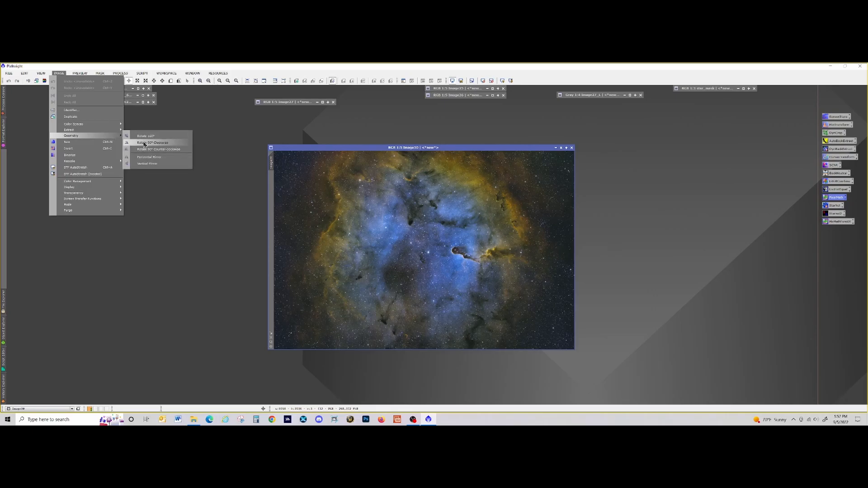
{"action": "left_click", "coordinate": [145, 144]}
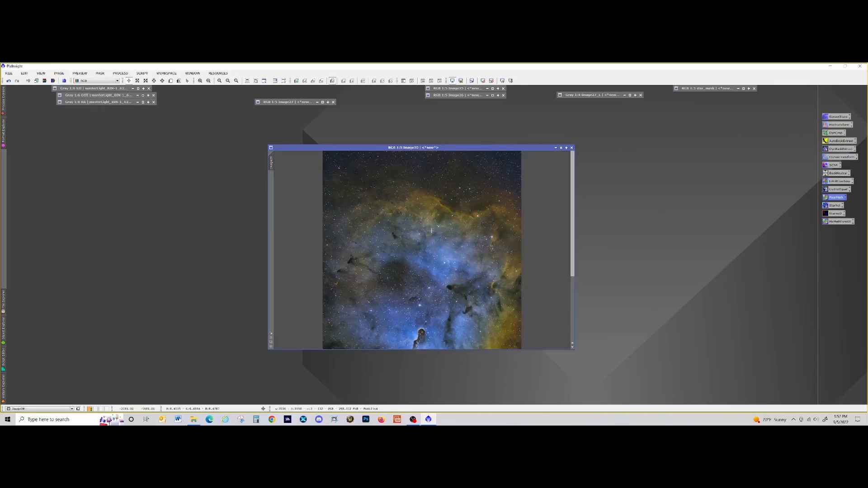
Enlarge the combined starry image's window and move it up so the full rotated frame can be viewed.
{"action": "scroll", "coordinate": [469, 248], "scroll_direction": "up", "scroll_amount": 3}
{"action": "scroll", "coordinate": [469, 248], "scroll_direction": "down", "scroll_amount": 6}
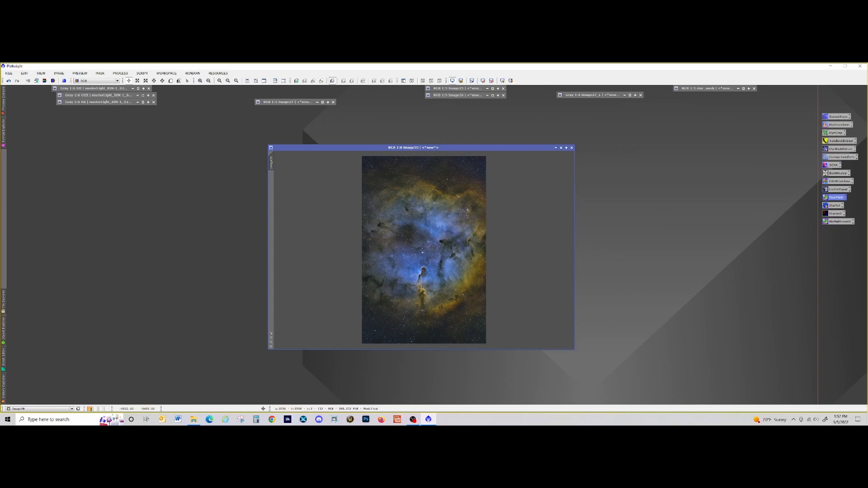
{"action": "left_click_drag", "start_coordinate": [524, 349], "coordinate": [518, 404]}
{"action": "scroll", "coordinate": [520, 343], "scroll_direction": "up", "scroll_amount": 1}
{"action": "left_click_drag", "start_coordinate": [467, 148], "coordinate": [454, 96]}
{"action": "scroll", "coordinate": [504, 241], "scroll_direction": "down", "scroll_amount": 1}
{"action": "scroll", "coordinate": [505, 241], "scroll_direction": "up", "scroll_amount": 3}
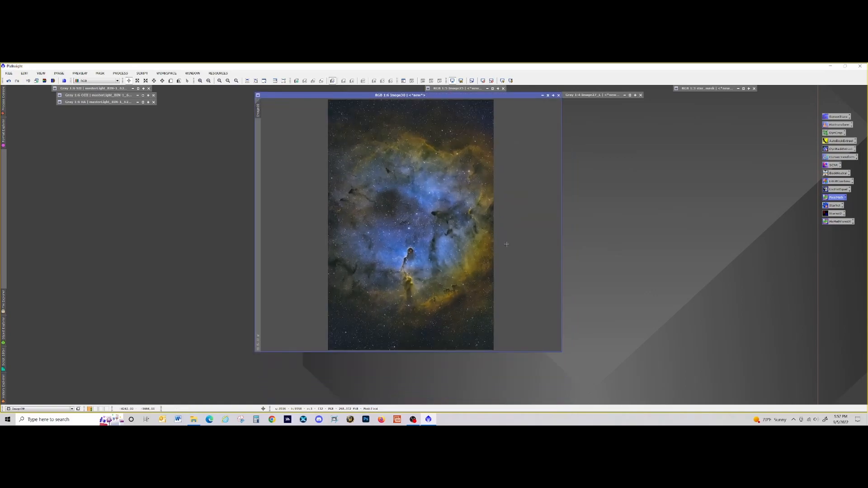
{"action": "scroll", "coordinate": [507, 245], "scroll_direction": "down", "scroll_amount": 1}
{"action": "scroll", "coordinate": [506, 246], "scroll_direction": "up", "scroll_amount": 1}
{"action": "scroll", "coordinate": [507, 247], "scroll_direction": "down", "scroll_amount": 1}
{"action": "scroll", "coordinate": [523, 235], "scroll_direction": "up", "scroll_amount": 1}
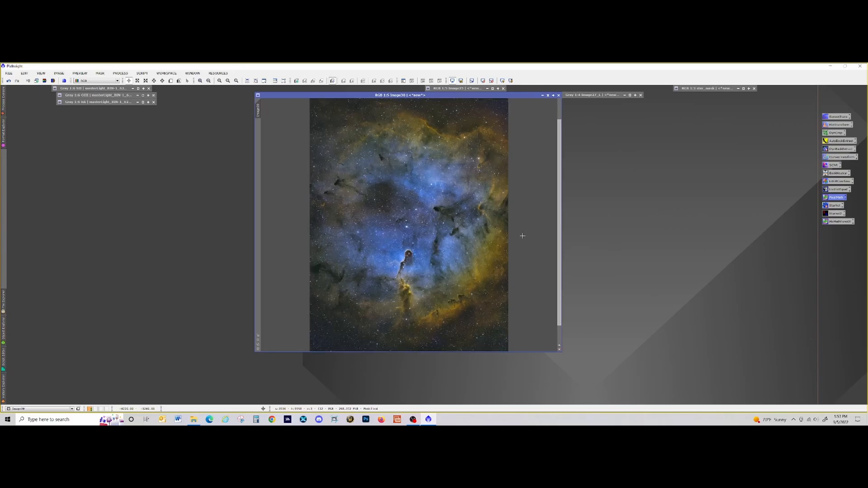
Try the DarkStructureEnhance script on the combined starry image with an amount of 0.24, and undo it.
{"action": "left_click", "coordinate": [141, 74]}
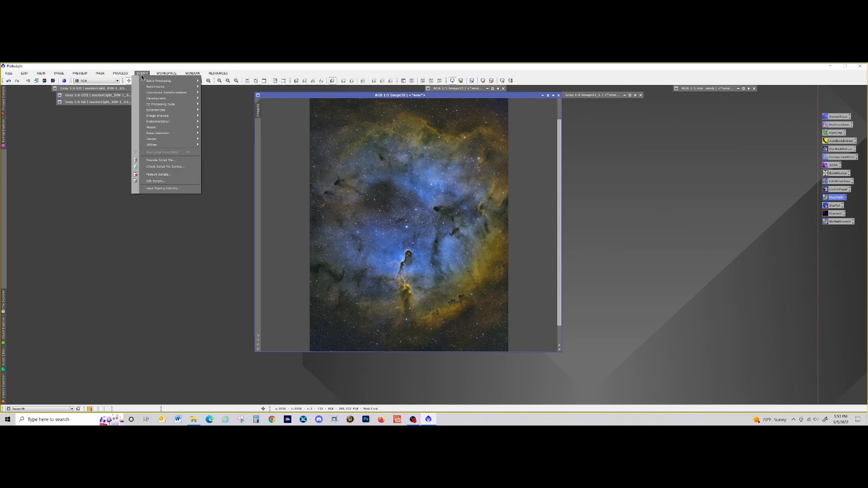
{"action": "mouse_move", "coordinate": [181, 145]}
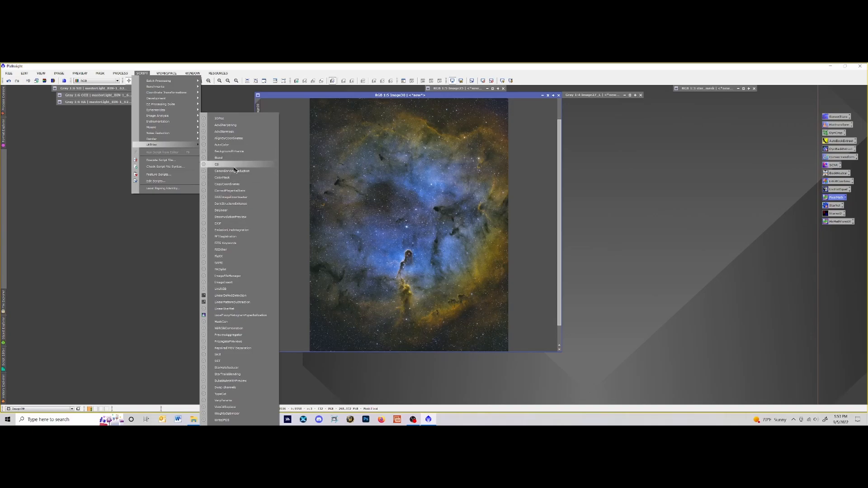
{"action": "left_click", "coordinate": [236, 204]}
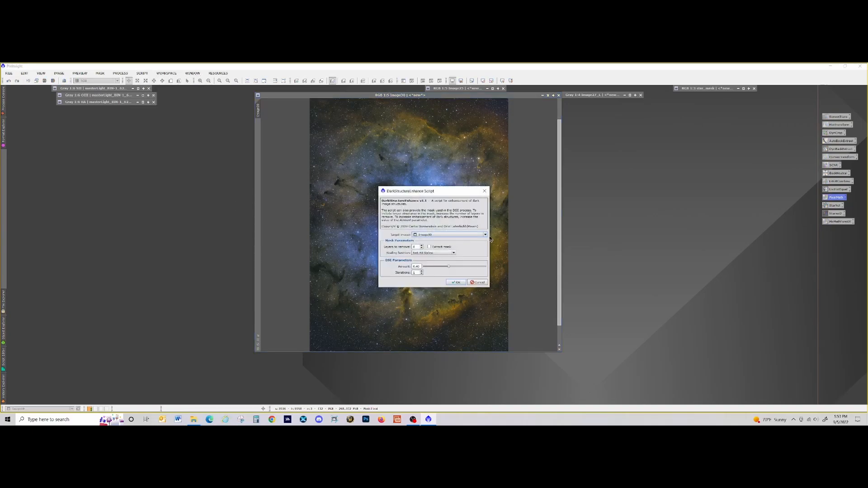
{"action": "left_click_drag", "start_coordinate": [449, 267], "coordinate": [438, 268]}
{"action": "left_click_drag", "start_coordinate": [452, 190], "coordinate": [646, 152]}
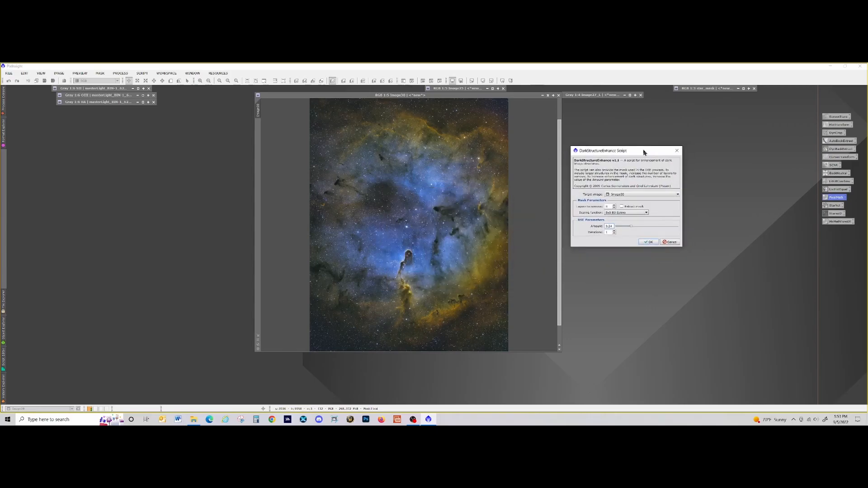
{"action": "left_click", "coordinate": [649, 242]}
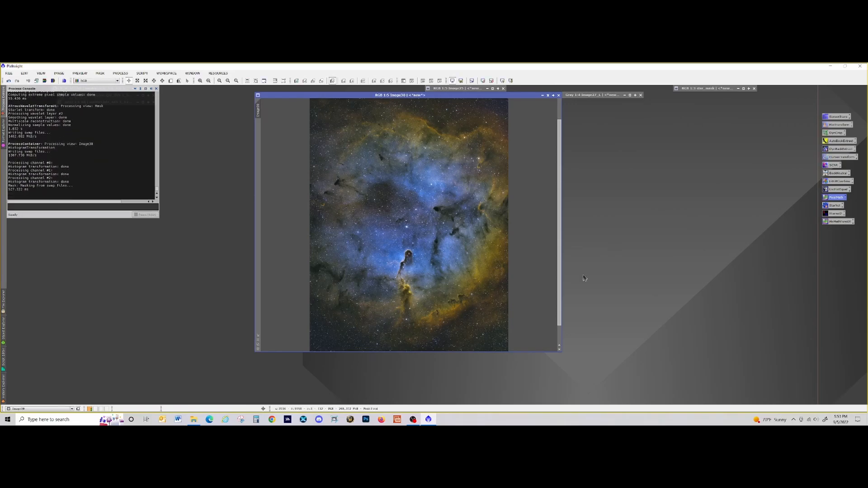
{"action": "left_click", "coordinate": [9, 82]}
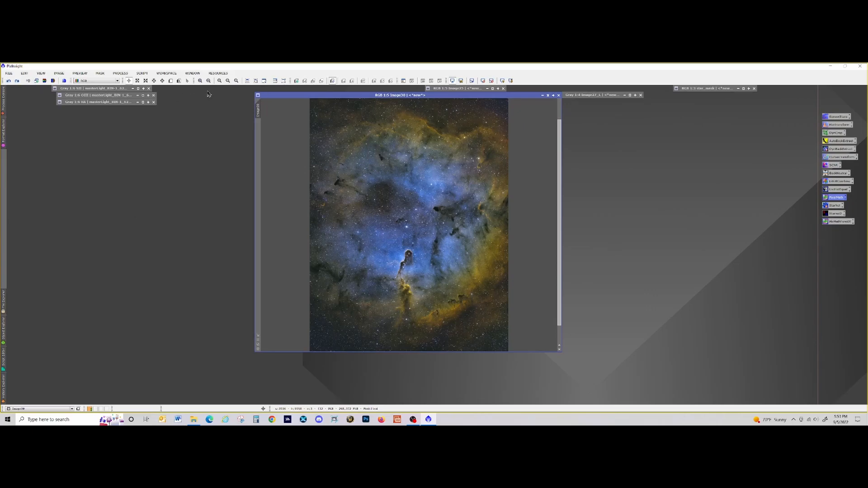
Run the DarkStructureEnhance script on the combined starry image with the amount reduced well below its default.
{"action": "left_click", "coordinate": [142, 74]}
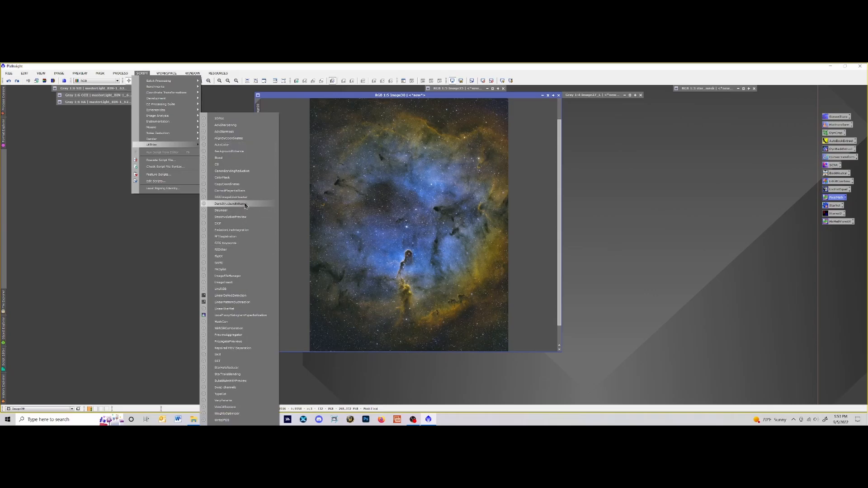
{"action": "left_click", "coordinate": [246, 205]}
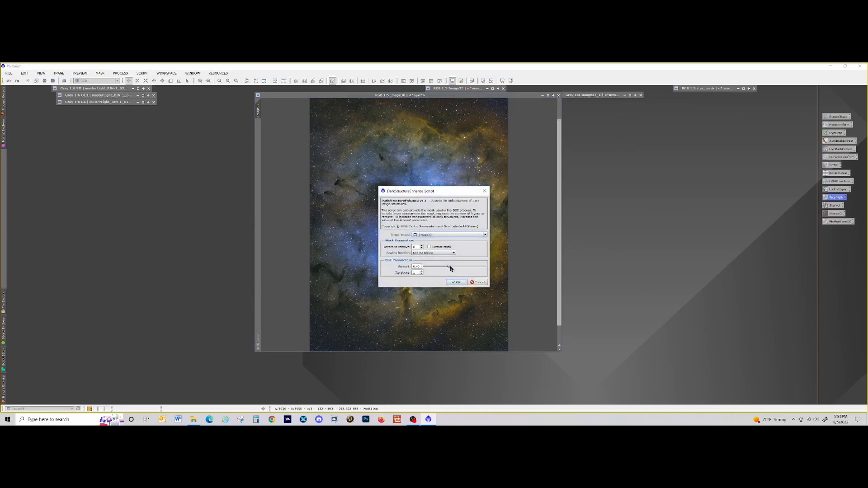
{"action": "left_click_drag", "start_coordinate": [449, 268], "coordinate": [434, 267]}
{"action": "left_click", "coordinate": [456, 283]}
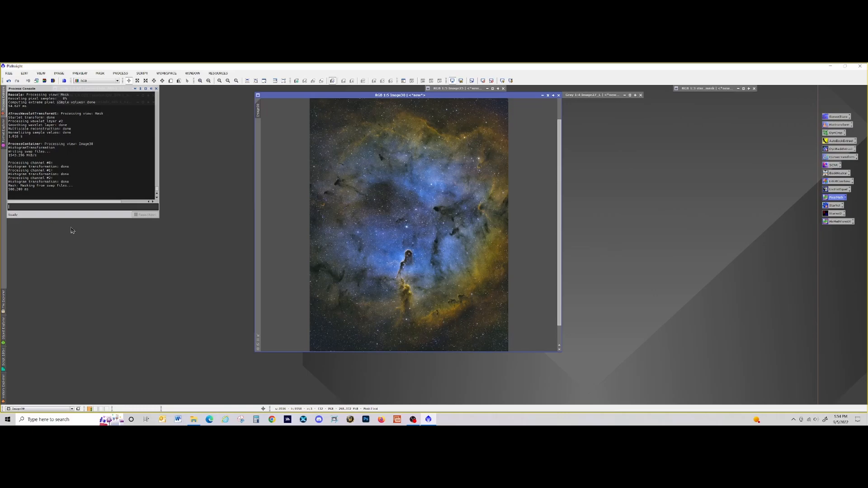
Examine the dark structures around the trunk up close, and extend the image window downward to show the whole frame.
{"action": "scroll", "coordinate": [415, 269], "scroll_direction": "up", "scroll_amount": 4}
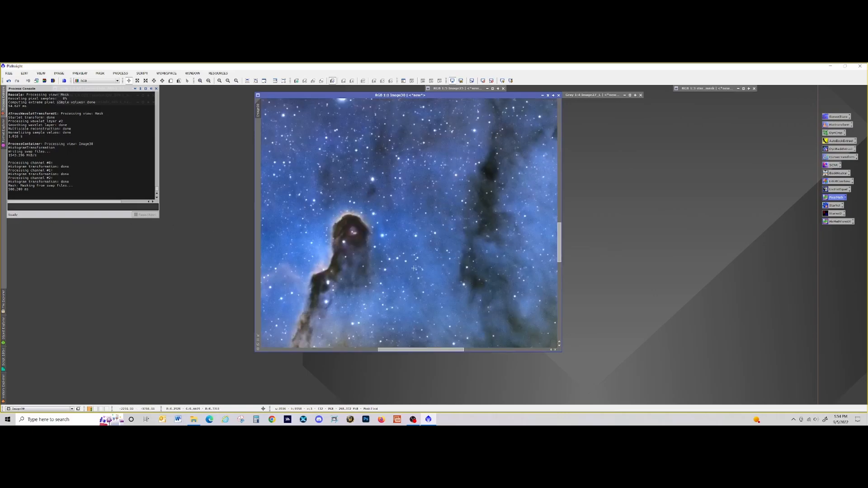
{"action": "scroll", "coordinate": [351, 256], "scroll_direction": "down", "scroll_amount": 3}
{"action": "scroll", "coordinate": [416, 312], "scroll_direction": "up", "scroll_amount": 3}
{"action": "scroll", "coordinate": [453, 325], "scroll_direction": "down", "scroll_amount": 2}
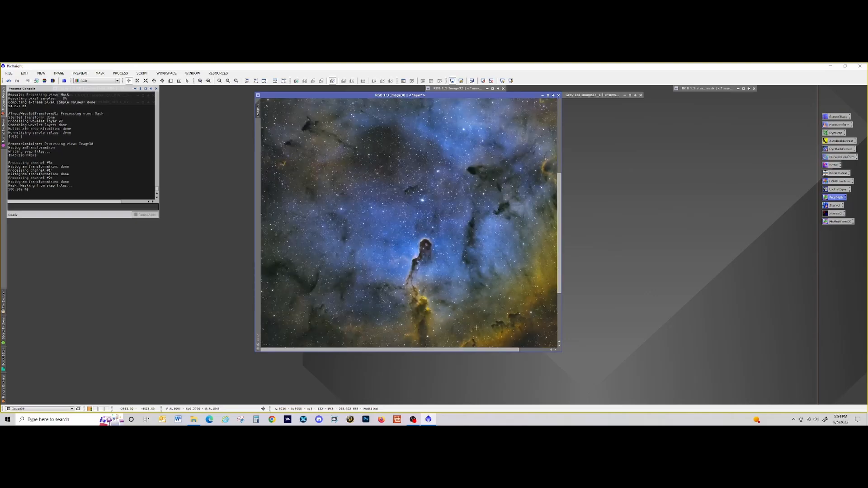
{"action": "scroll", "coordinate": [482, 329], "scroll_direction": "up", "scroll_amount": 1}
{"action": "scroll", "coordinate": [483, 330], "scroll_direction": "down", "scroll_amount": 3}
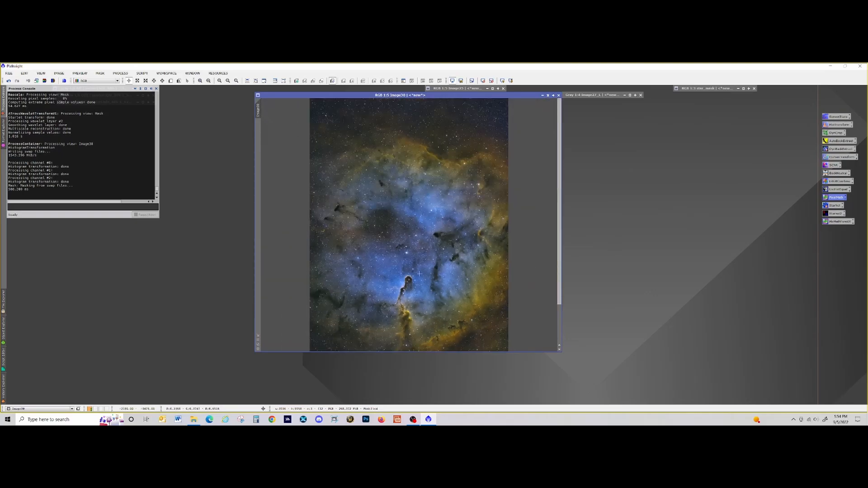
{"action": "scroll", "coordinate": [425, 277], "scroll_direction": "down", "scroll_amount": 1}
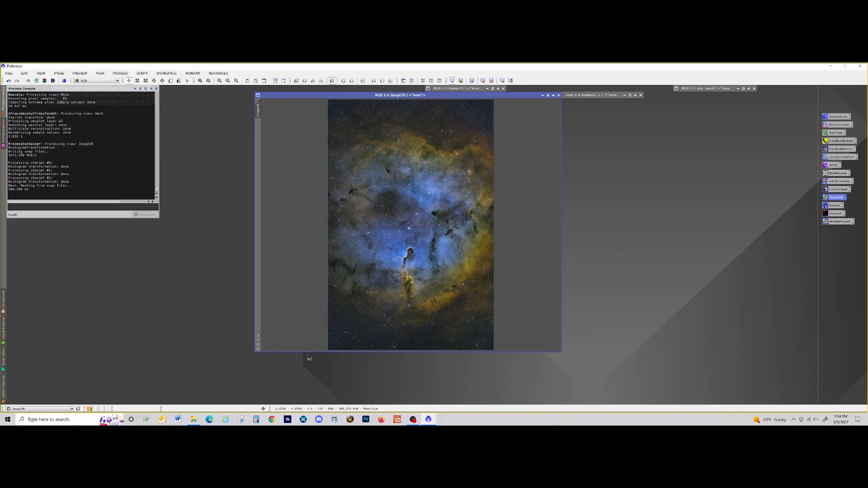
{"action": "left_click_drag", "start_coordinate": [309, 355], "coordinate": [312, 397]}
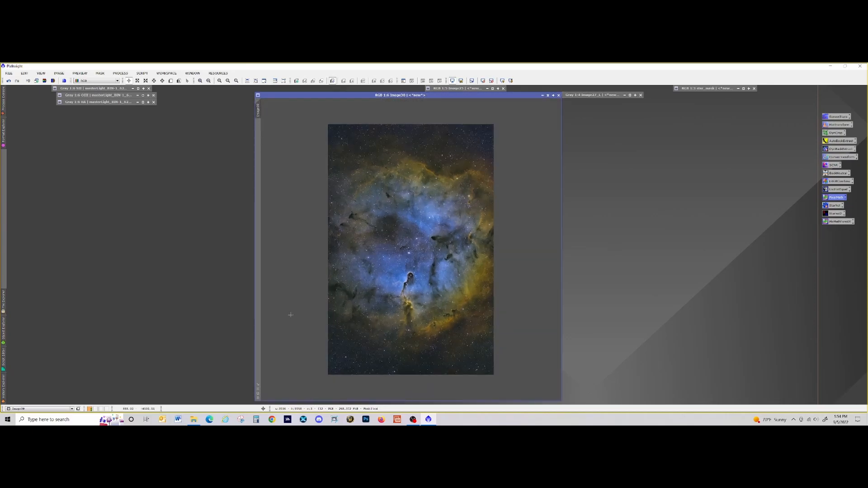
{"action": "scroll", "coordinate": [293, 318], "scroll_direction": "up", "scroll_amount": 1}
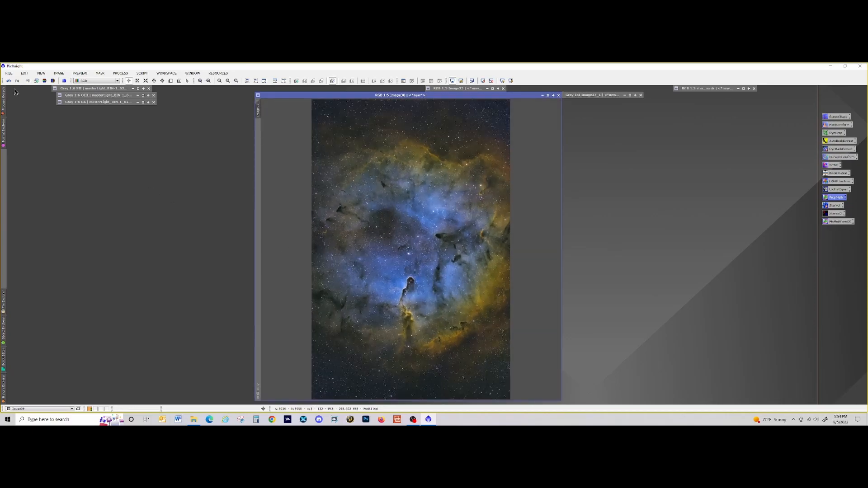
Save the enhanced image as a 16-bit unsigned integer TIFF named Image30 in the Downloads folder.
{"action": "left_click", "coordinate": [8, 73]}
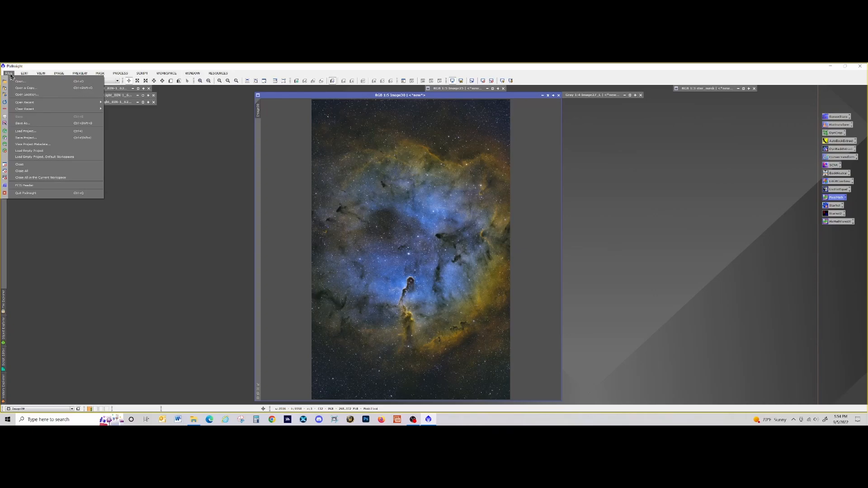
{"action": "left_click", "coordinate": [22, 123]}
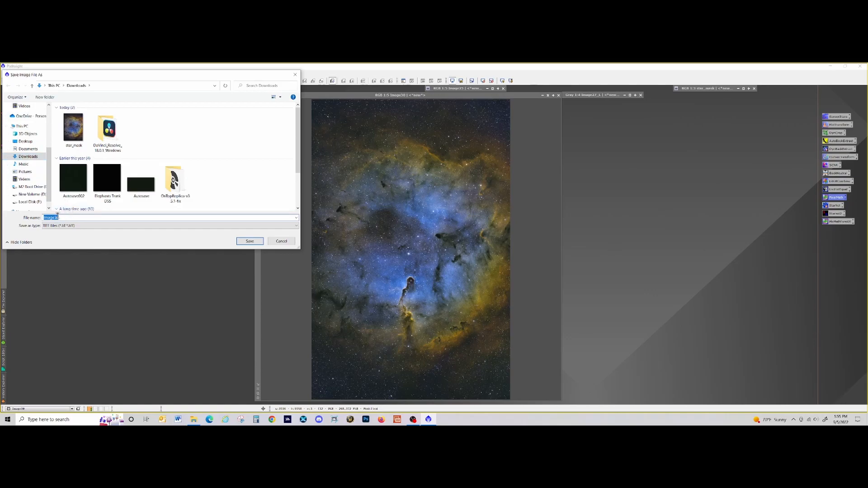
{"action": "left_click", "coordinate": [249, 241]}
{"action": "left_click", "coordinate": [468, 255]}
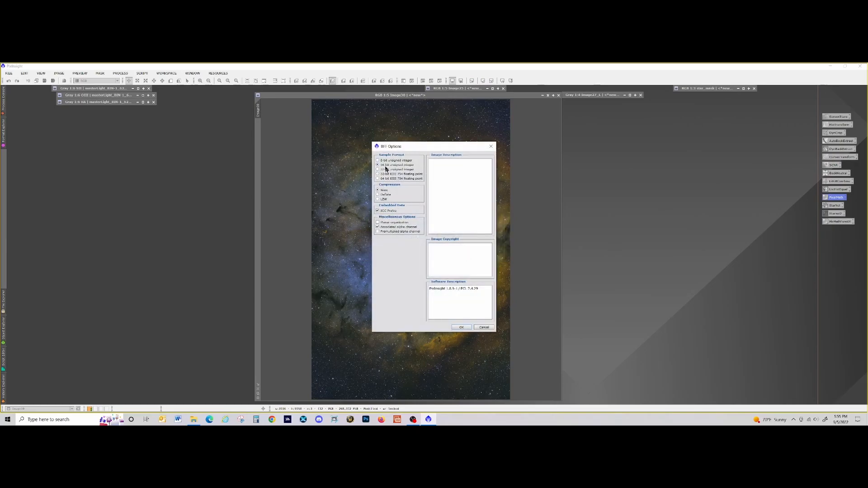
{"action": "left_click", "coordinate": [461, 328]}
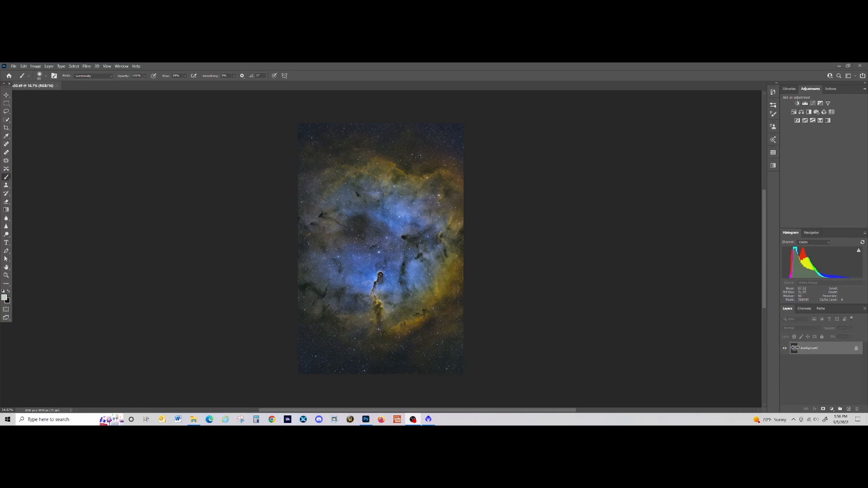
In Photoshop, duplicate the Background layer of the saved TIFF and open the copy in the Camera Raw filter.
{"action": "left_click_drag", "start_coordinate": [803, 348], "coordinate": [849, 409]}
{"action": "left_click_drag", "start_coordinate": [818, 367], "coordinate": [849, 409]}
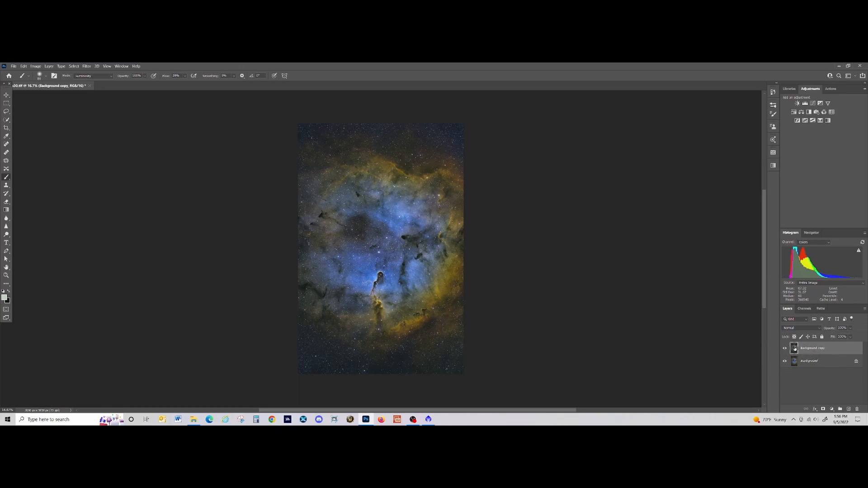
{"action": "left_click", "coordinate": [86, 67]}
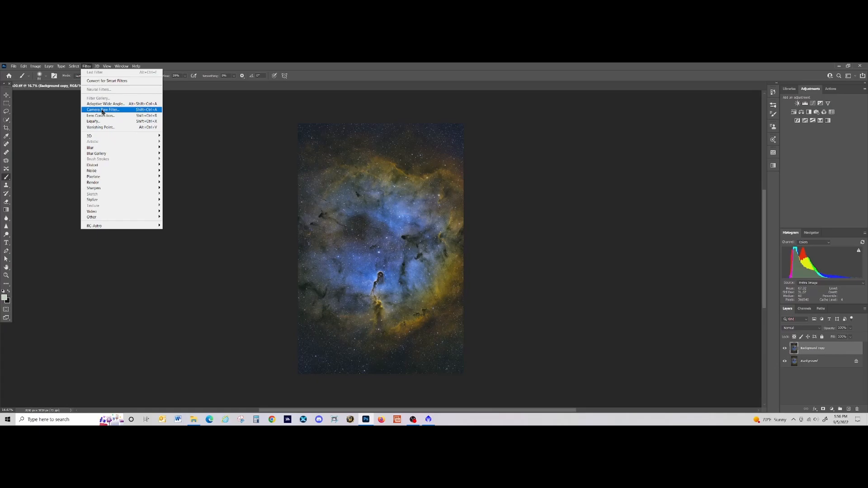
{"action": "left_click", "coordinate": [103, 110]}
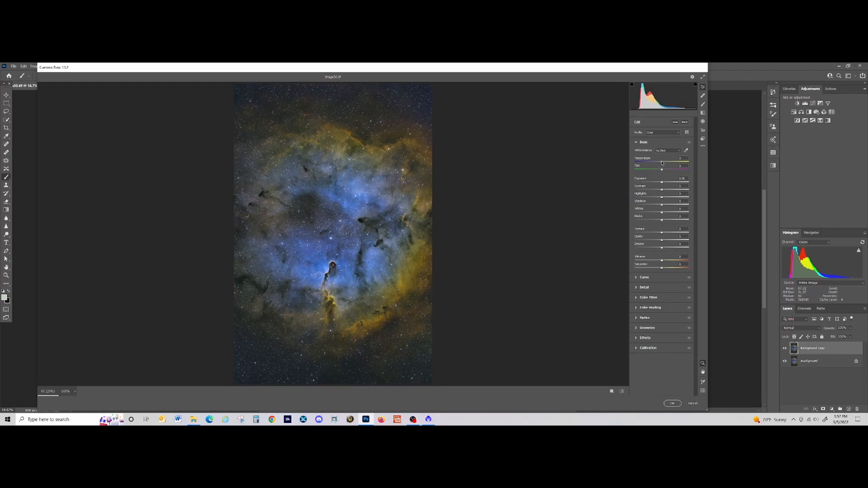
Cool the white balance temperature slightly, and moderately raise the texture, clarity and vibrance of the nebula.
{"action": "left_click_drag", "start_coordinate": [662, 163], "coordinate": [658, 164]}
{"action": "left_click_drag", "start_coordinate": [662, 170], "coordinate": [662, 172]}
{"action": "left_click_drag", "start_coordinate": [662, 243], "coordinate": [673, 246]}
{"action": "left_click_drag", "start_coordinate": [664, 234], "coordinate": [667, 234]}
{"action": "mouse_move", "coordinate": [662, 249]}
{"action": "left_mouse_down"}
{"action": "mouse_move", "coordinate": [672, 252]}
{"action": "mouse_move", "coordinate": [663, 253]}
{"action": "mouse_move", "coordinate": [667, 262]}
{"action": "left_mouse_up"}
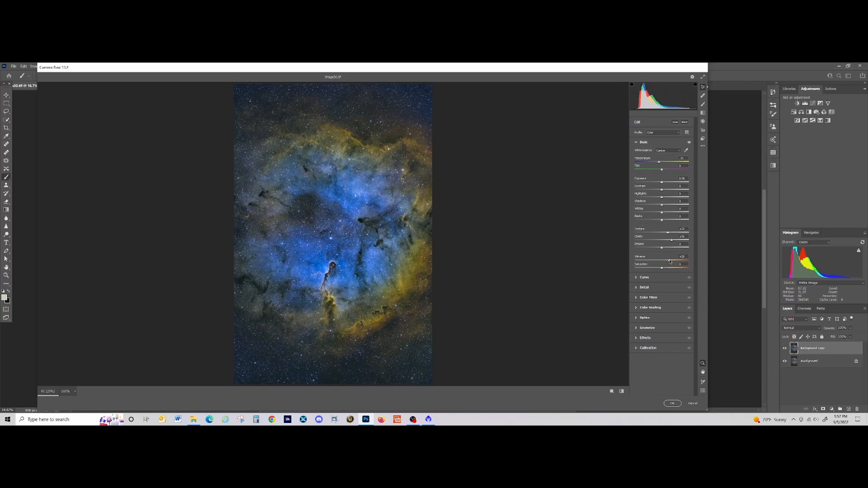
{"action": "left_click_drag", "start_coordinate": [668, 262], "coordinate": [668, 263]}
Lower the greens' and raise the warm tones' saturation in the Color Mixer, and add light sharpening and noise reduction.
{"action": "left_click", "coordinate": [636, 299]}
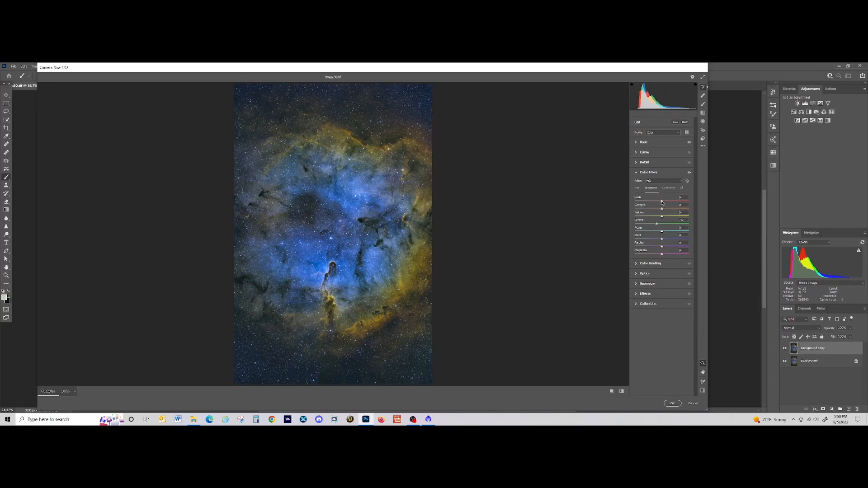
{"action": "mouse_move", "coordinate": [661, 202]}
{"action": "left_mouse_down"}
{"action": "mouse_move", "coordinate": [672, 202]}
{"action": "mouse_move", "coordinate": [669, 210]}
{"action": "left_mouse_up"}
{"action": "left_click", "coordinate": [638, 163]}
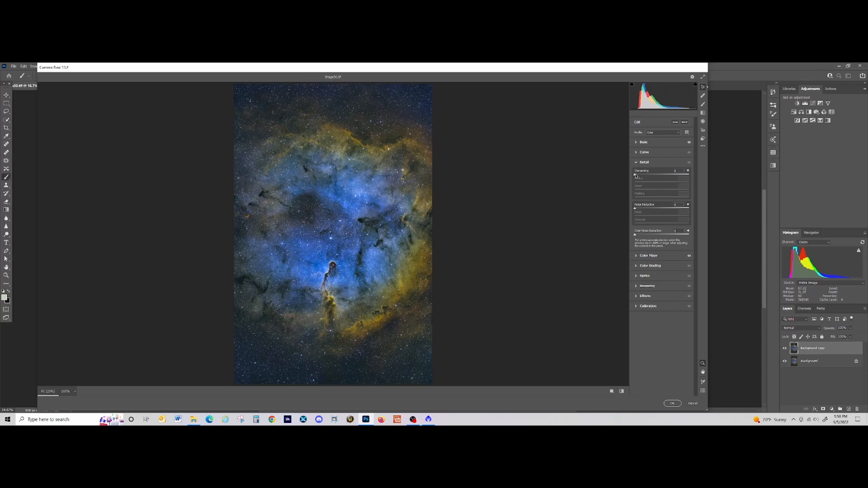
{"action": "left_click_drag", "start_coordinate": [636, 175], "coordinate": [637, 176]}
{"action": "left_click_drag", "start_coordinate": [639, 176], "coordinate": [639, 176]}
{"action": "left_click_drag", "start_coordinate": [635, 209], "coordinate": [638, 211]}
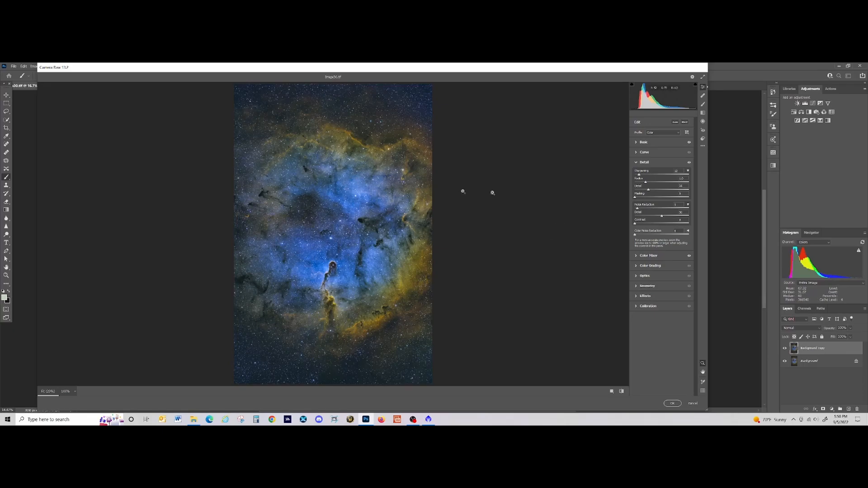
Raise contrast and highlights, lower the shadows, nudge the tint towards magenta, and apply the Camera Raw filter.
{"action": "left_click", "coordinate": [636, 152]}
{"action": "left_click", "coordinate": [637, 143]}
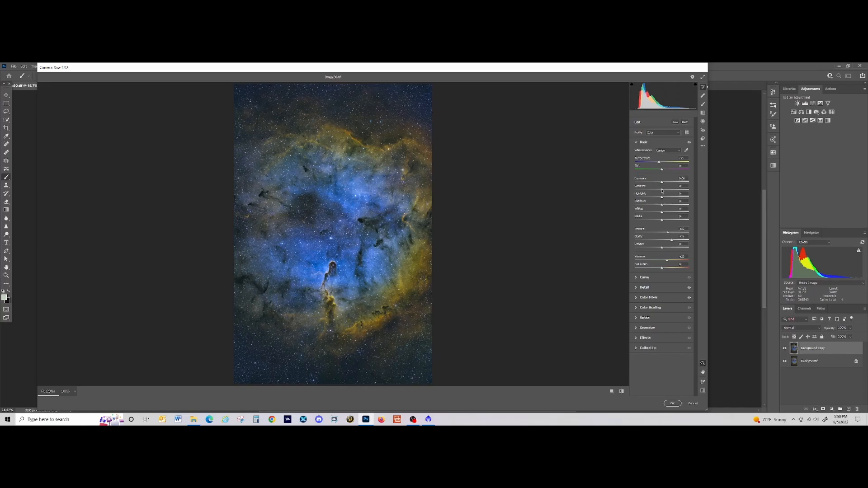
{"action": "left_click_drag", "start_coordinate": [662, 190], "coordinate": [666, 191]}
{"action": "left_click_drag", "start_coordinate": [661, 198], "coordinate": [669, 200]}
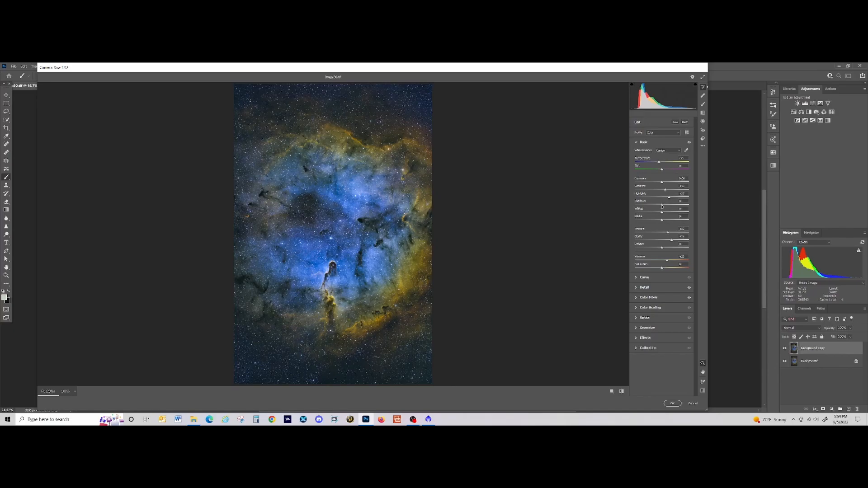
{"action": "left_click_drag", "start_coordinate": [663, 205], "coordinate": [650, 207]}
{"action": "left_click_drag", "start_coordinate": [662, 171], "coordinate": [664, 171]}
{"action": "left_click", "coordinate": [671, 403]}
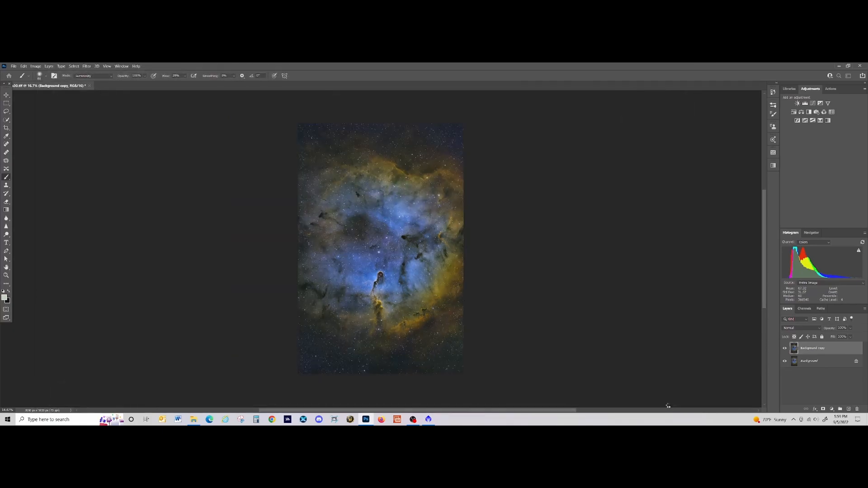
Compare the filtered layer with the original beneath it, and set the filtered layer's opacity to 80%.
{"action": "left_click", "coordinate": [786, 349]}
{"action": "left_click", "coordinate": [786, 349]}
{"action": "left_click", "coordinate": [785, 349]}
{"action": "left_click", "coordinate": [786, 349]}
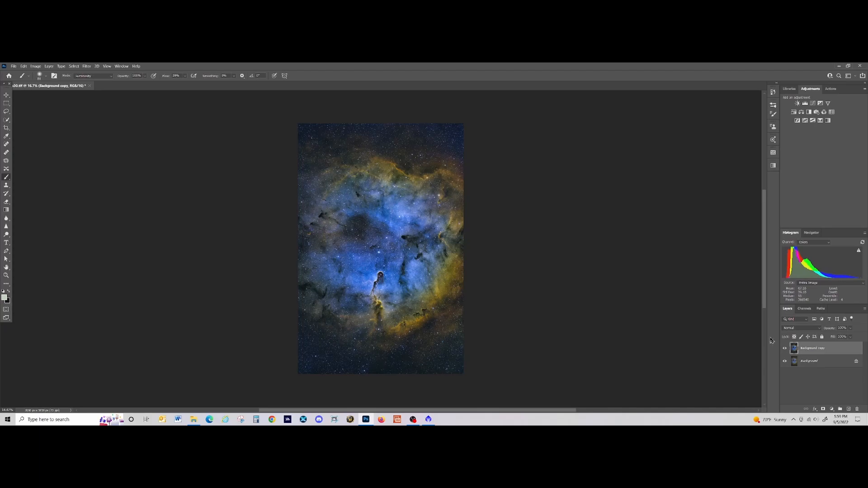
{"action": "left_click_drag", "start_coordinate": [828, 329], "coordinate": [822, 330]}
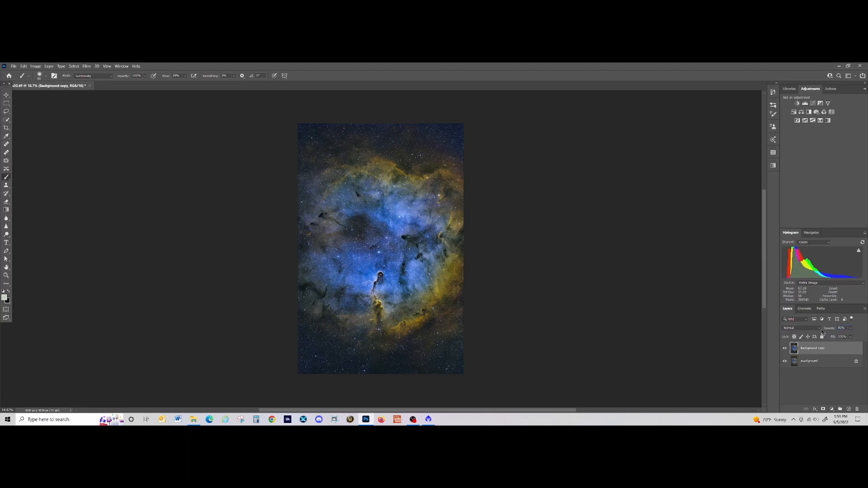
Check the blended copy against the original by toggling its visibility, and flatten the image into one Background layer.
{"action": "left_click", "coordinate": [786, 349]}
{"action": "left_click", "coordinate": [786, 349]}
{"action": "left_click", "coordinate": [786, 350]}
{"action": "left_click", "coordinate": [786, 349]}
{"action": "right_click", "coordinate": [829, 363]}
{"action": "left_click", "coordinate": [822, 343]}
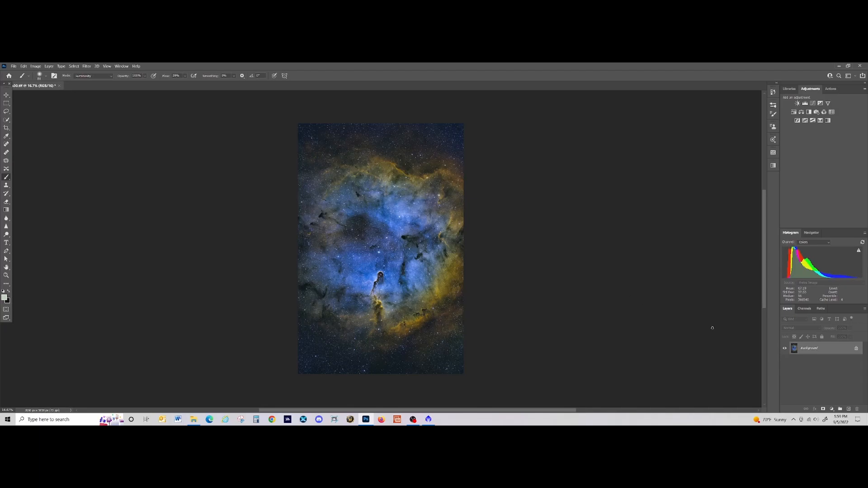
Duplicate the Background layer and apply a High Pass filter to the copy, tuning the radius to bring out the nebula's structural edges.
{"action": "left_click_drag", "start_coordinate": [795, 348], "coordinate": [849, 411]}
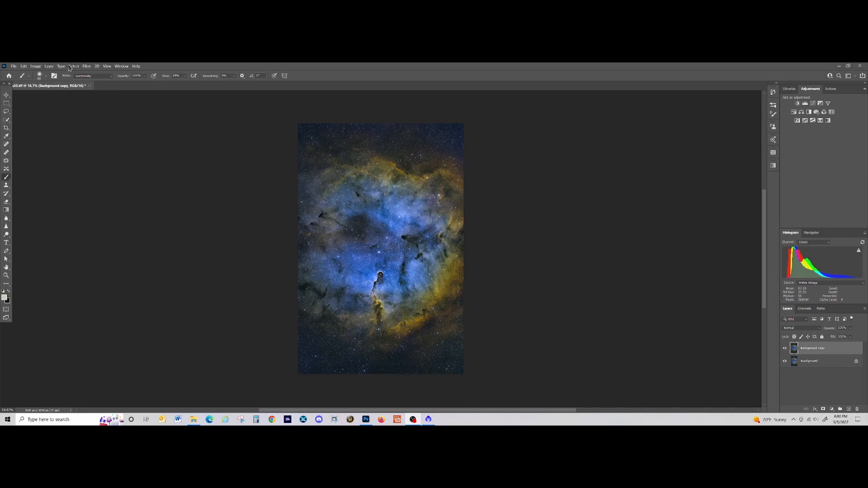
{"action": "left_click", "coordinate": [85, 67]}
{"action": "mouse_move", "coordinate": [143, 218]}
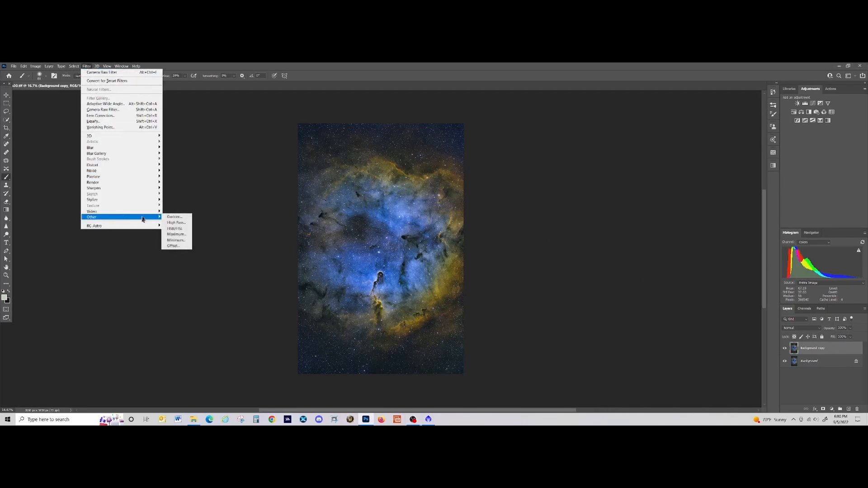
{"action": "left_click", "coordinate": [177, 223]}
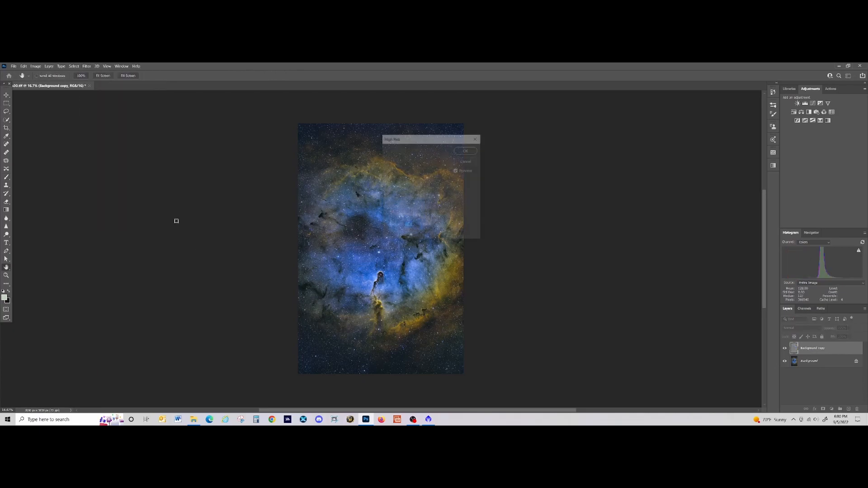
{"action": "left_click_drag", "start_coordinate": [446, 140], "coordinate": [548, 155]}
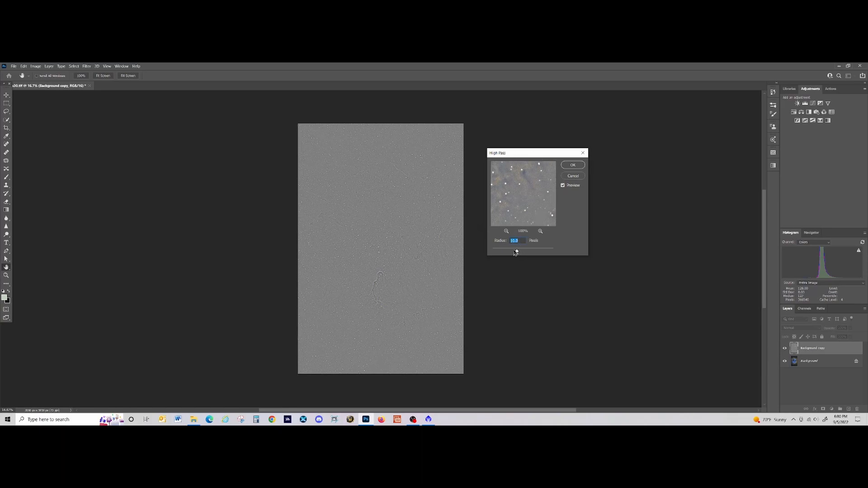
{"action": "left_click_drag", "start_coordinate": [519, 253], "coordinate": [531, 252]}
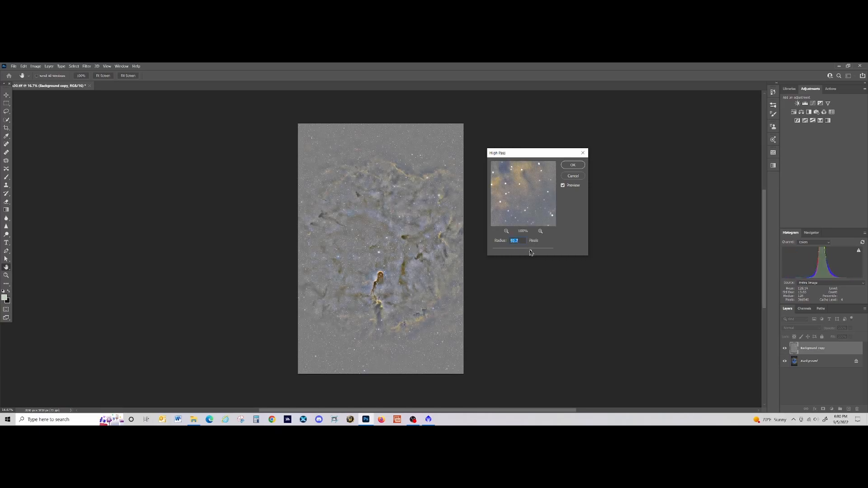
{"action": "left_click_drag", "start_coordinate": [531, 253], "coordinate": [526, 252]}
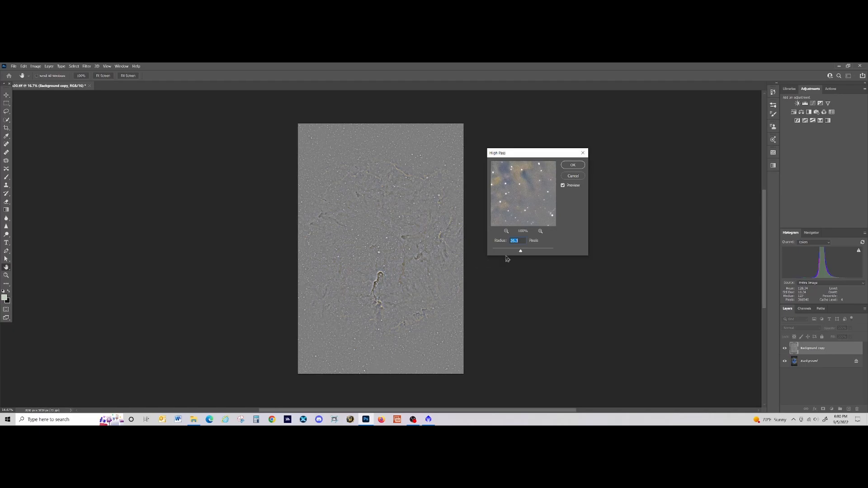
{"action": "left_click_drag", "start_coordinate": [522, 254], "coordinate": [523, 254]}
{"action": "left_click", "coordinate": [573, 165]}
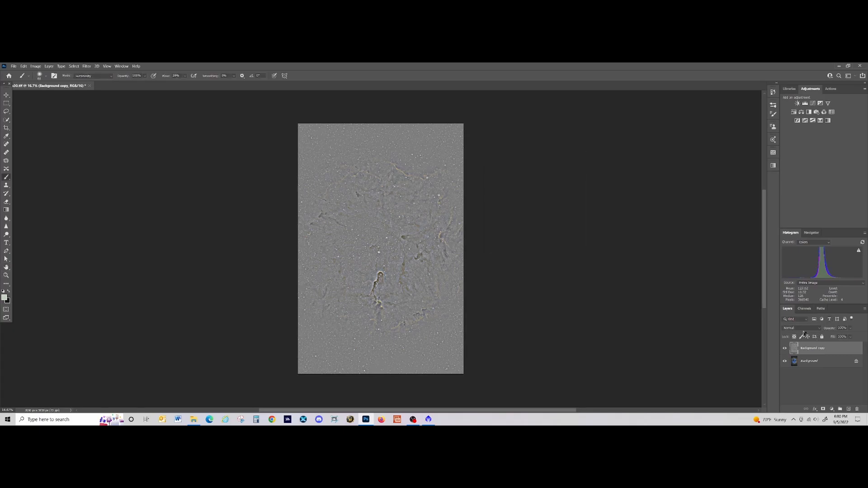
Set the High Pass layer's blend mode to Overlay and hide its effect with an inverted black layer mask.
{"action": "left_click", "coordinate": [819, 329]}
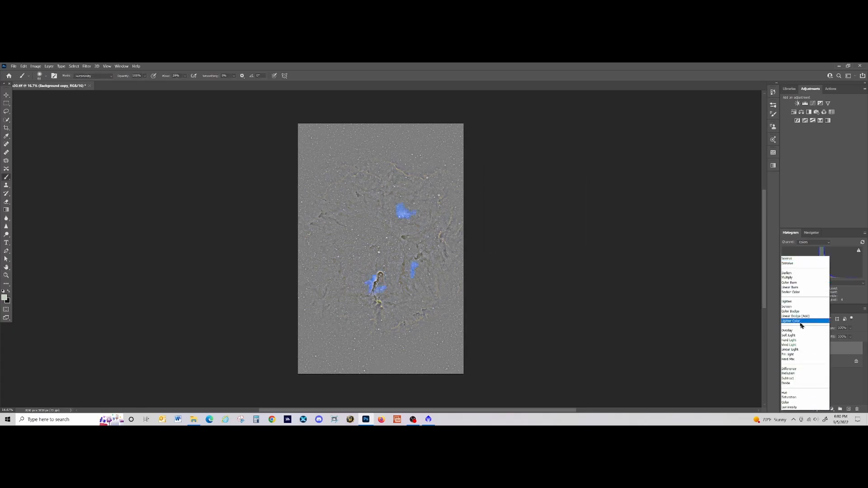
{"action": "left_click", "coordinate": [790, 331]}
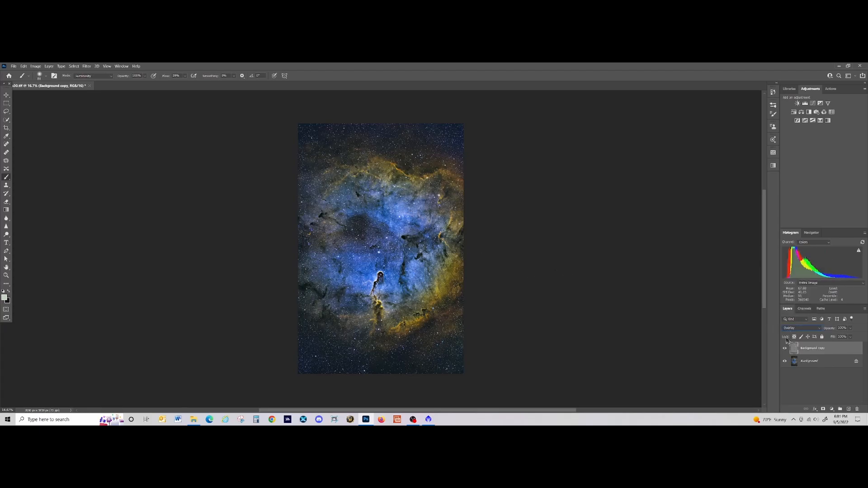
{"action": "left_click", "coordinate": [824, 409]}
{"action": "key", "text": "i"}
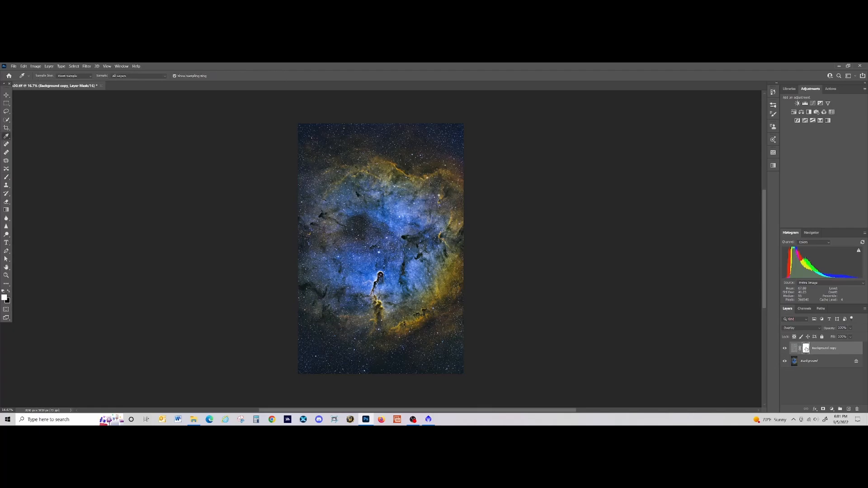
{"action": "key", "text": "ctrl+i"}
Brush white onto the layer mask over the elephant's trunk pillar and its golden base to reveal the sharpening there.
{"action": "left_click", "coordinate": [7, 179]}
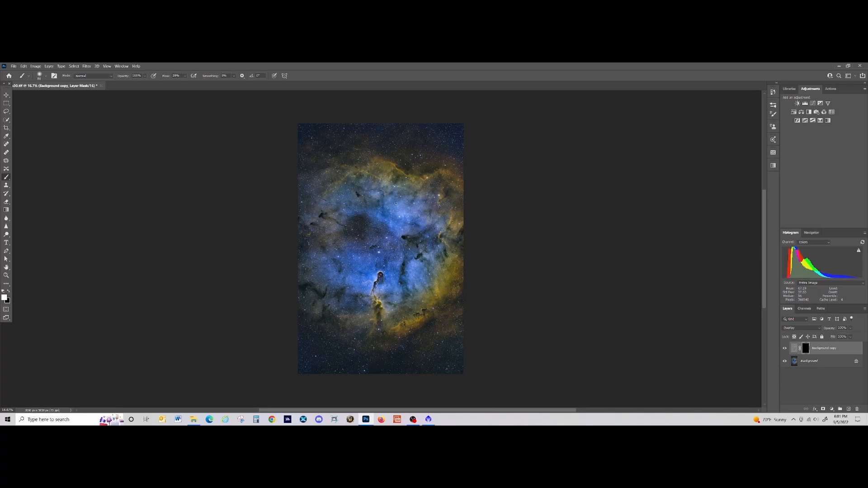
{"action": "key", "text": "ctrl+plus"}
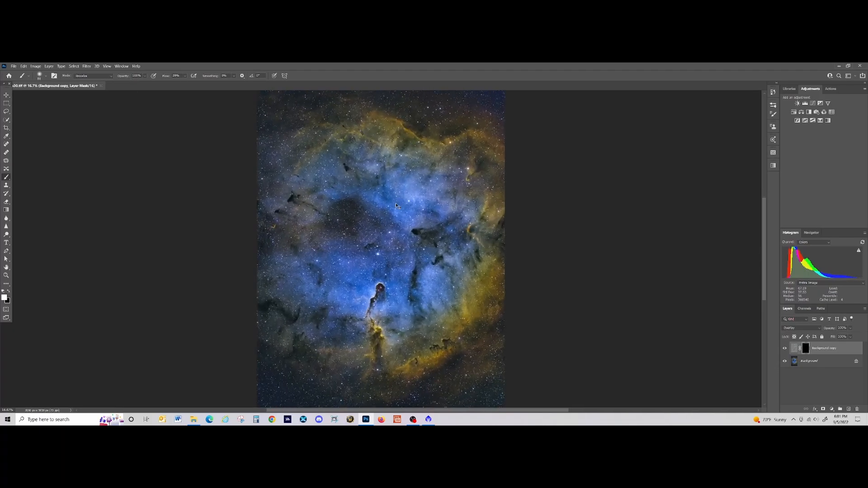
{"action": "key", "text": "ctrl+plus"}
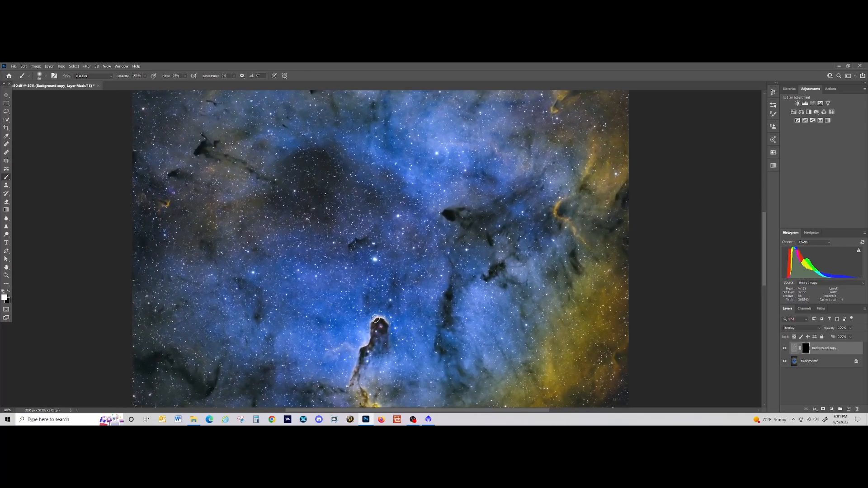
{"action": "mouse_move", "coordinate": [369, 325]}
{"action": "left_mouse_down"}
{"action": "mouse_move", "coordinate": [354, 379]}
{"action": "mouse_move", "coordinate": [357, 369]}
{"action": "left_mouse_up"}
{"action": "scroll", "coordinate": [364, 370], "scroll_direction": "down", "scroll_amount": 4}
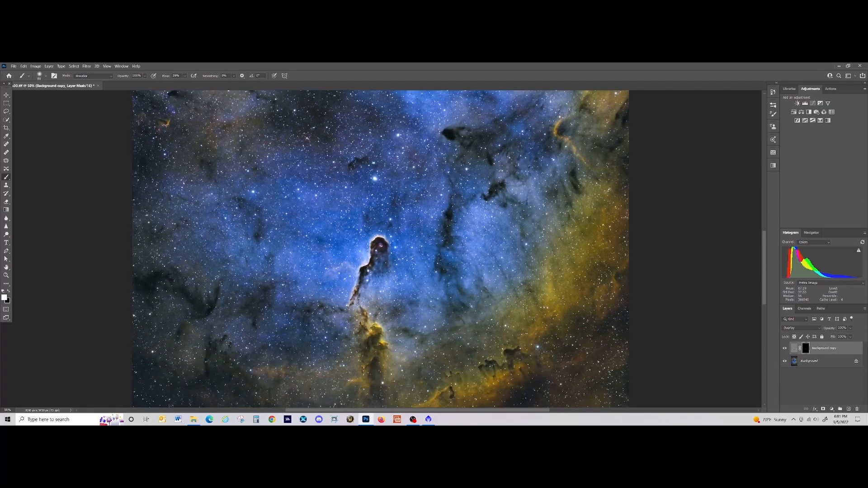
{"action": "left_click_drag", "start_coordinate": [370, 326], "coordinate": [381, 338]}
{"action": "scroll", "coordinate": [371, 330], "scroll_direction": "down", "scroll_amount": 3}
Reveal the sharpening on the lower golden ridge, the dark clouds and the upper golden rim by painting the mask white.
{"action": "scroll", "coordinate": [371, 330], "scroll_direction": "down", "scroll_amount": 1}
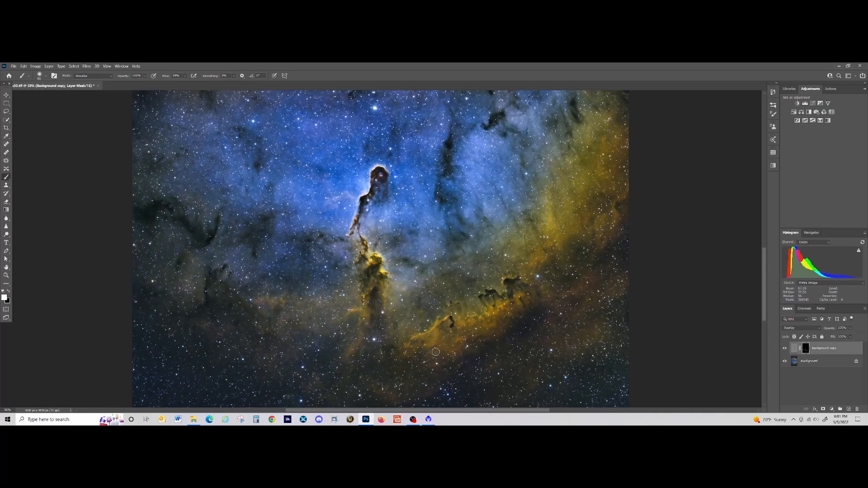
{"action": "scroll", "coordinate": [442, 350], "scroll_direction": "down", "scroll_amount": 2}
{"action": "scroll", "coordinate": [616, 301], "scroll_direction": "up", "scroll_amount": 3}
{"action": "scroll", "coordinate": [634, 280], "scroll_direction": "up", "scroll_amount": 1}
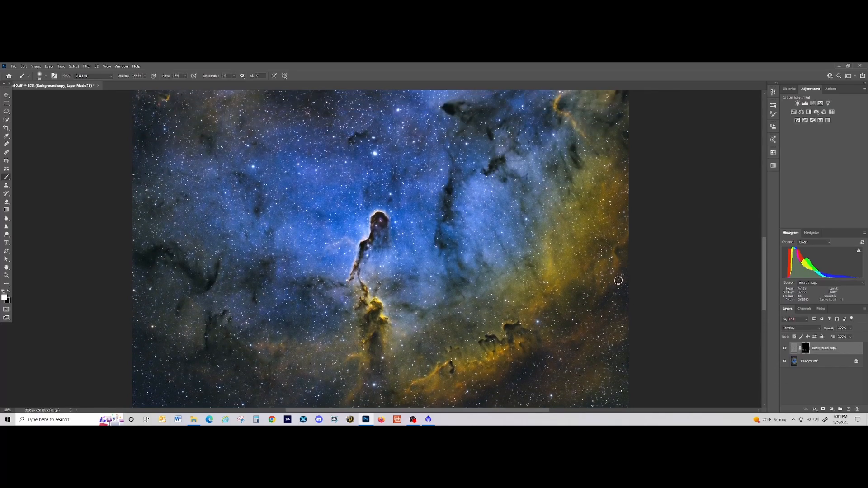
{"action": "scroll", "coordinate": [606, 258], "scroll_direction": "up", "scroll_amount": 5}
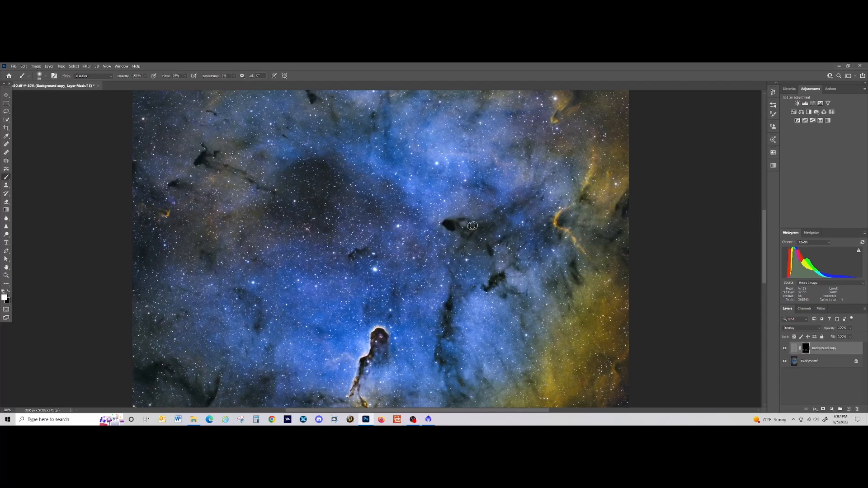
{"action": "scroll", "coordinate": [492, 230], "scroll_direction": "up", "scroll_amount": 5}
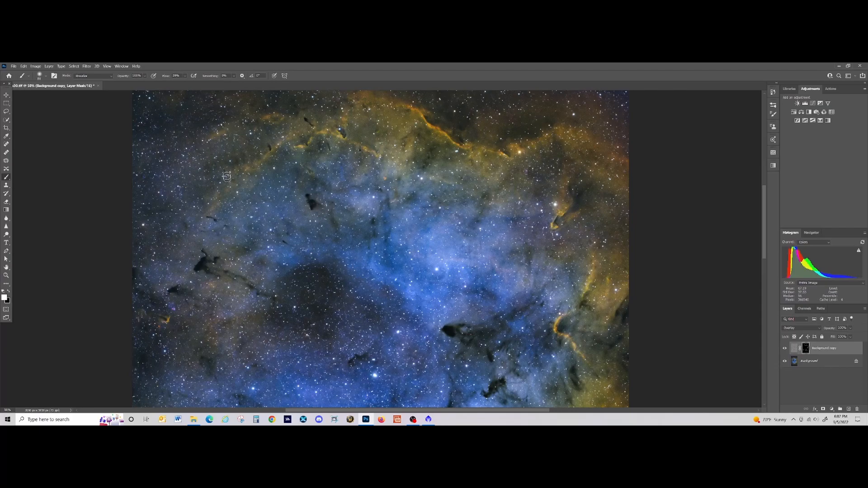
{"action": "scroll", "coordinate": [225, 217], "scroll_direction": "down", "scroll_amount": 3}
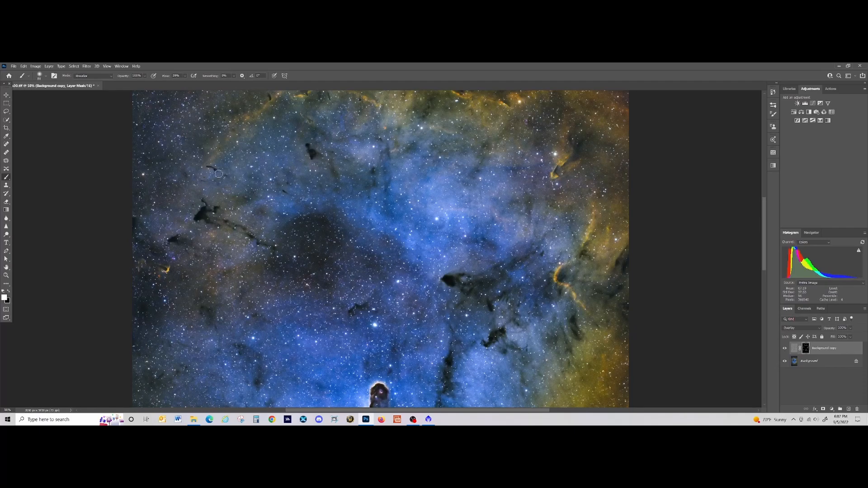
{"action": "scroll", "coordinate": [302, 213], "scroll_direction": "down", "scroll_amount": 5}
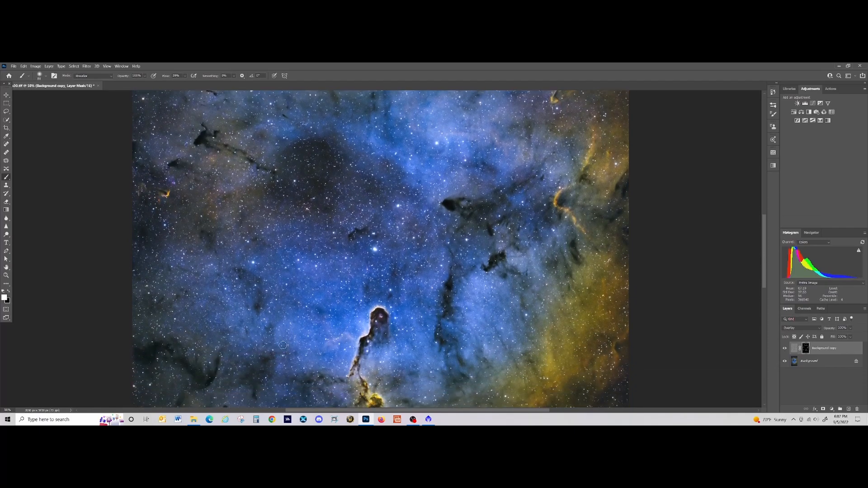
{"action": "scroll", "coordinate": [226, 325], "scroll_direction": "down", "scroll_amount": 4}
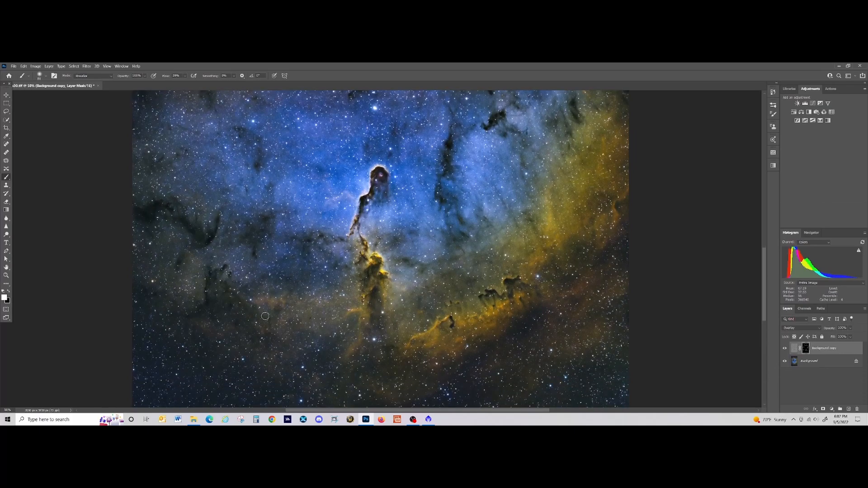
Compare the nebula's lower part with and without the masked High Pass layer by toggling the layer's visibility.
{"action": "key", "text": "ctrl+minus"}
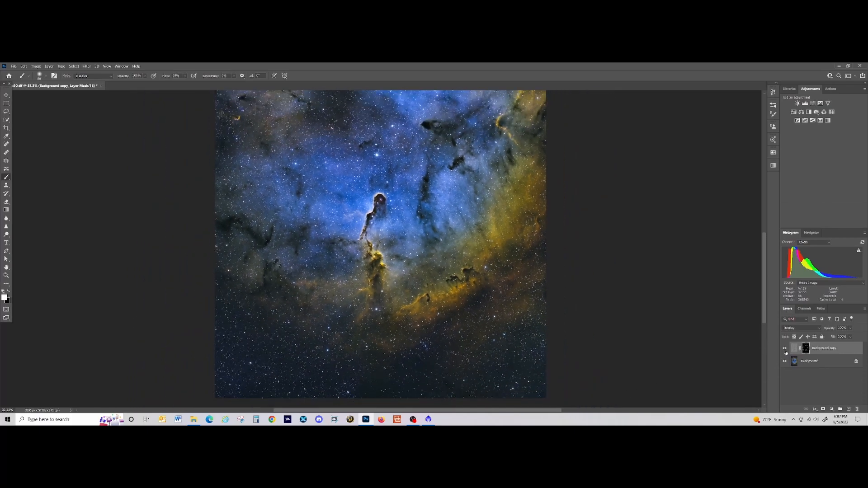
{"action": "left_click", "coordinate": [785, 348]}
{"action": "left_click", "coordinate": [784, 348]}
{"action": "left_click", "coordinate": [785, 349]}
{"action": "left_click", "coordinate": [784, 348]}
{"action": "left_click", "coordinate": [784, 348]}
{"action": "scroll", "coordinate": [447, 314], "scroll_direction": "up", "scroll_amount": 3}
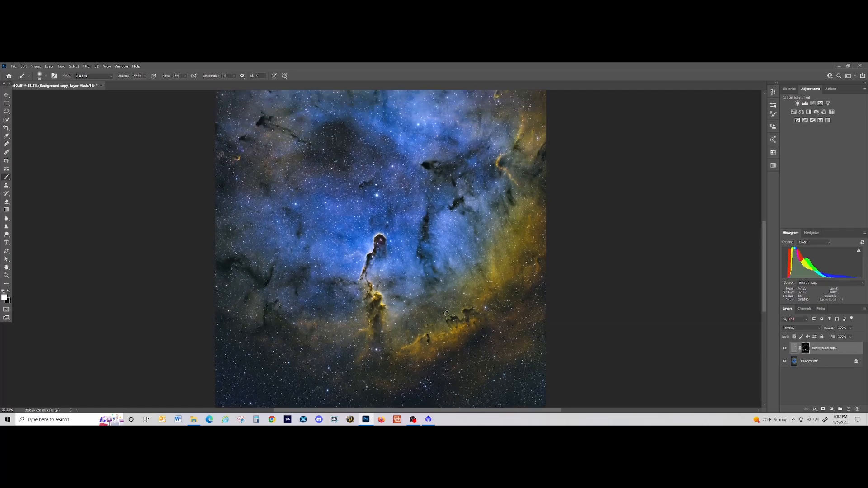
{"action": "scroll", "coordinate": [447, 314], "scroll_direction": "up", "scroll_amount": 5}
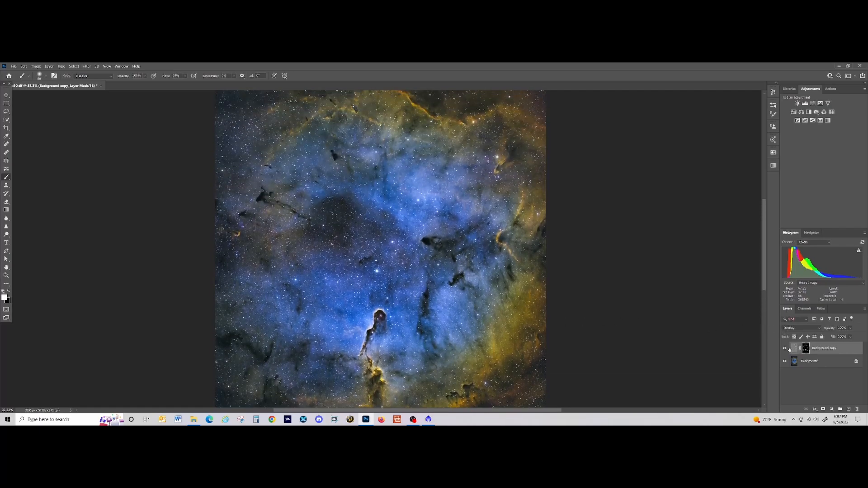
Lower the High Pass layer's opacity slightly and check its effect on the whole nebula against the original.
{"action": "left_click", "coordinate": [784, 349]}
{"action": "left_click", "coordinate": [785, 348]}
{"action": "left_click", "coordinate": [784, 348]}
{"action": "left_click", "coordinate": [784, 349]}
{"action": "left_click_drag", "start_coordinate": [827, 329], "coordinate": [827, 329]}
{"action": "left_click", "coordinate": [786, 348]}
{"action": "left_click", "coordinate": [786, 348]}
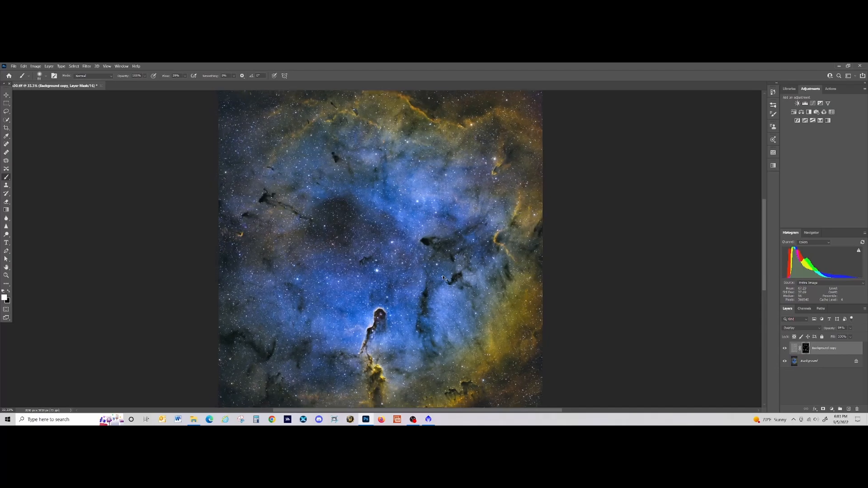
{"action": "key", "text": "ctrl+minus"}
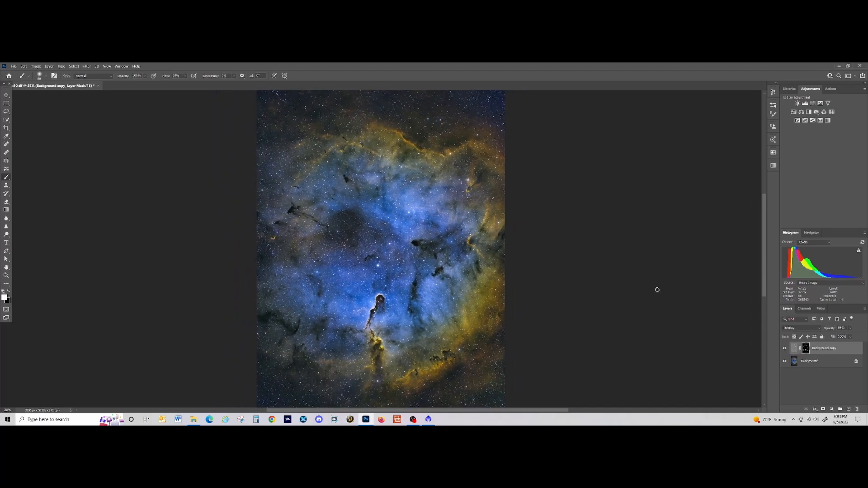